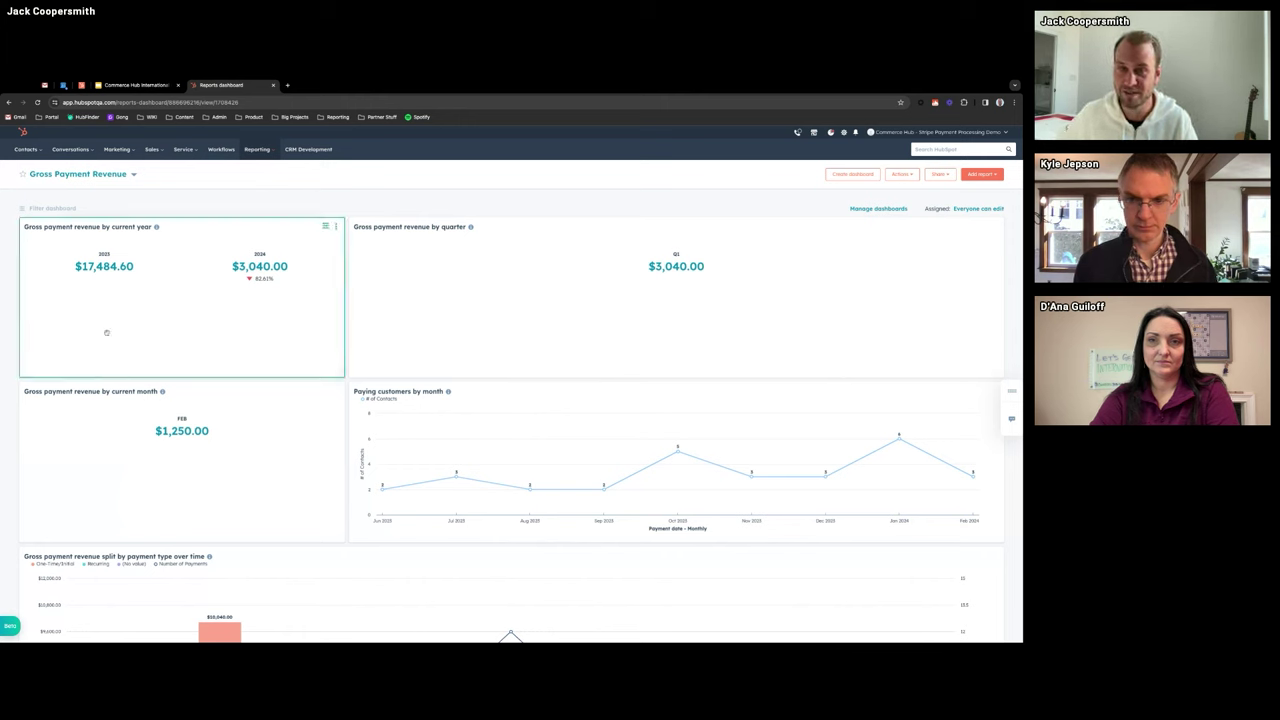
- Go to Sales > Quotes and open the WAP Sustainability quote in the editor
{"action": "left_click", "coordinate": [151, 149]}
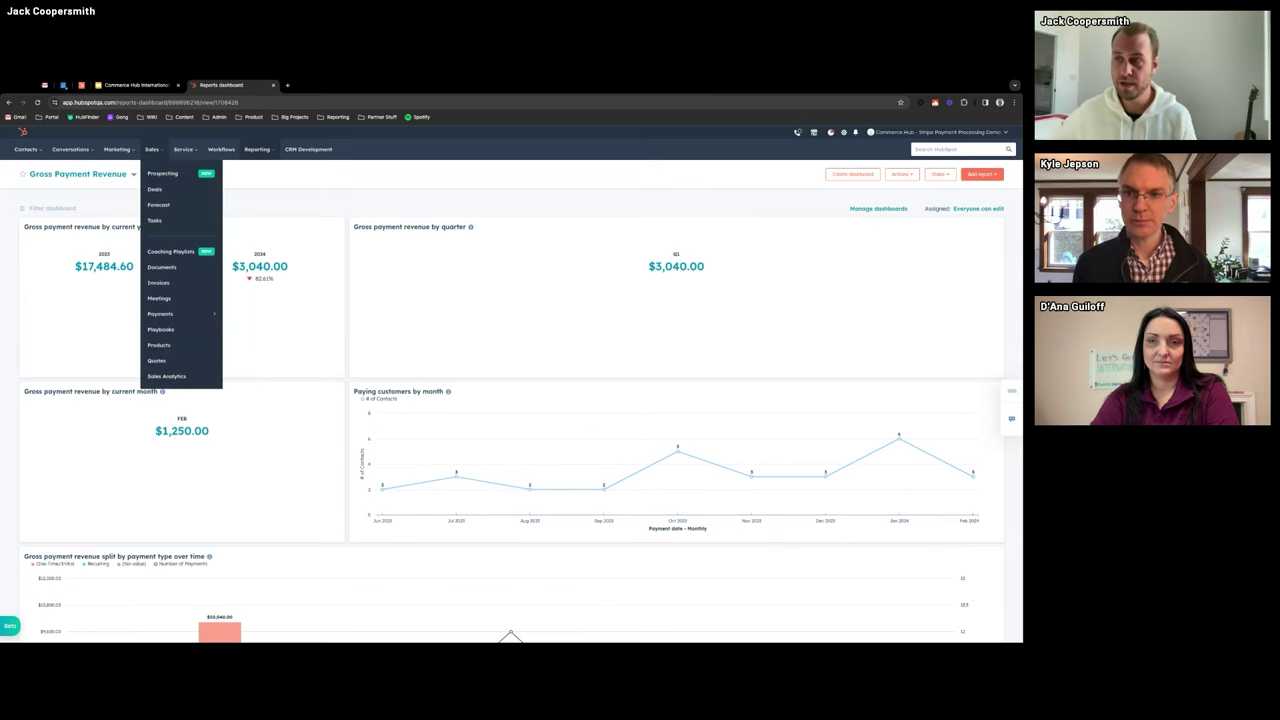
{"action": "mouse_move", "coordinate": [166, 316]}
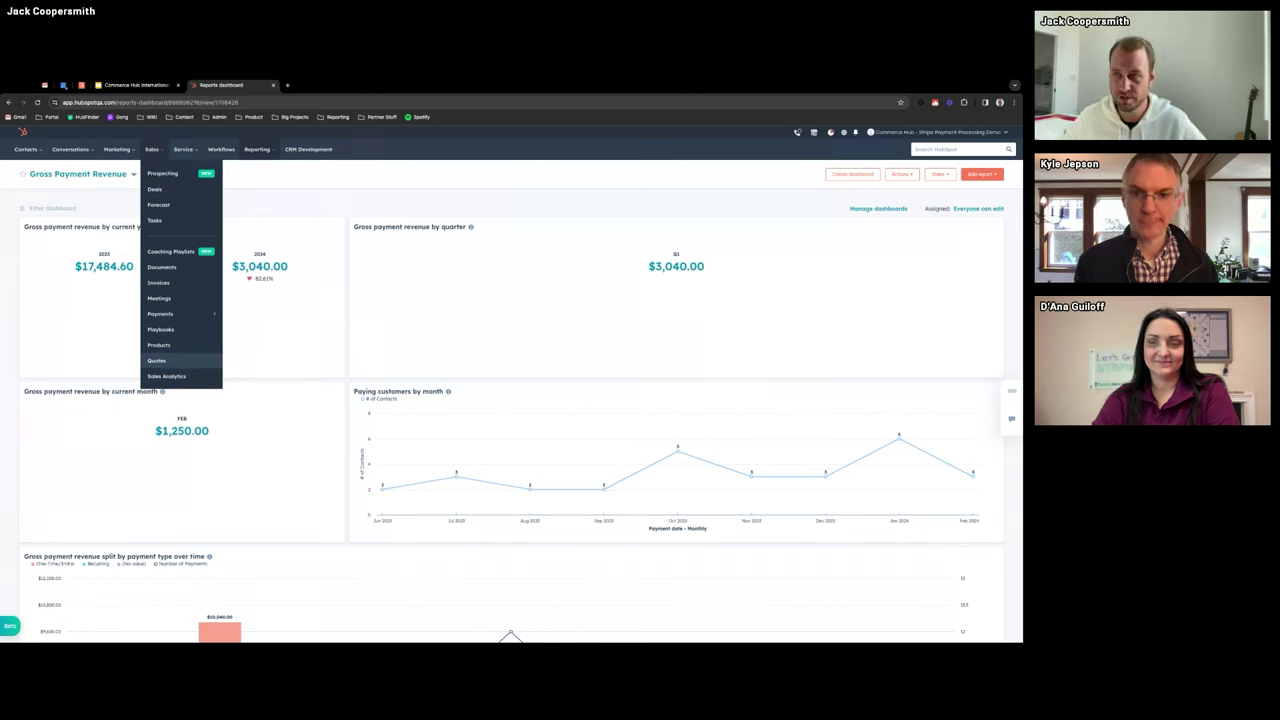
{"action": "left_click", "coordinate": [156, 360]}
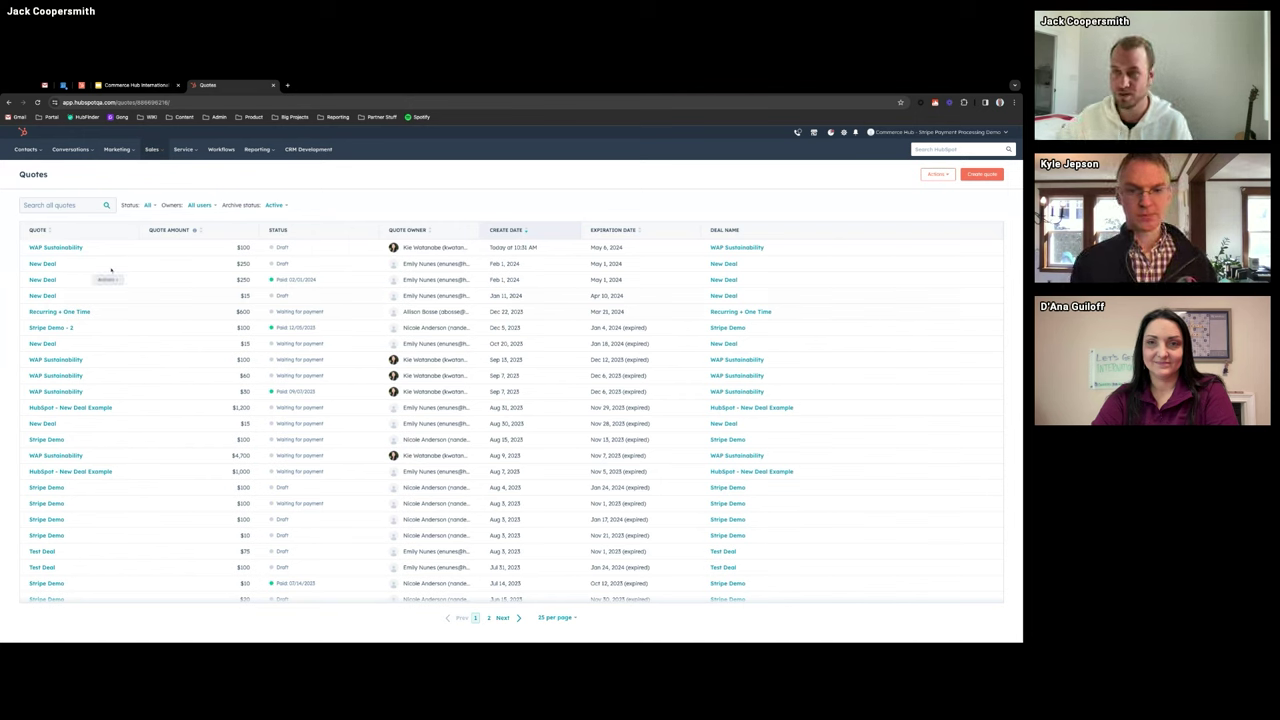
{"action": "left_click", "coordinate": [52, 247]}
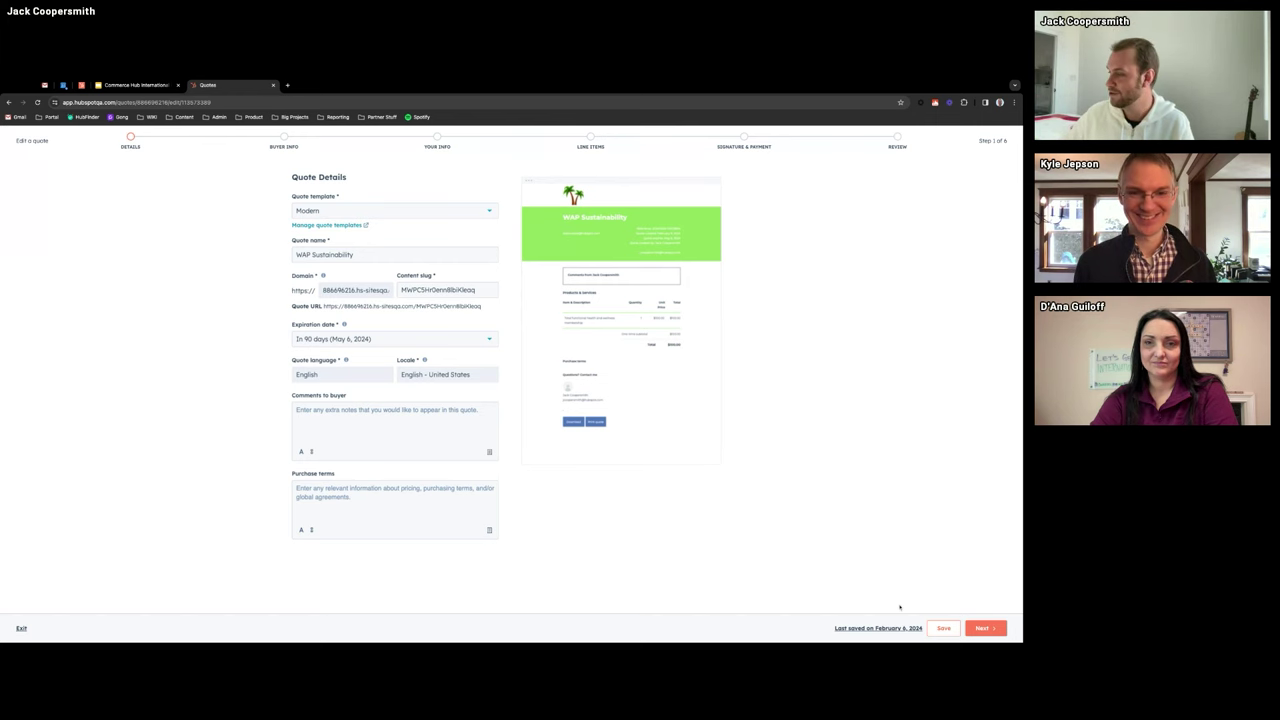
- Advance the quote past buyer and sender information to the line items review
{"action": "left_click", "coordinate": [978, 630]}
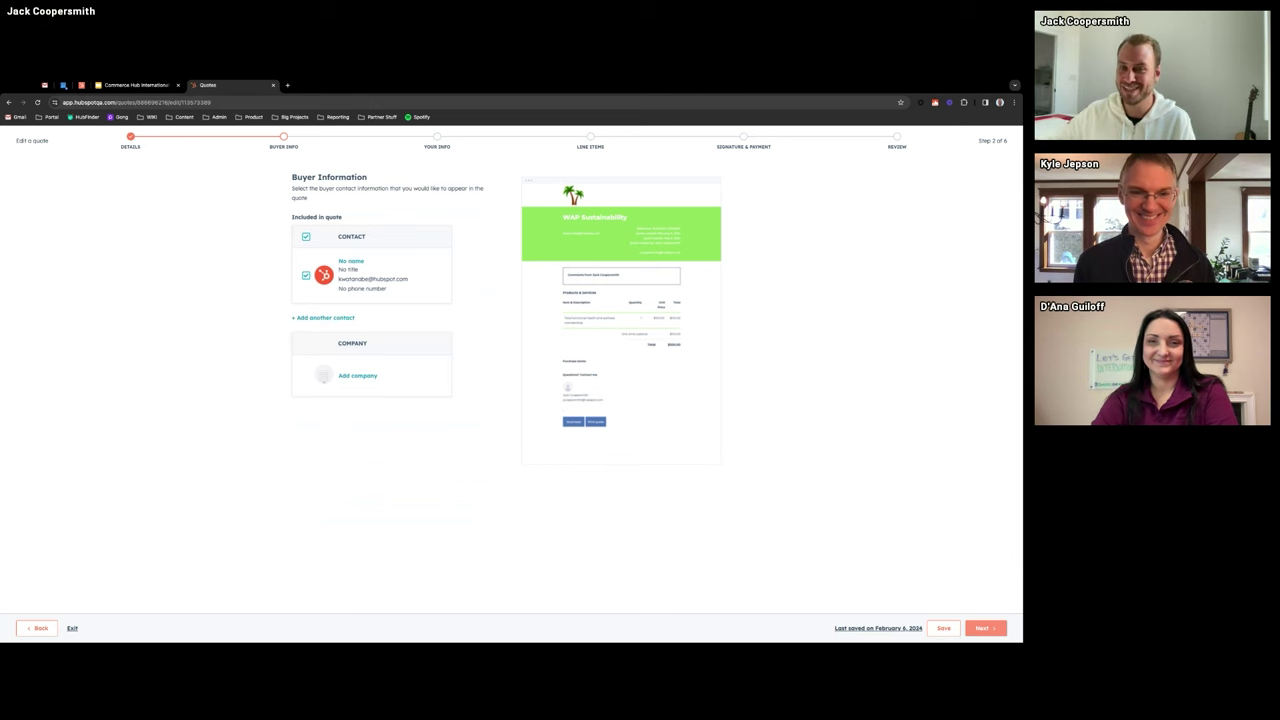
{"action": "left_click", "coordinate": [982, 628]}
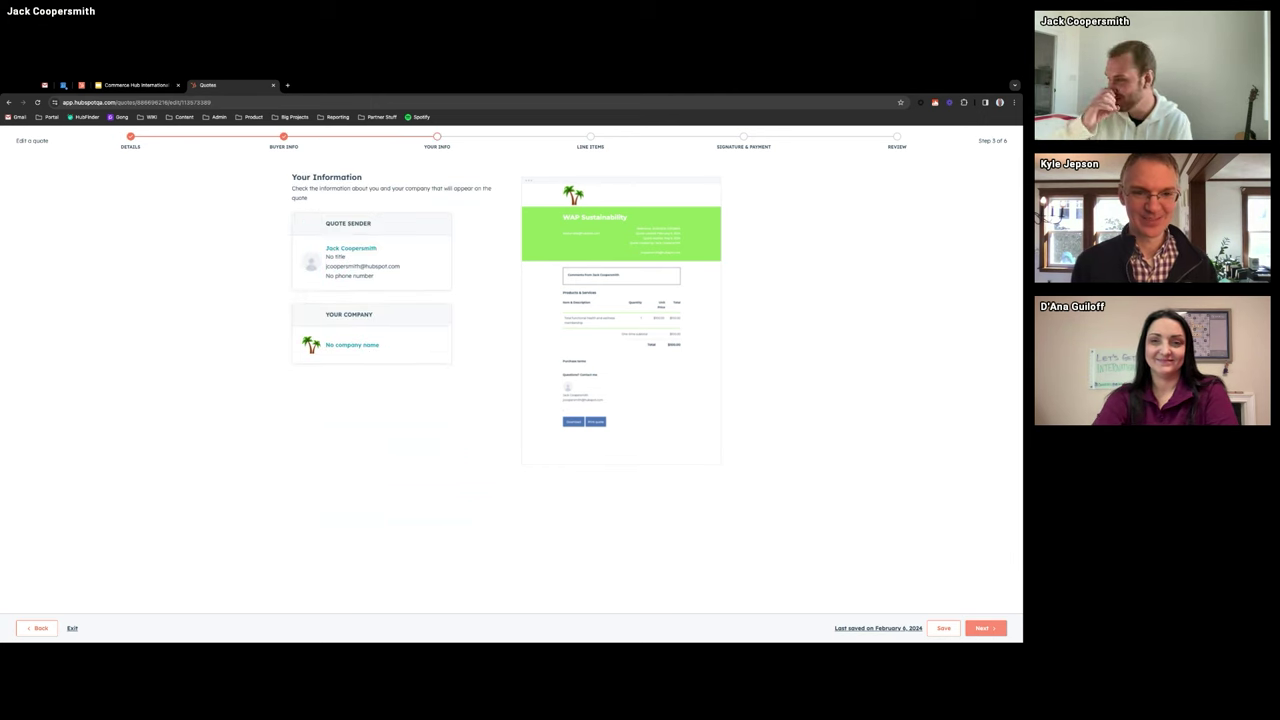
{"action": "left_click", "coordinate": [982, 628]}
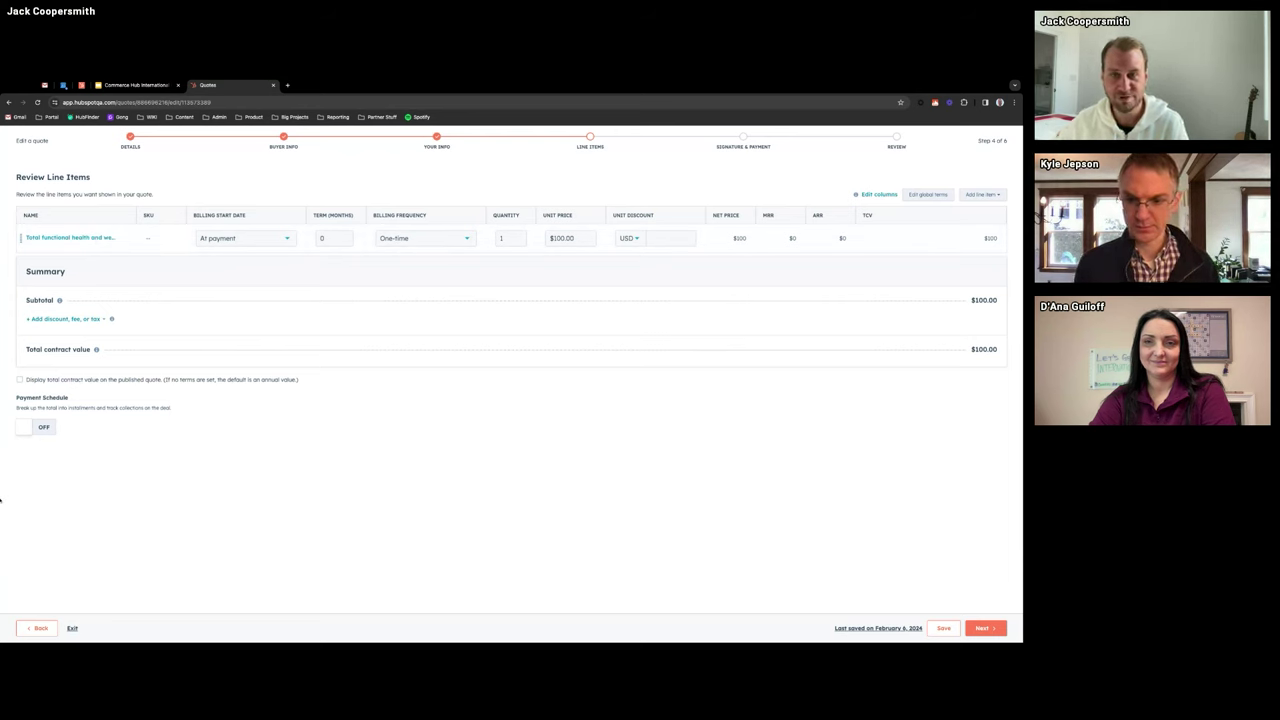
{"action": "left_click", "coordinate": [422, 238]}
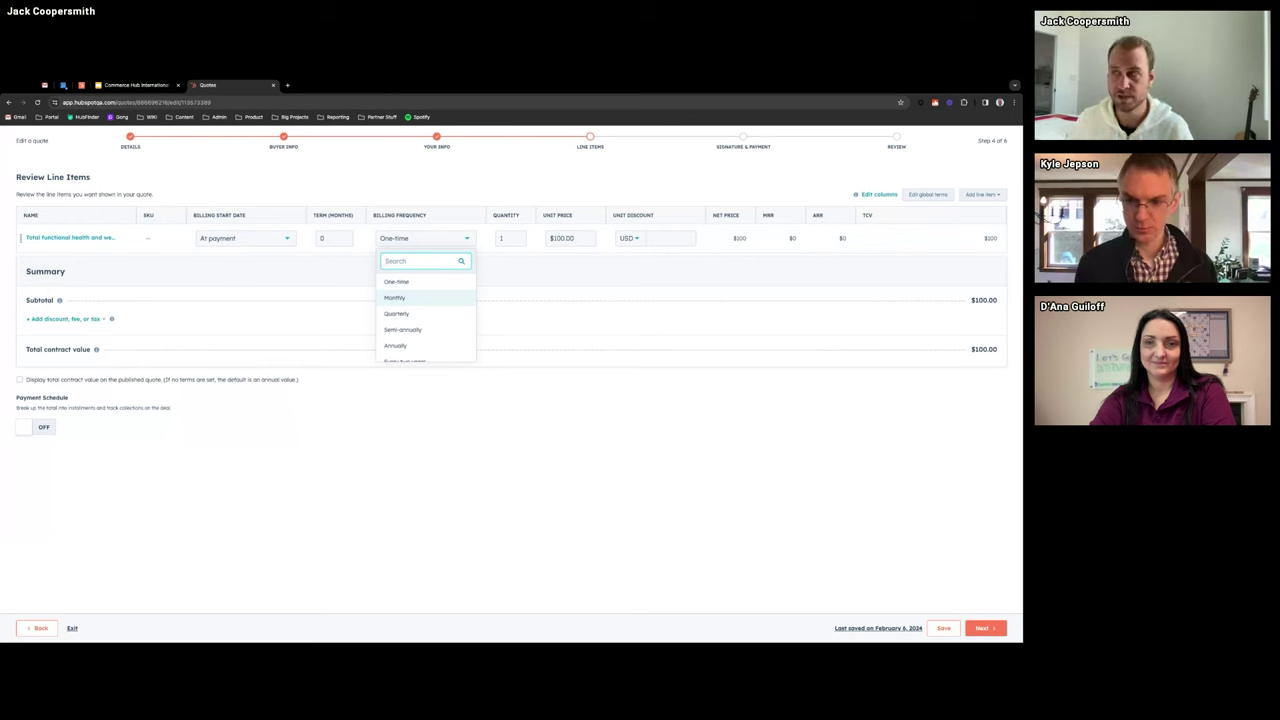
{"action": "left_click", "coordinate": [395, 297]}
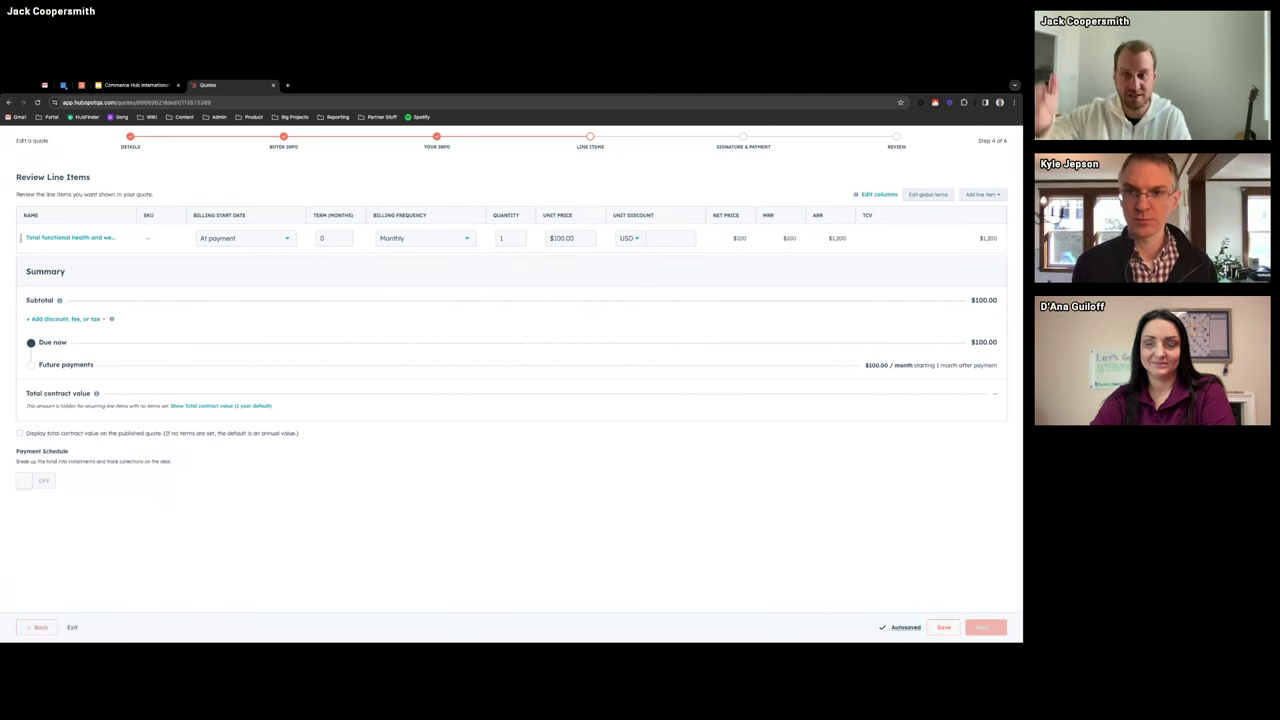
{"action": "left_click", "coordinate": [330, 238]}
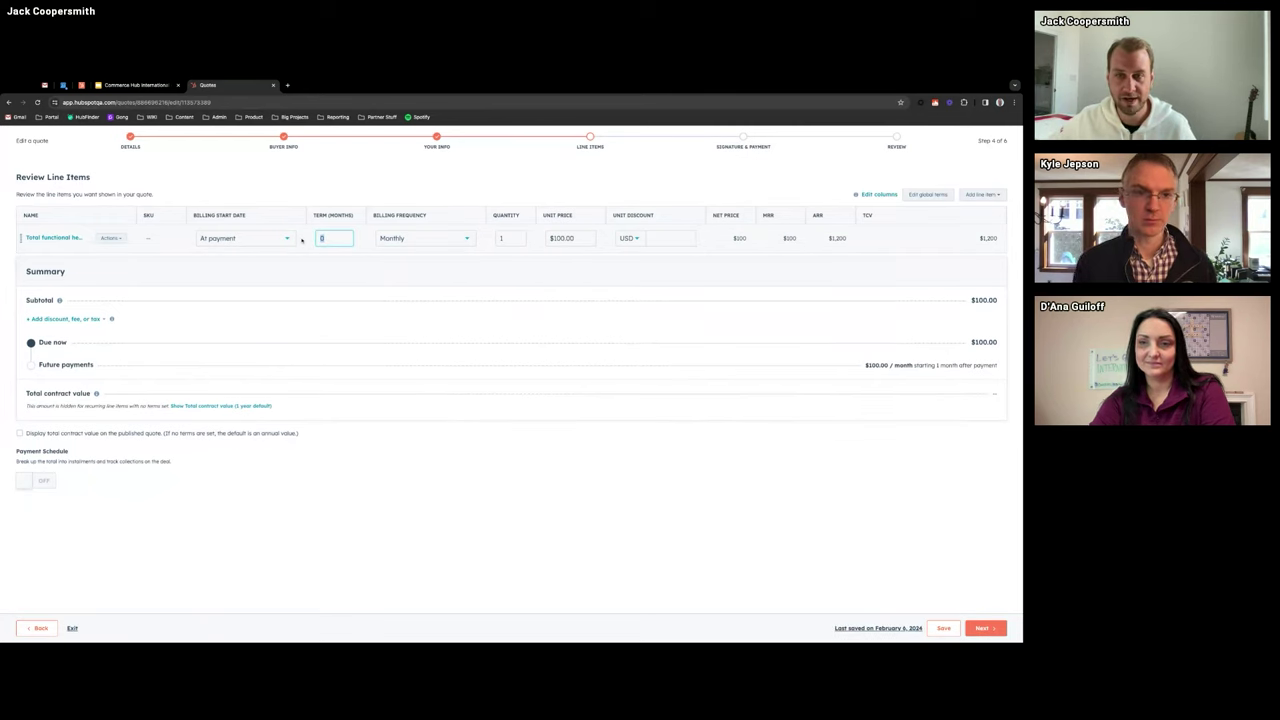
{"action": "type", "text": "12"}
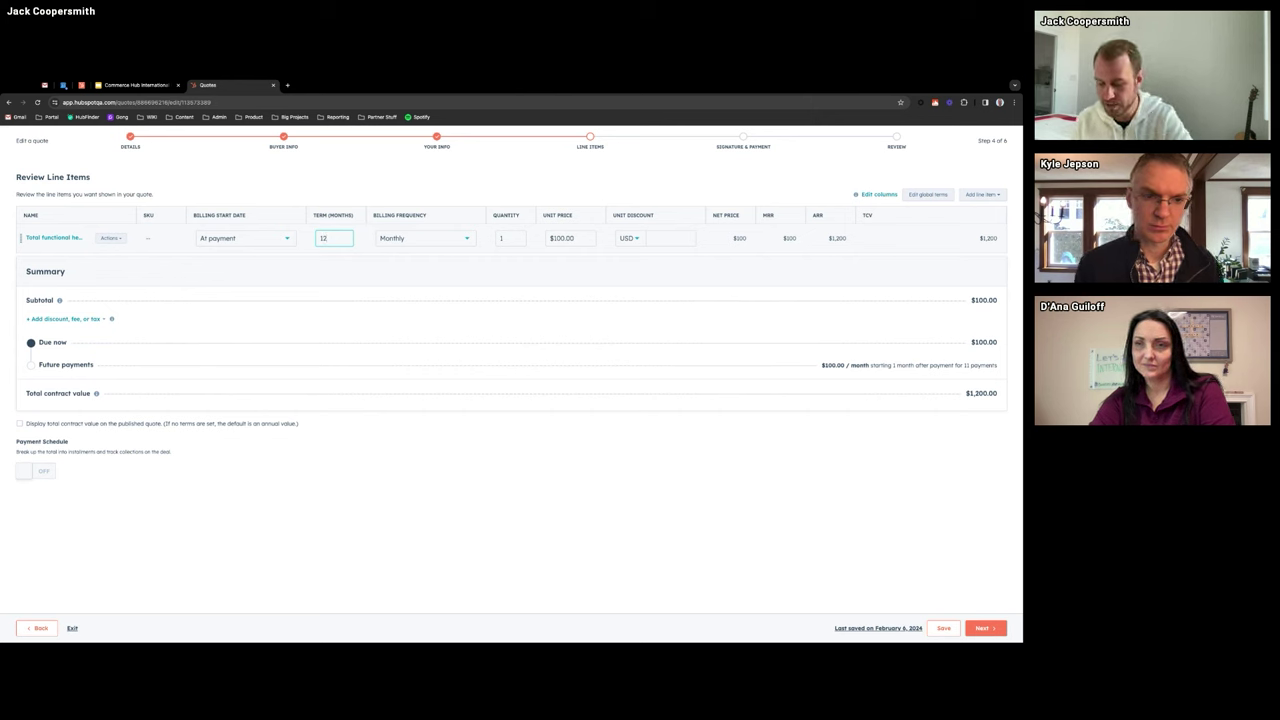
{"action": "key", "text": "BackSpace"}
{"action": "key", "text": "BackSpace"}
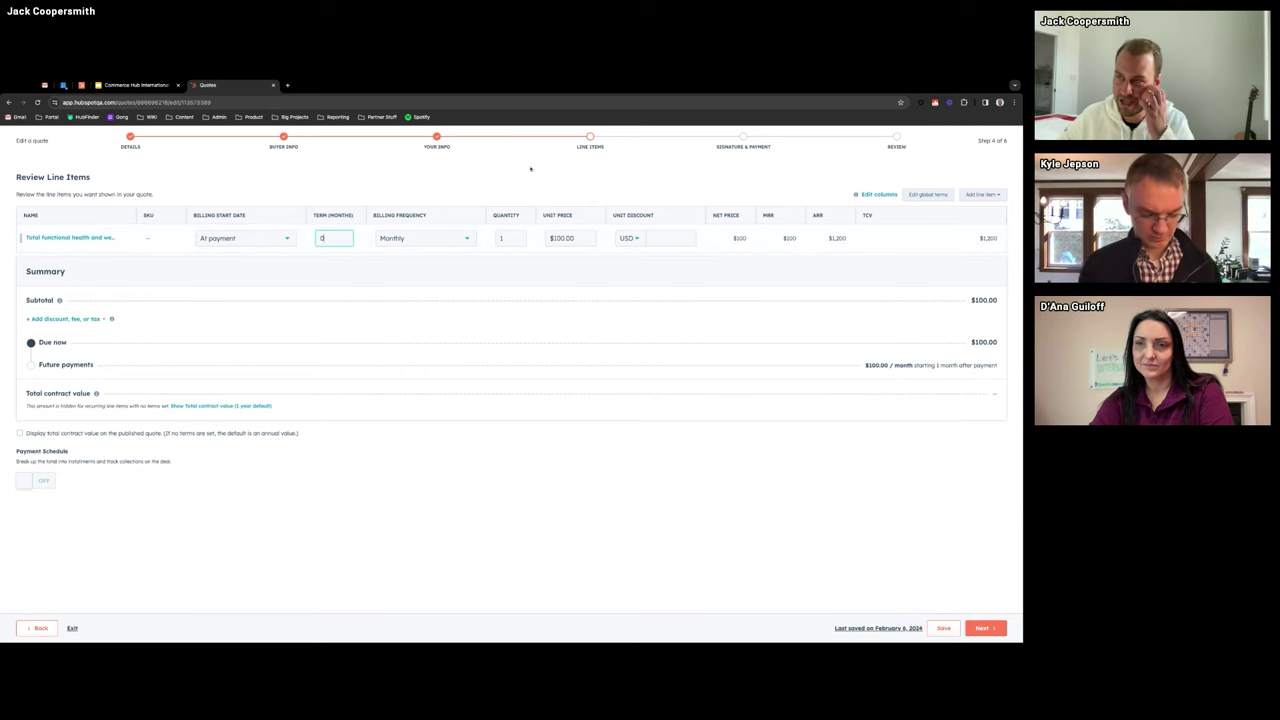
{"action": "left_click", "coordinate": [268, 241]}
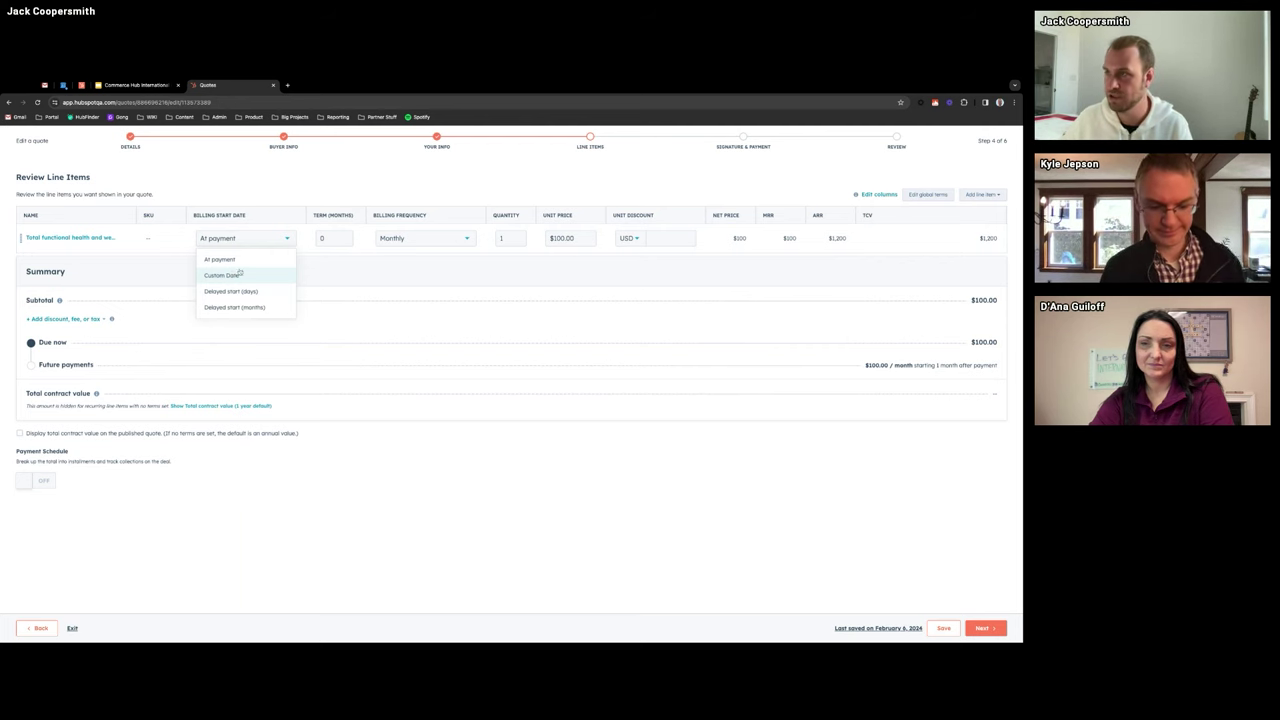
{"action": "left_click", "coordinate": [424, 238]}
{"action": "left_click", "coordinate": [400, 296]}
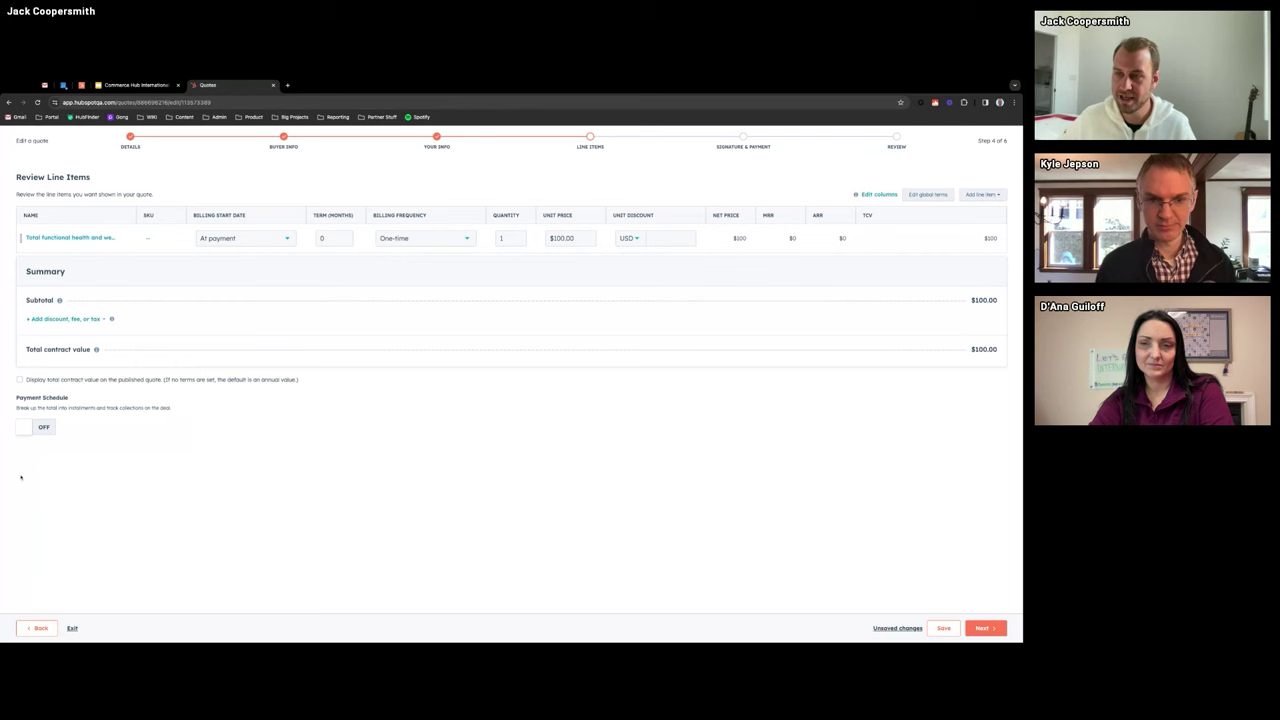
- Try a payment schedule with Payment 2 and Payment 3 at 25, then delete the schedule
{"action": "left_click", "coordinate": [44, 427]}
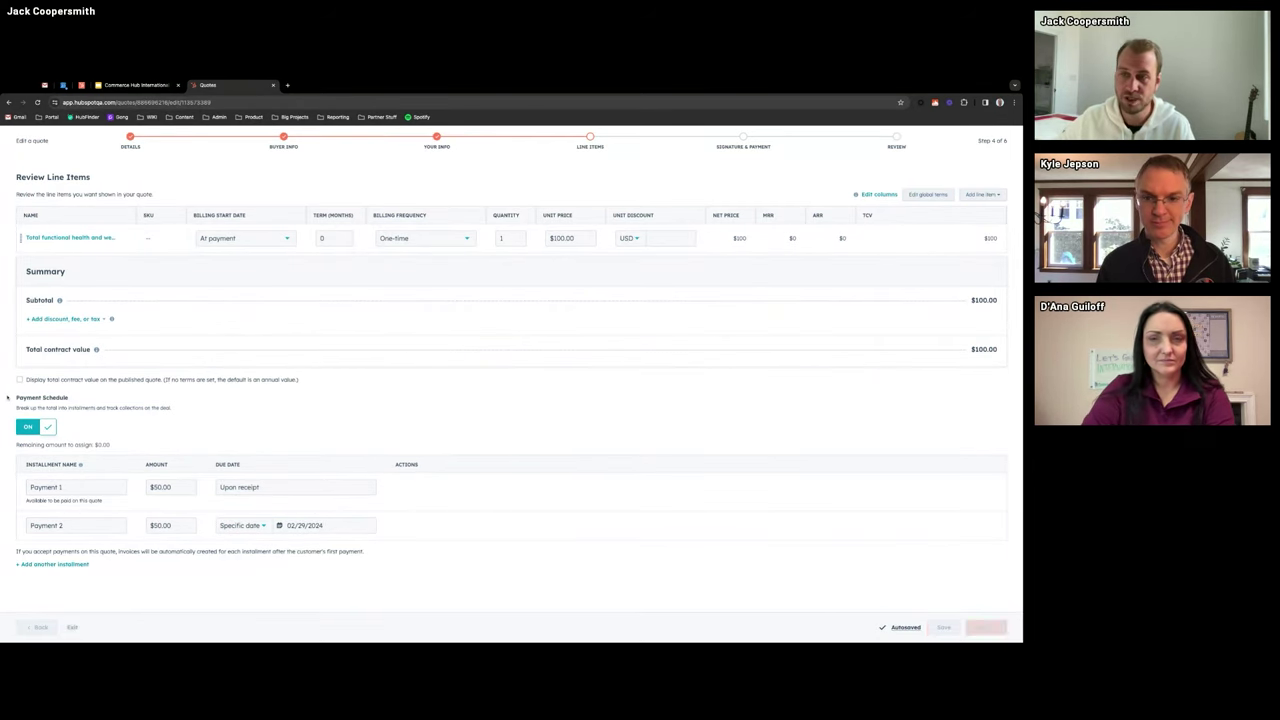
{"action": "mouse_move", "coordinate": [577, 241]}
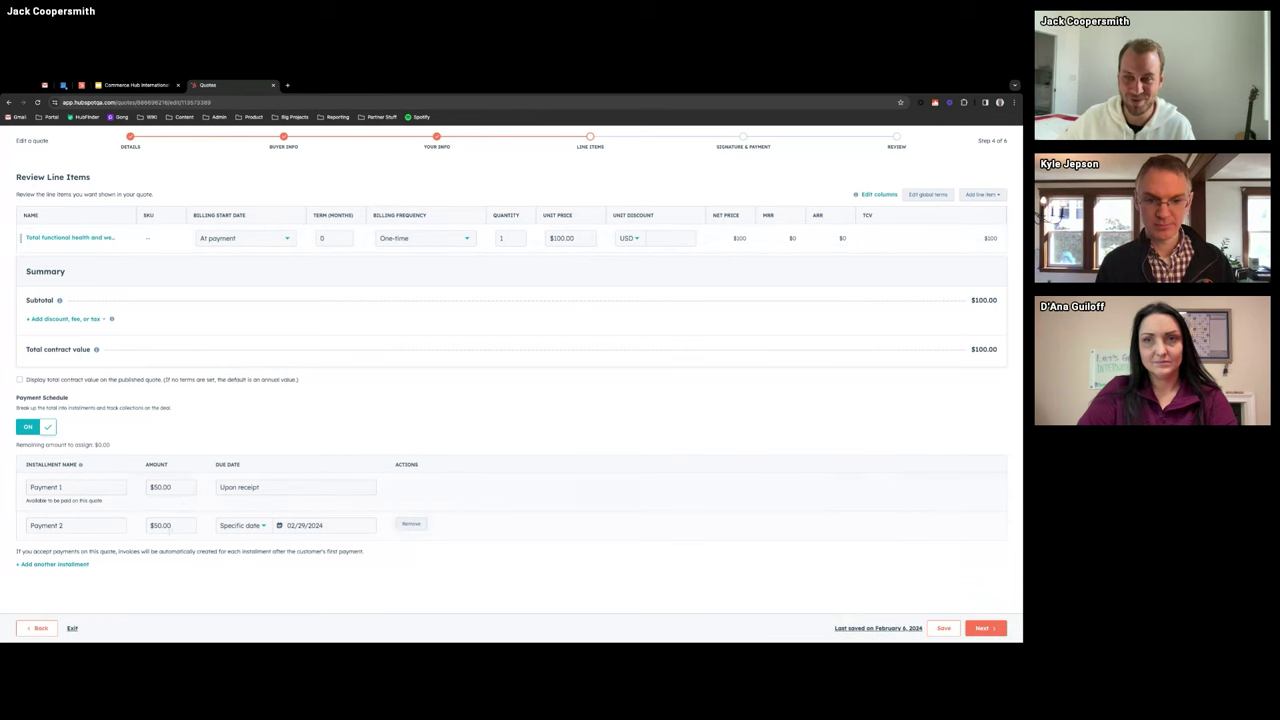
{"action": "left_click", "coordinate": [181, 525]}
{"action": "type", "text": "25"}
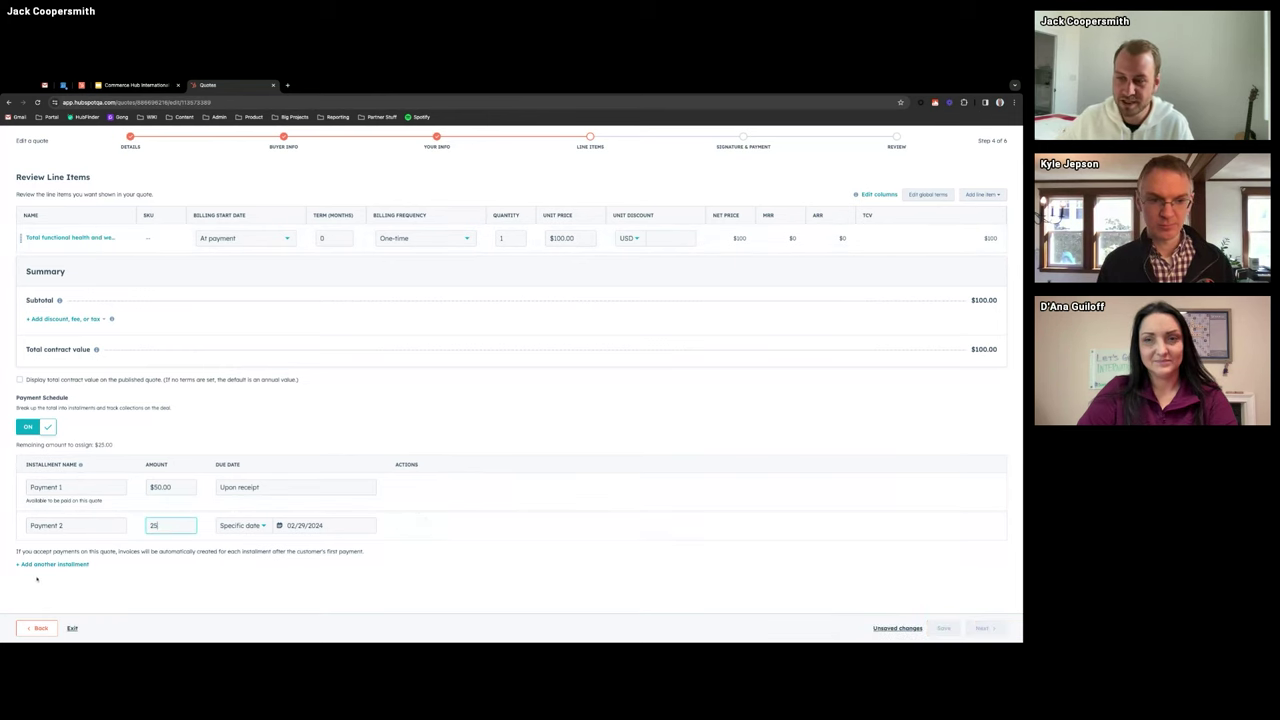
{"action": "left_click", "coordinate": [52, 564]}
{"action": "left_click", "coordinate": [165, 554]}
{"action": "type", "text": "25"}
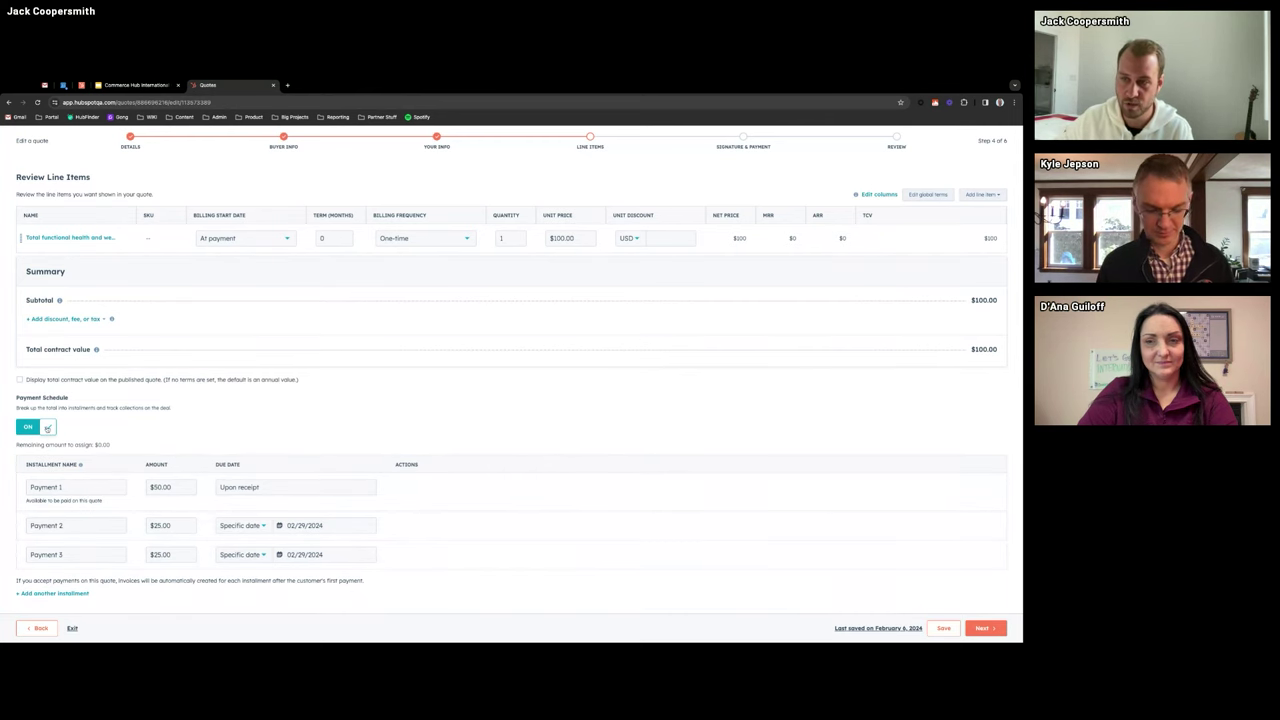
{"action": "left_click", "coordinate": [47, 428]}
{"action": "left_click", "coordinate": [495, 262]}
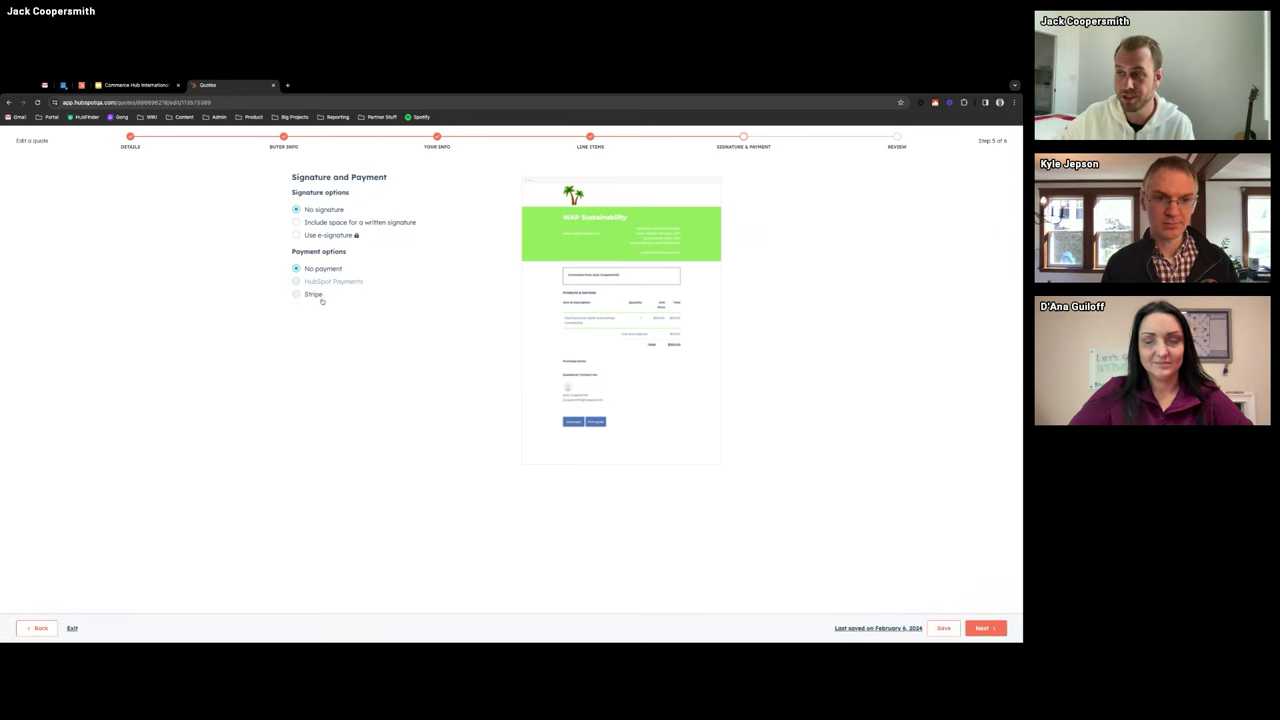
- Choose Stripe as the quote's payment option and publish the quote
{"action": "left_click", "coordinate": [314, 296]}
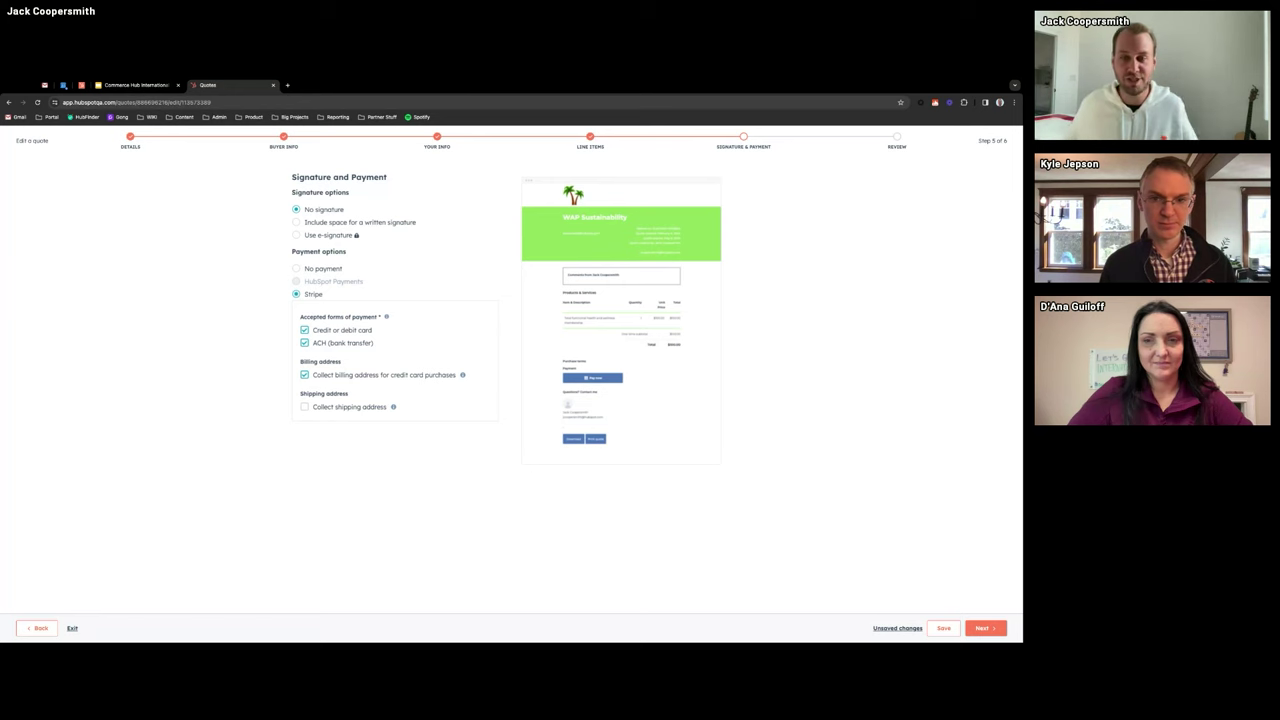
{"action": "mouse_move", "coordinate": [320, 284]}
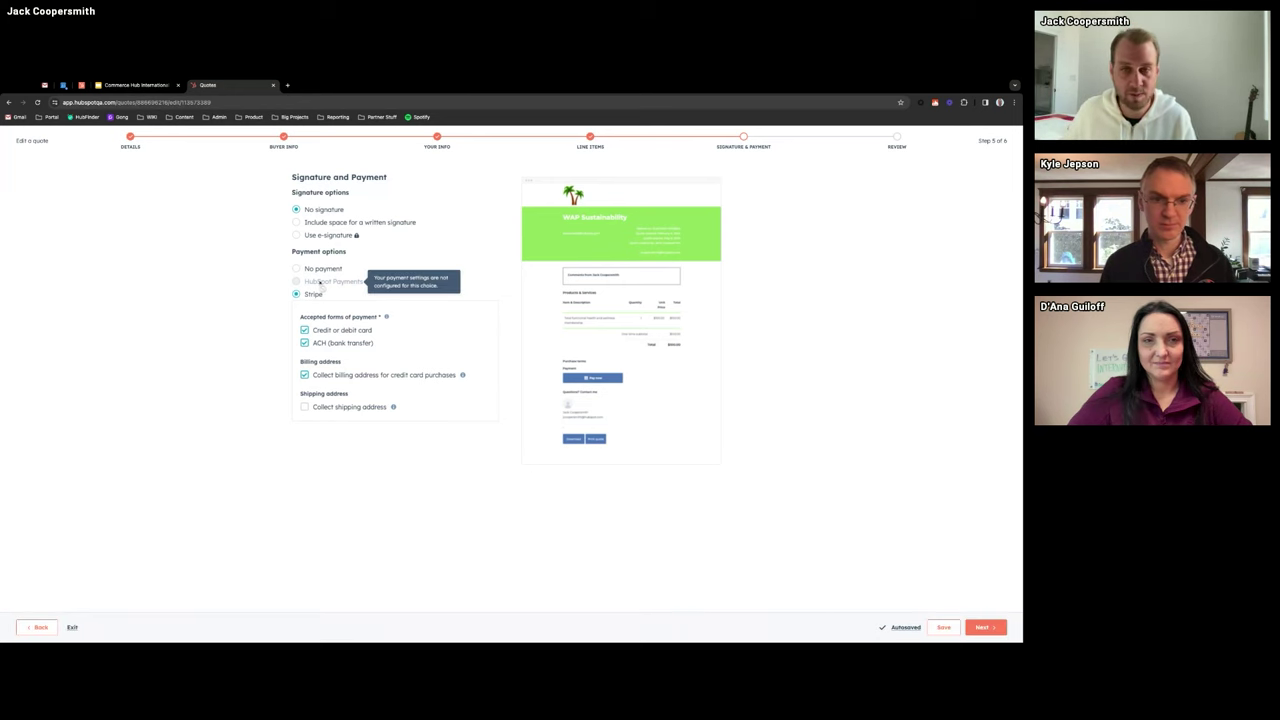
{"action": "scroll", "coordinate": [626, 382], "scroll_direction": "up", "scroll_amount": 5}
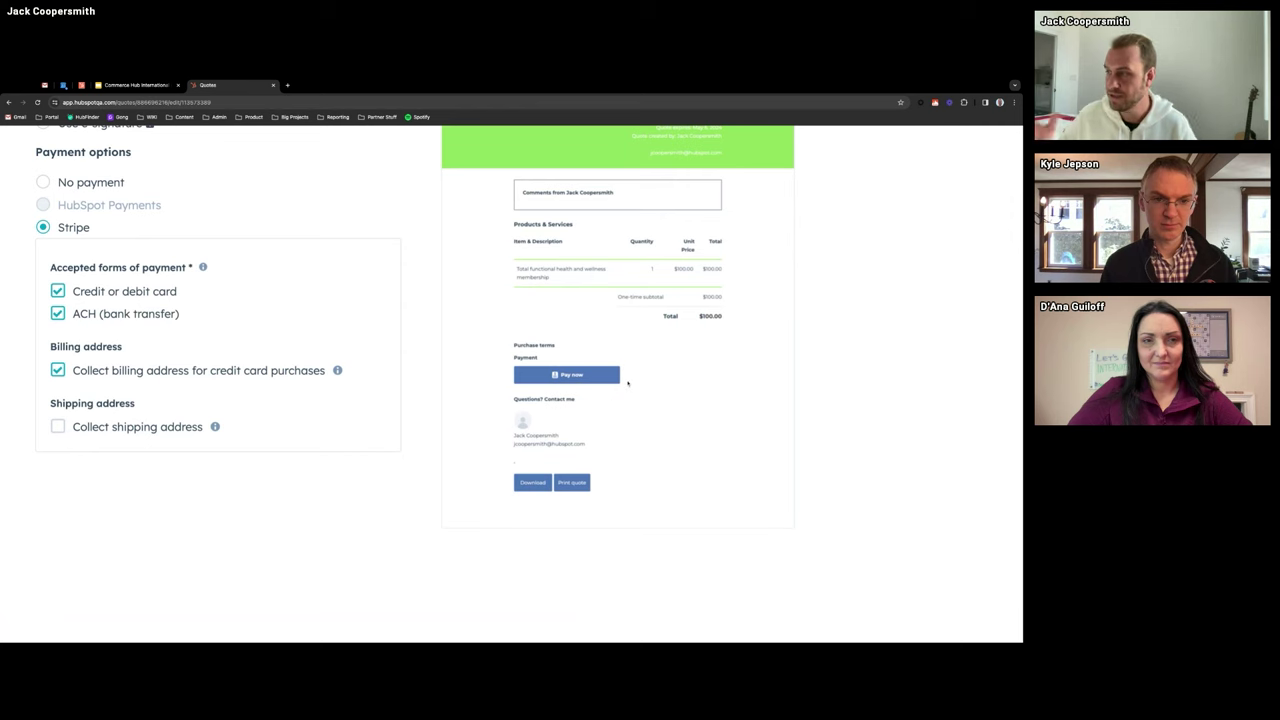
{"action": "scroll", "coordinate": [627, 382], "scroll_direction": "down", "scroll_amount": 5}
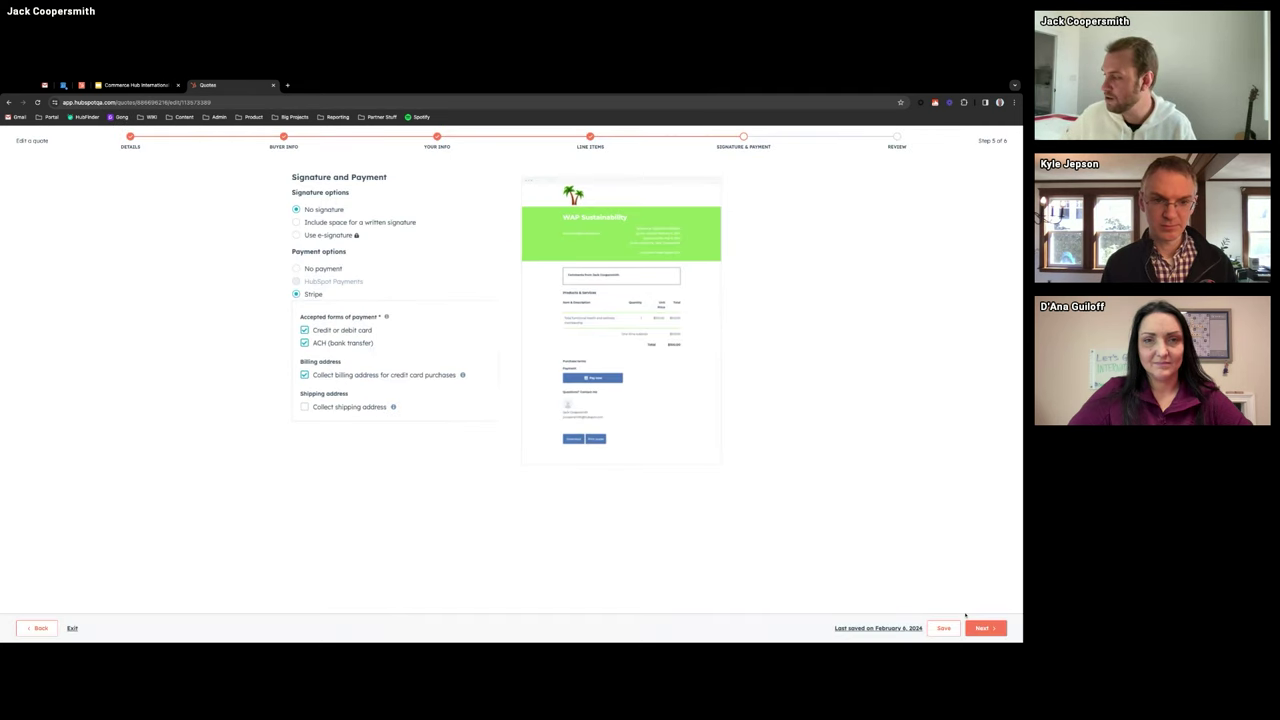
{"action": "left_click", "coordinate": [980, 628]}
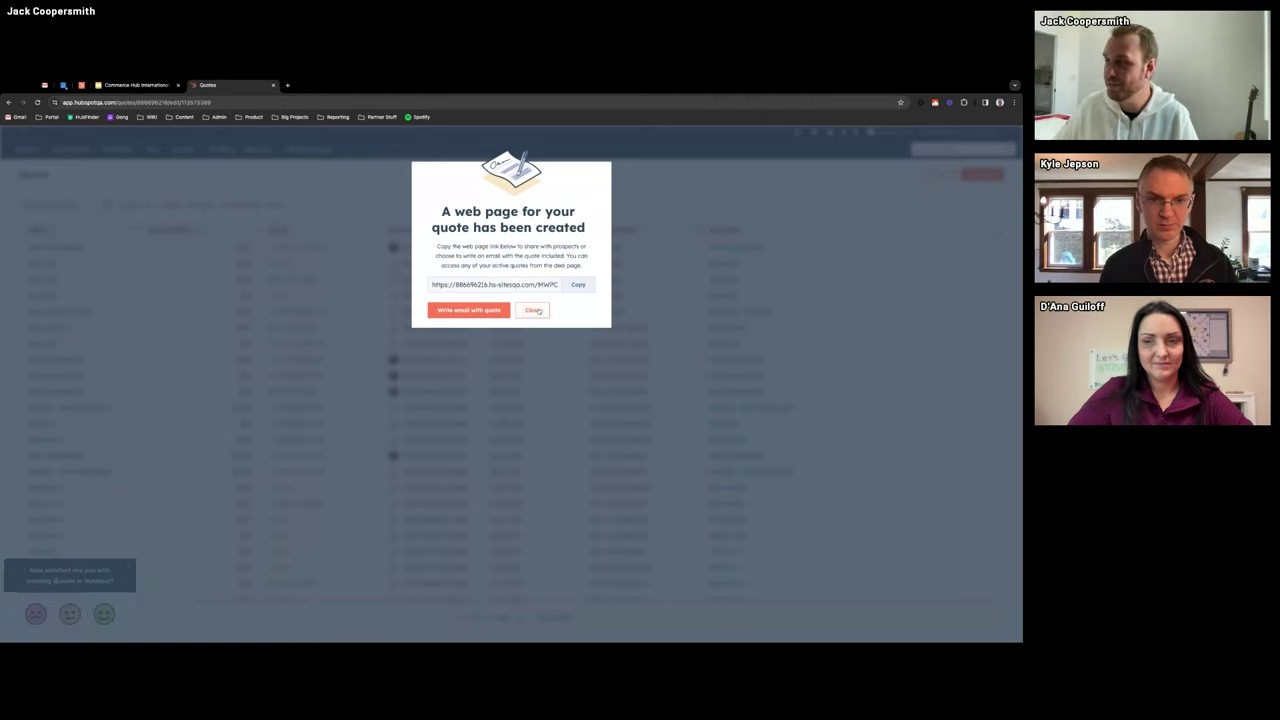
- Open the quote web page in a new tab, start Pay now, and return to Quotes
{"action": "left_click", "coordinate": [572, 288]}
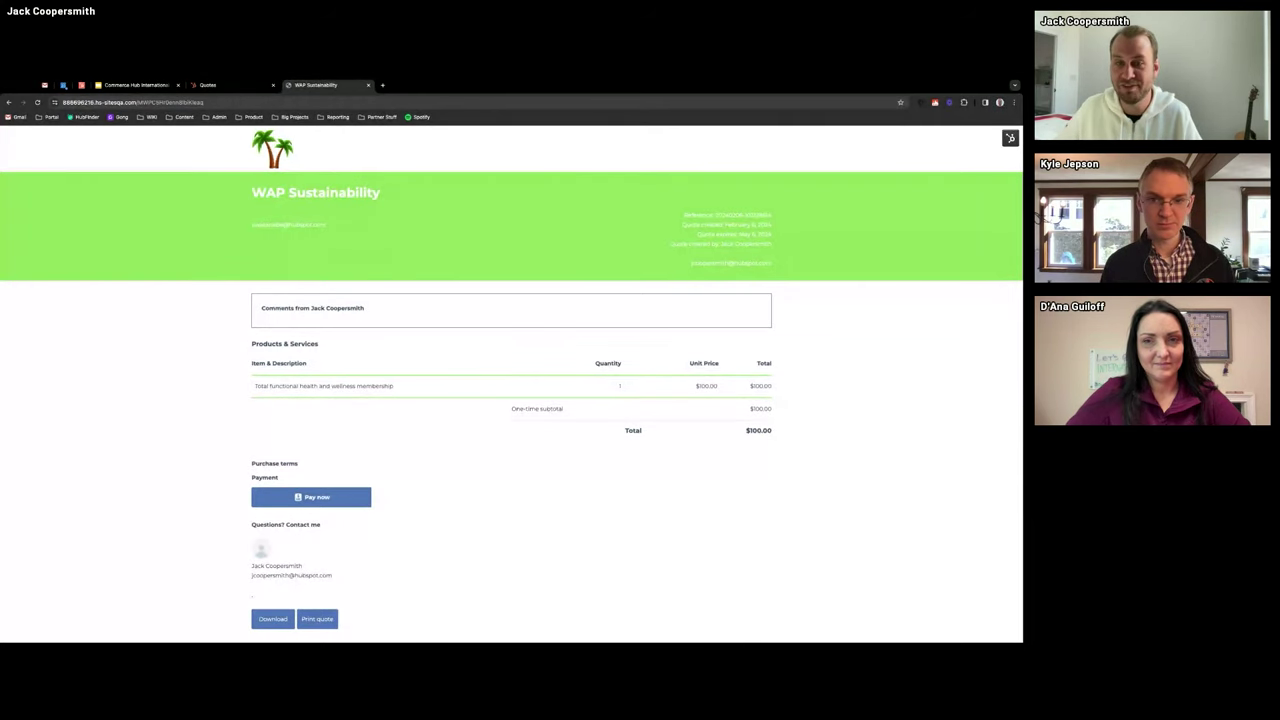
{"action": "left_click", "coordinate": [317, 496]}
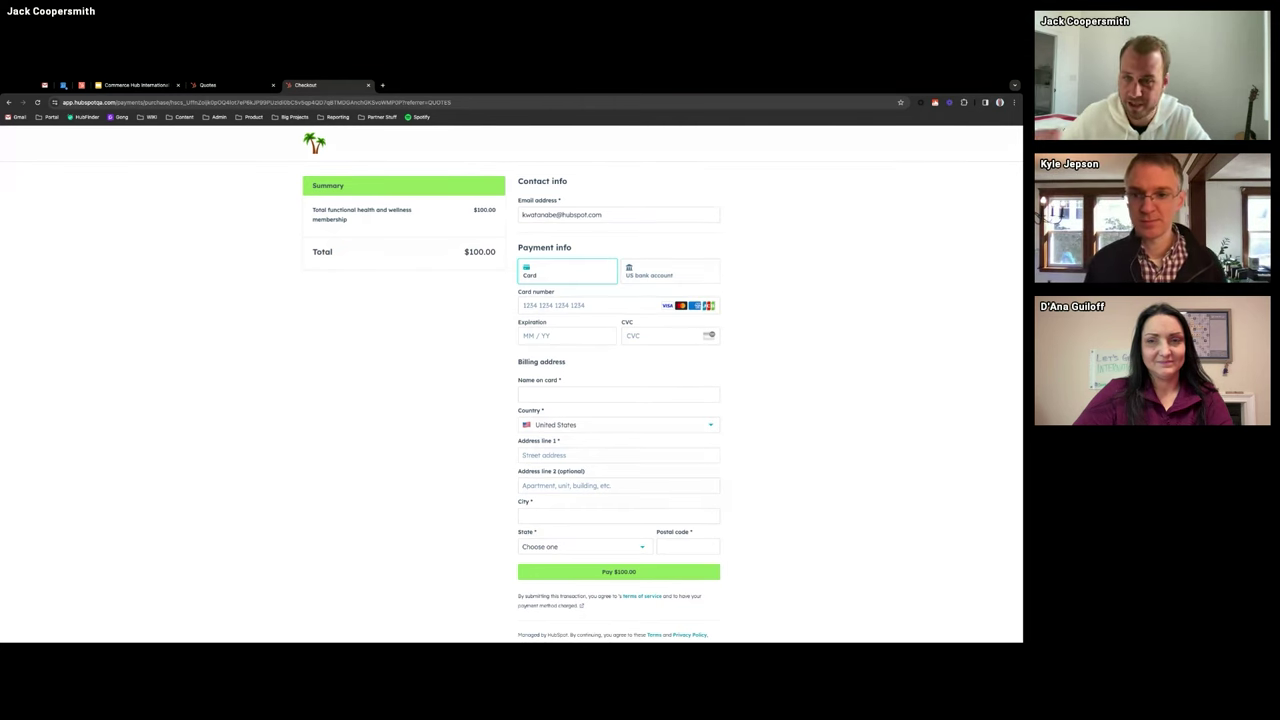
{"action": "key", "text": "ctrl+shift+Tab"}
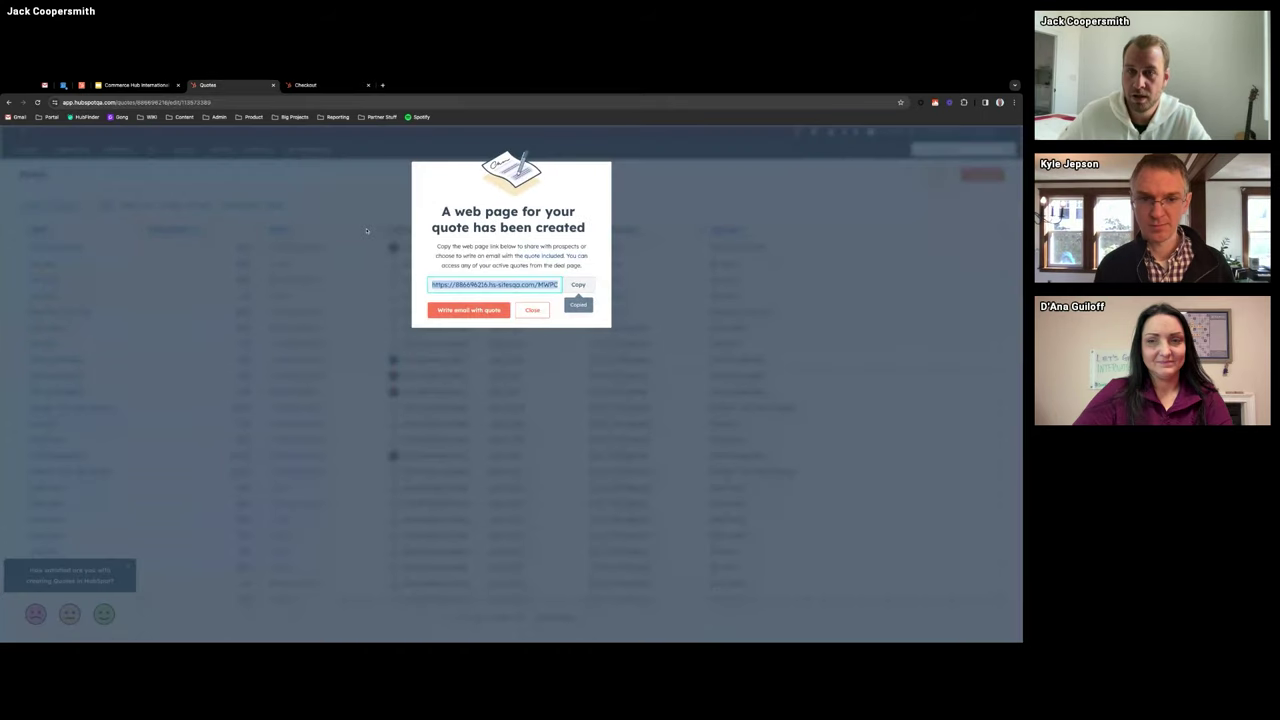
- Close the quote link dialog, go to Sales > Payment Links, and expand 'Create a payment link'
{"action": "left_click", "coordinate": [531, 310]}
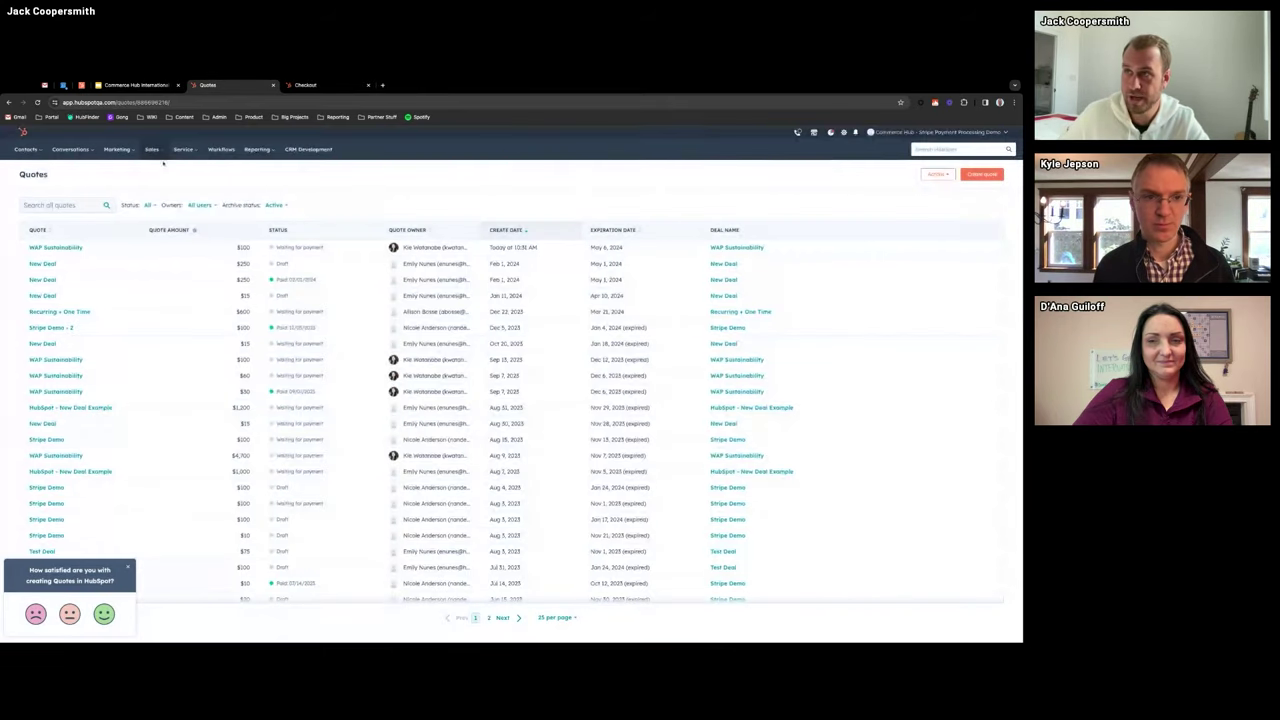
{"action": "left_click", "coordinate": [152, 149]}
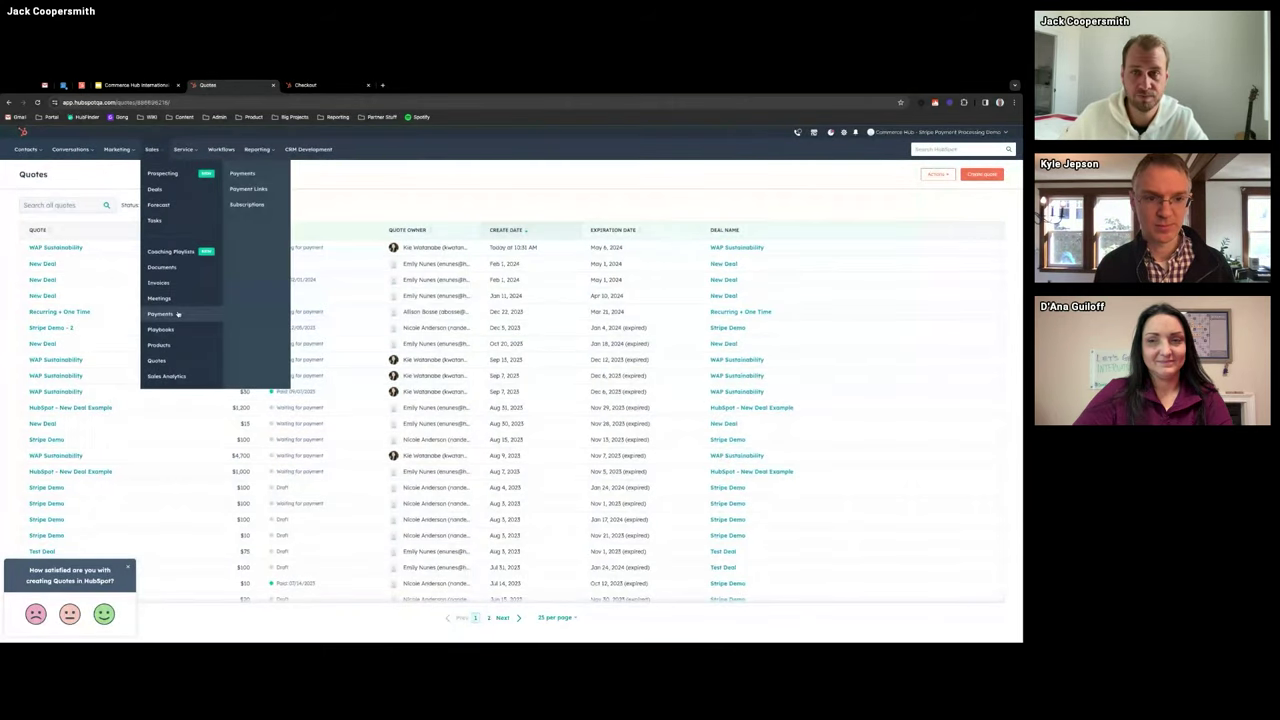
{"action": "left_click", "coordinate": [249, 190]}
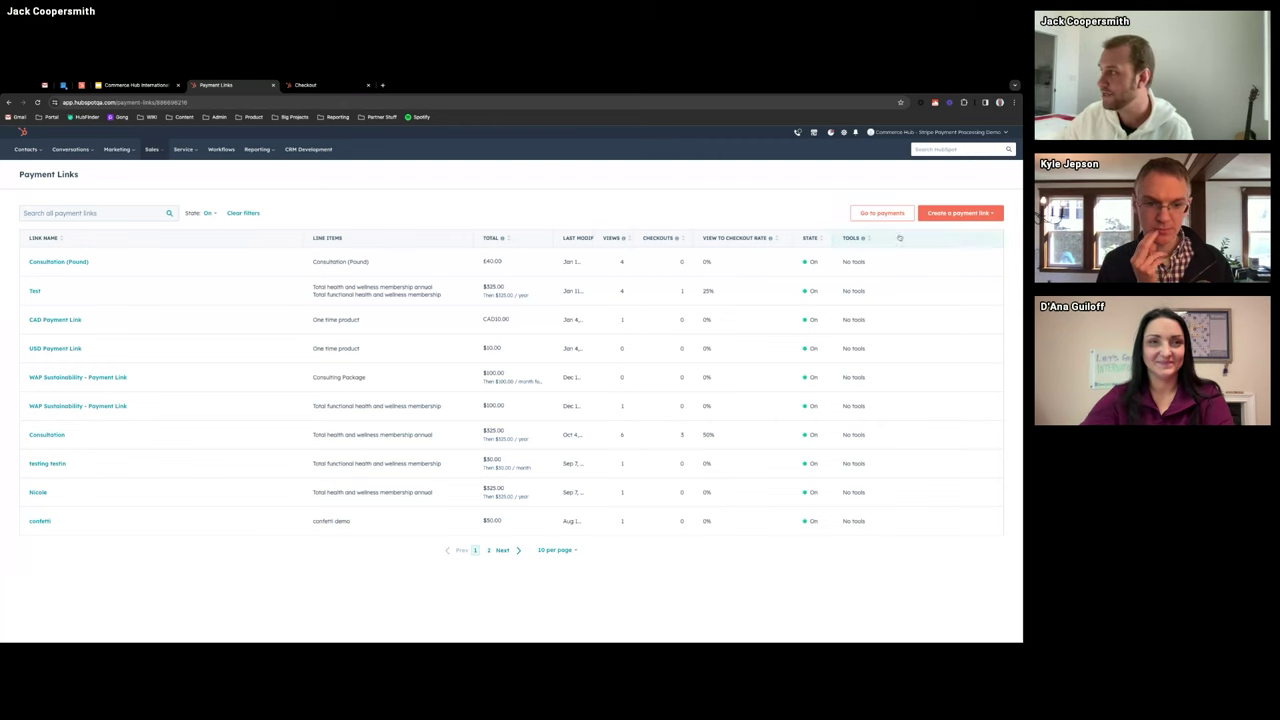
{"action": "scroll", "coordinate": [488, 259], "scroll_direction": "up", "scroll_amount": 3}
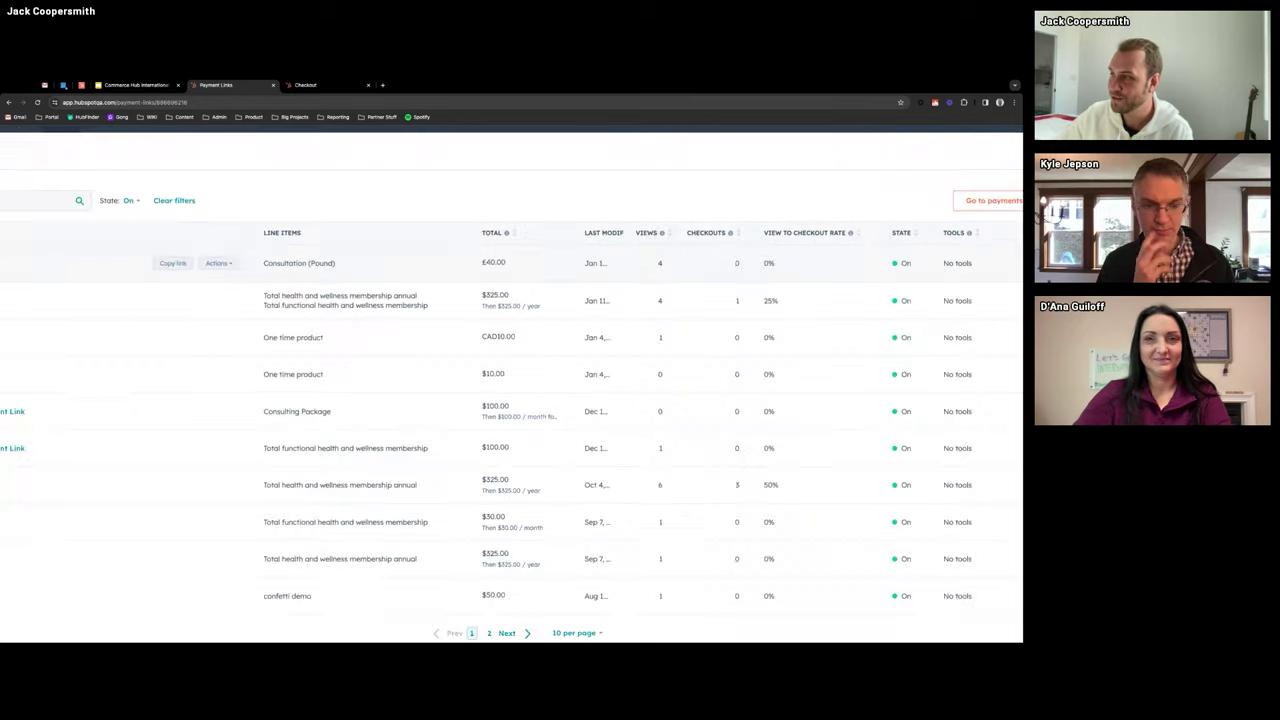
{"action": "scroll", "coordinate": [490, 262], "scroll_direction": "down", "scroll_amount": 3}
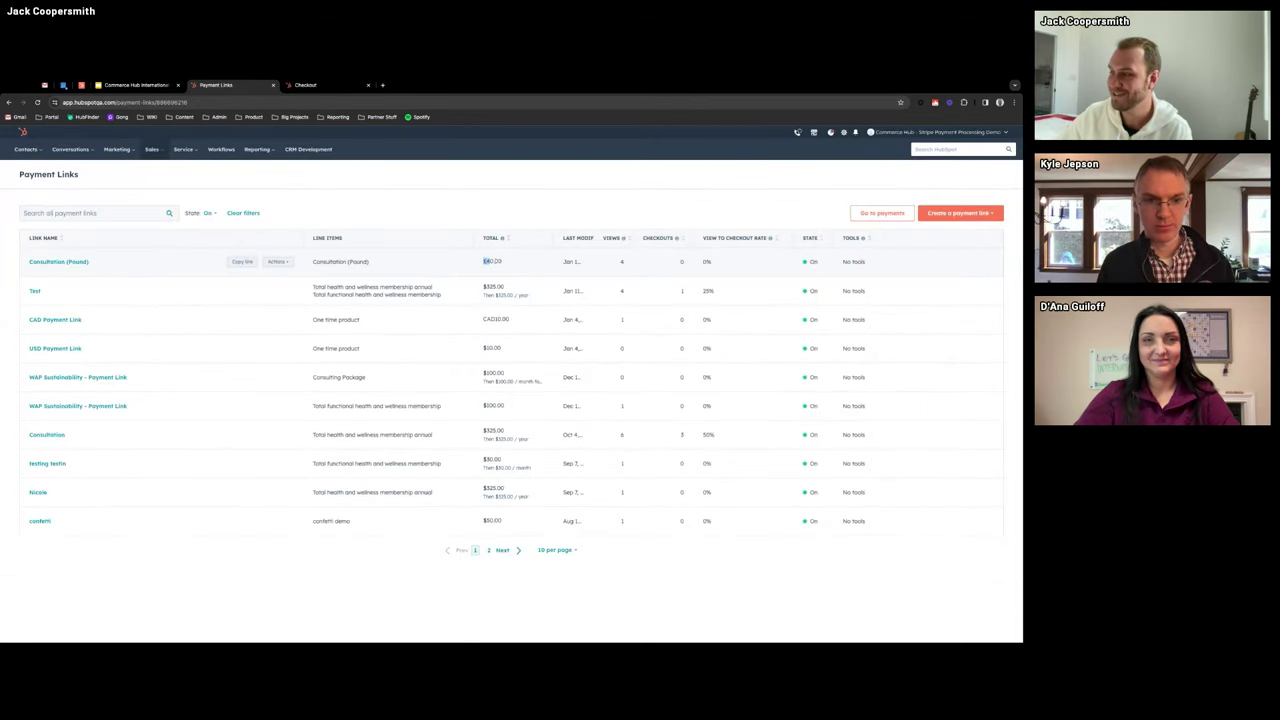
{"action": "left_click", "coordinate": [958, 213]}
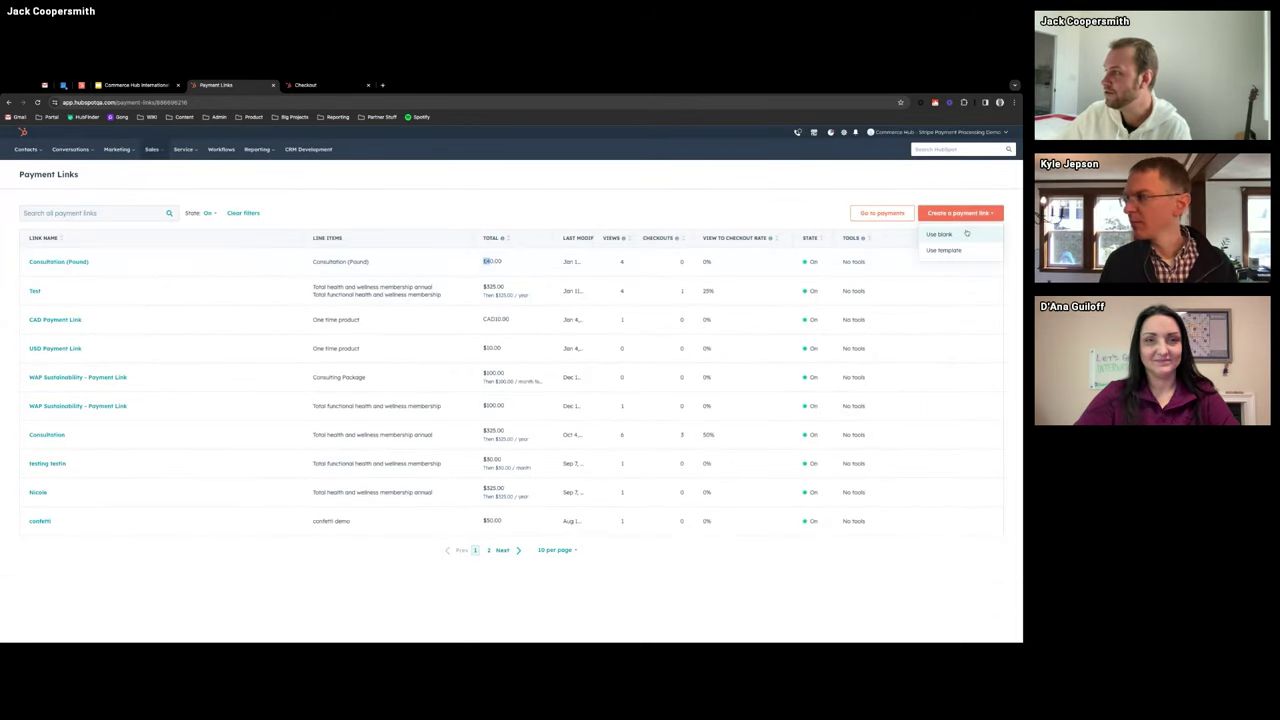
- Start a blank US-dollar payment link with Total health and wellness membership annual and Consultation (Pound)
{"action": "left_click", "coordinate": [966, 233]}
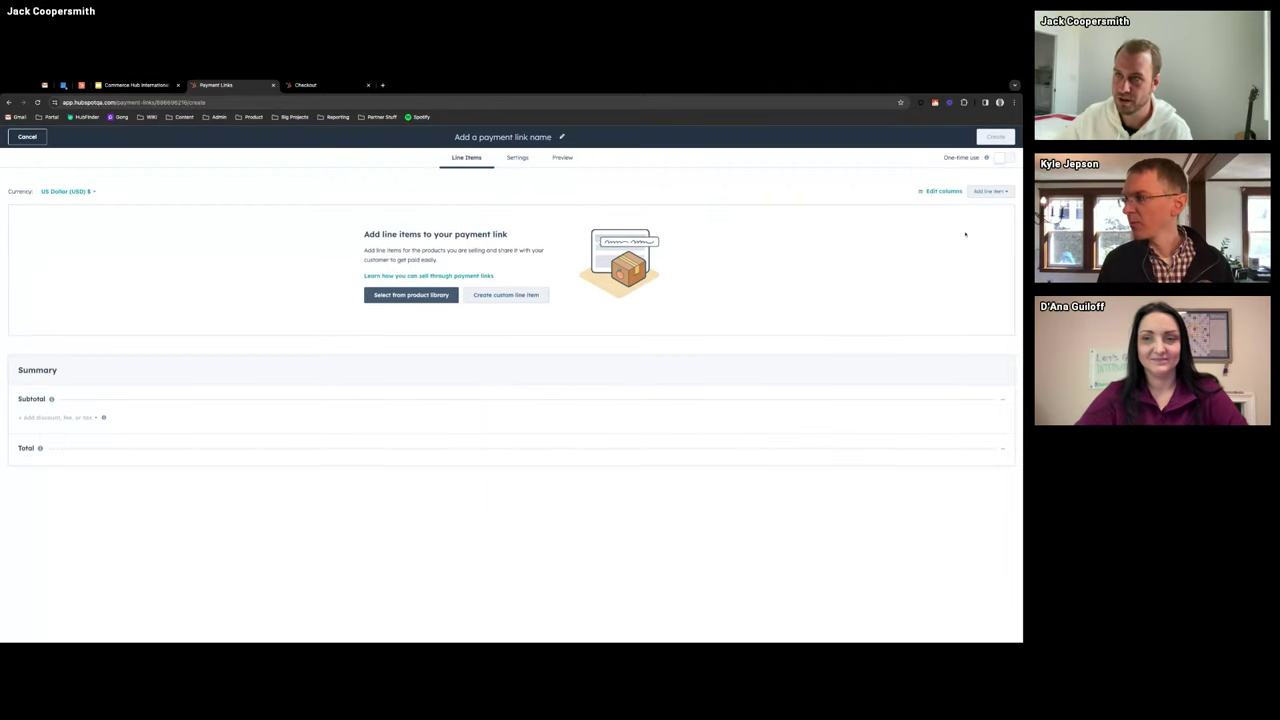
{"action": "left_click", "coordinate": [70, 191]}
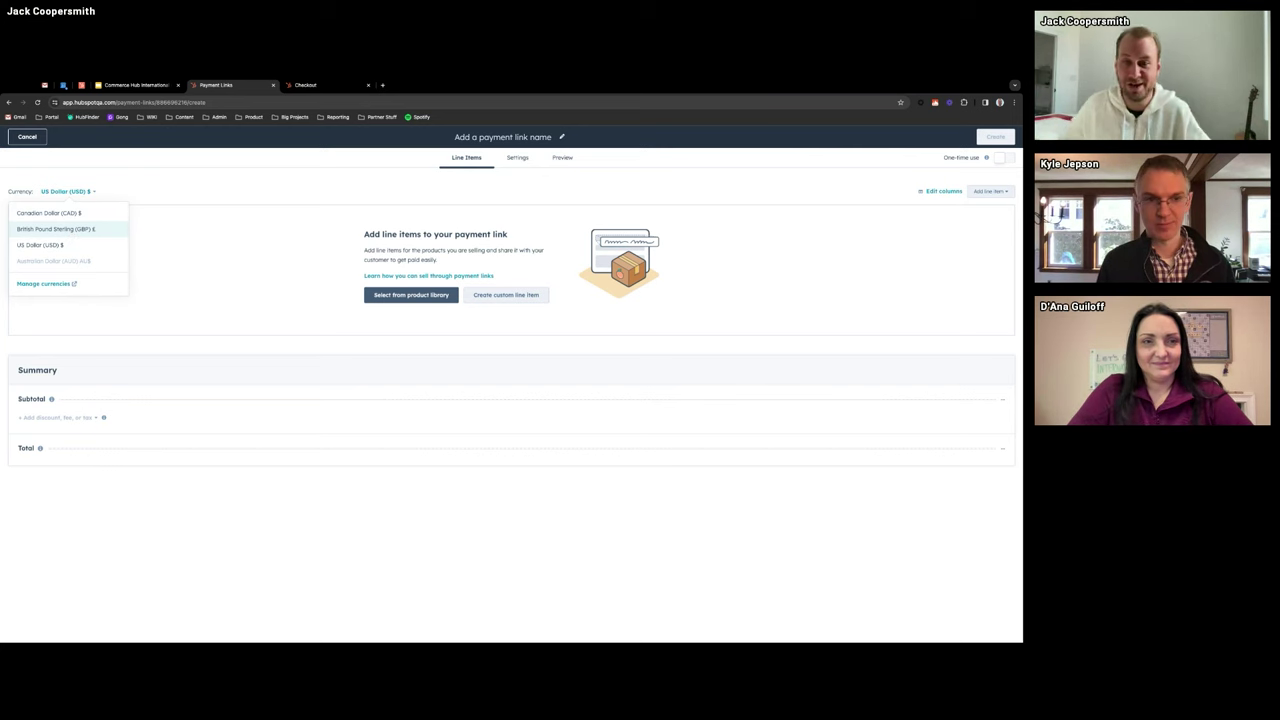
{"action": "left_click", "coordinate": [240, 187]}
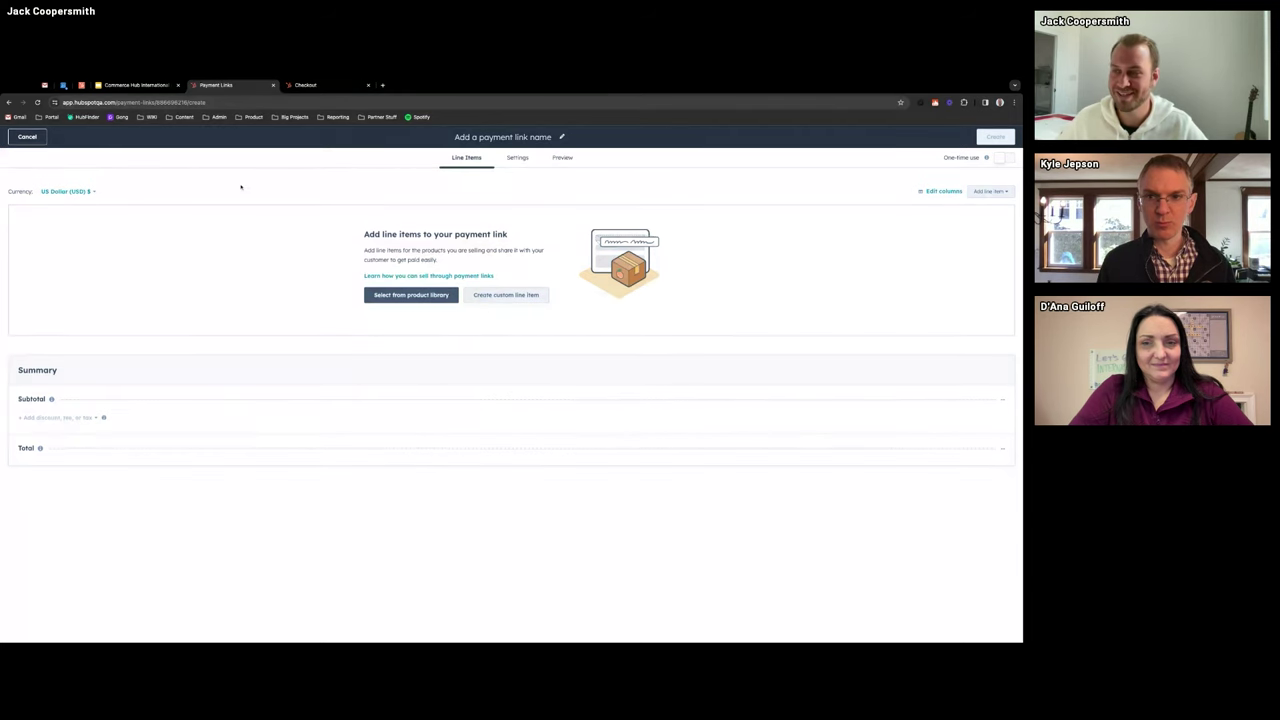
{"action": "left_click", "coordinate": [418, 293]}
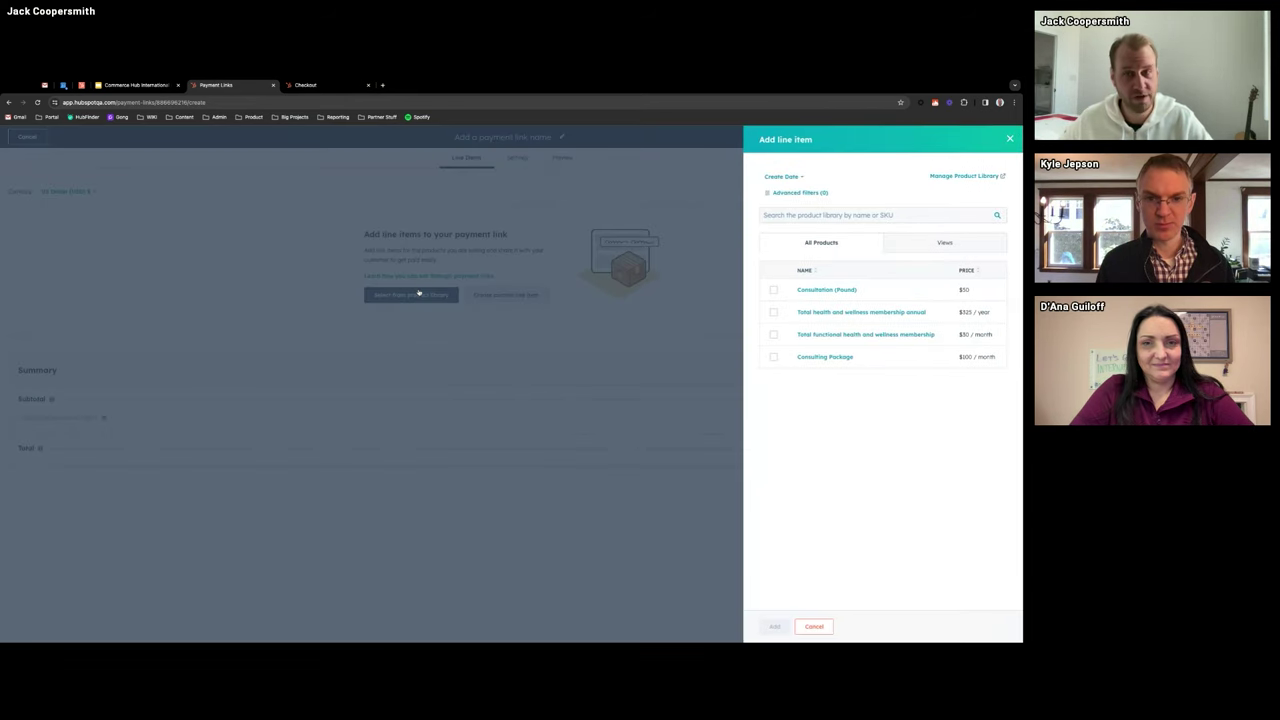
{"action": "left_click", "coordinate": [773, 312]}
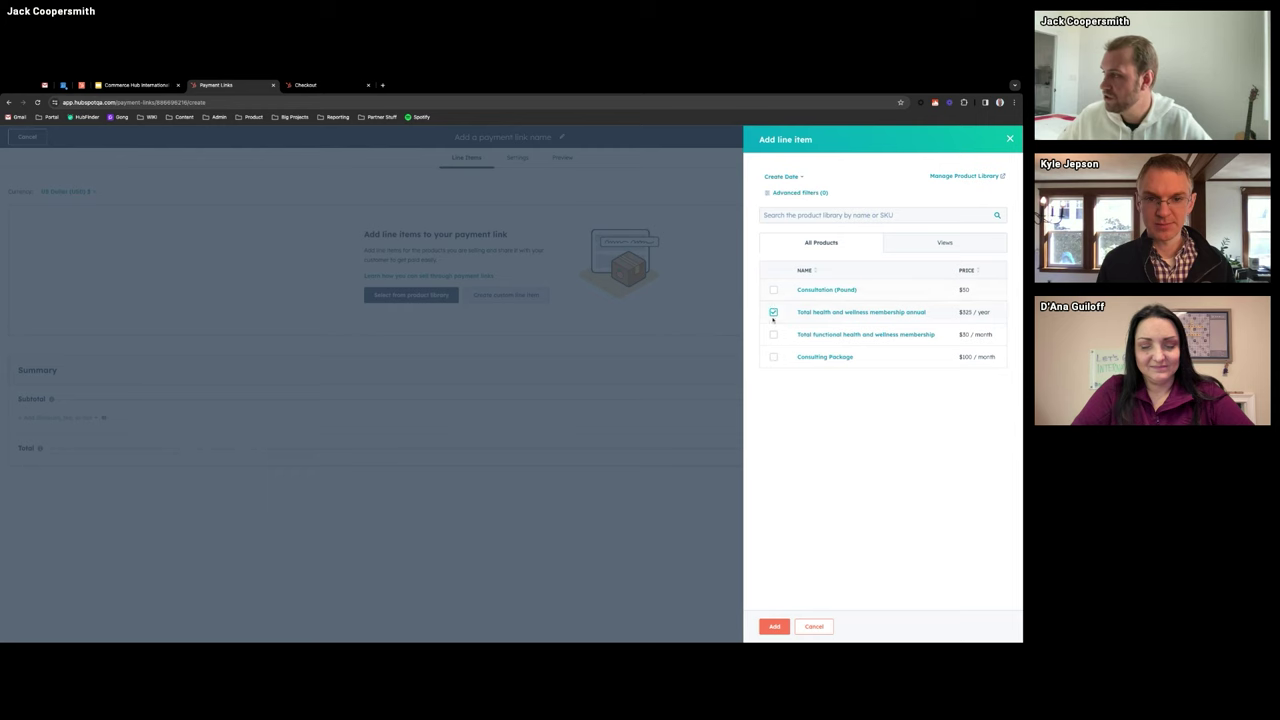
{"action": "left_click", "coordinate": [773, 290]}
{"action": "left_click", "coordinate": [774, 626]}
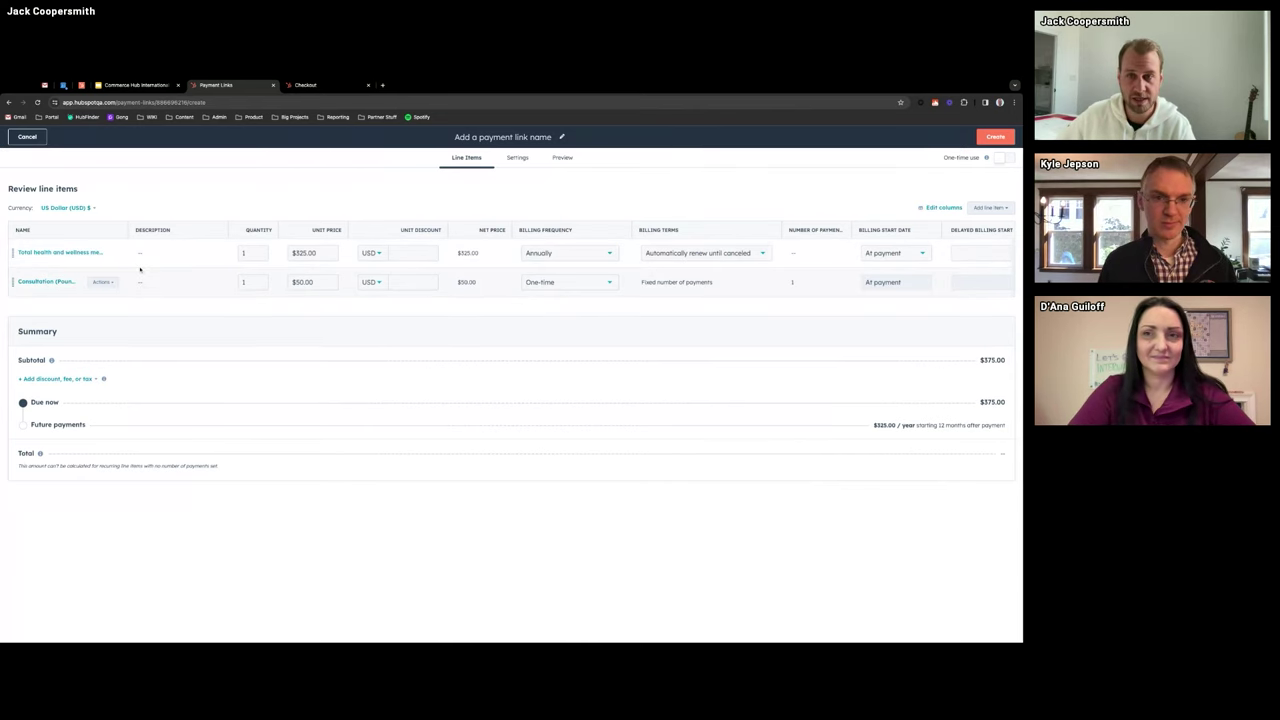
- Make the Consultation (Pound) line item optional, keeping fixed quantity and price, and save
{"action": "left_click", "coordinate": [47, 282]}
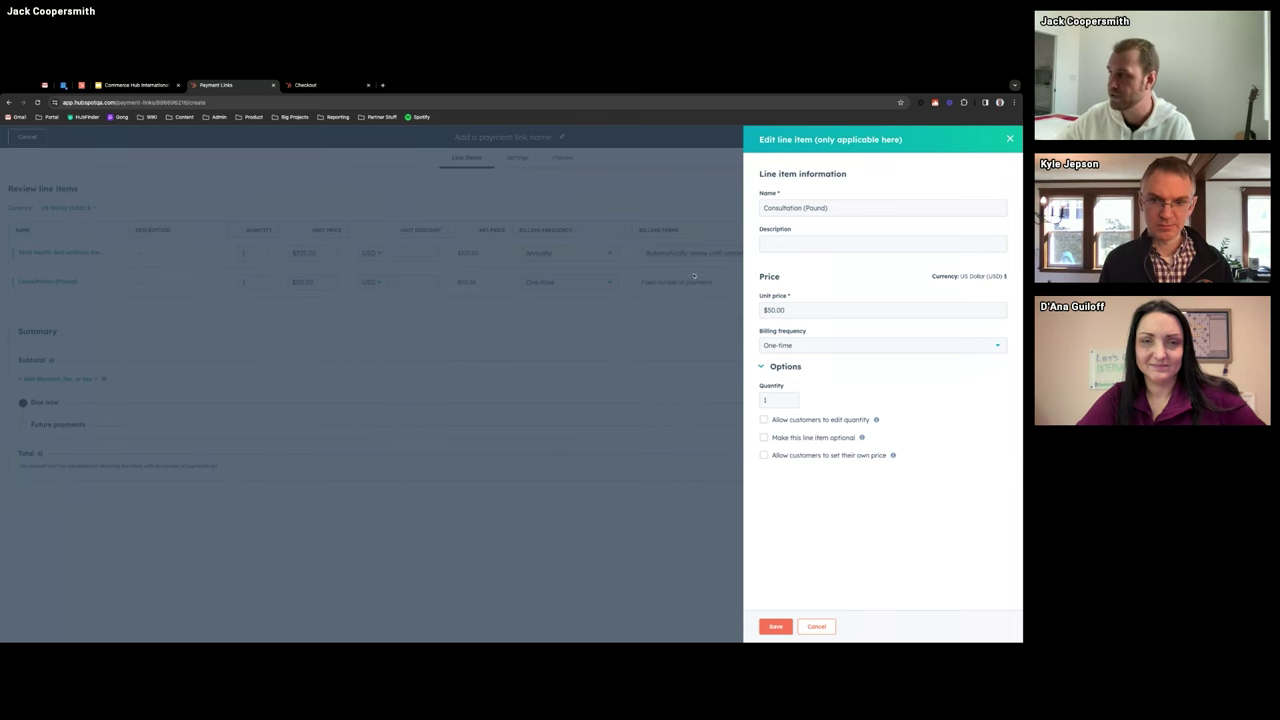
{"action": "left_click", "coordinate": [797, 420]}
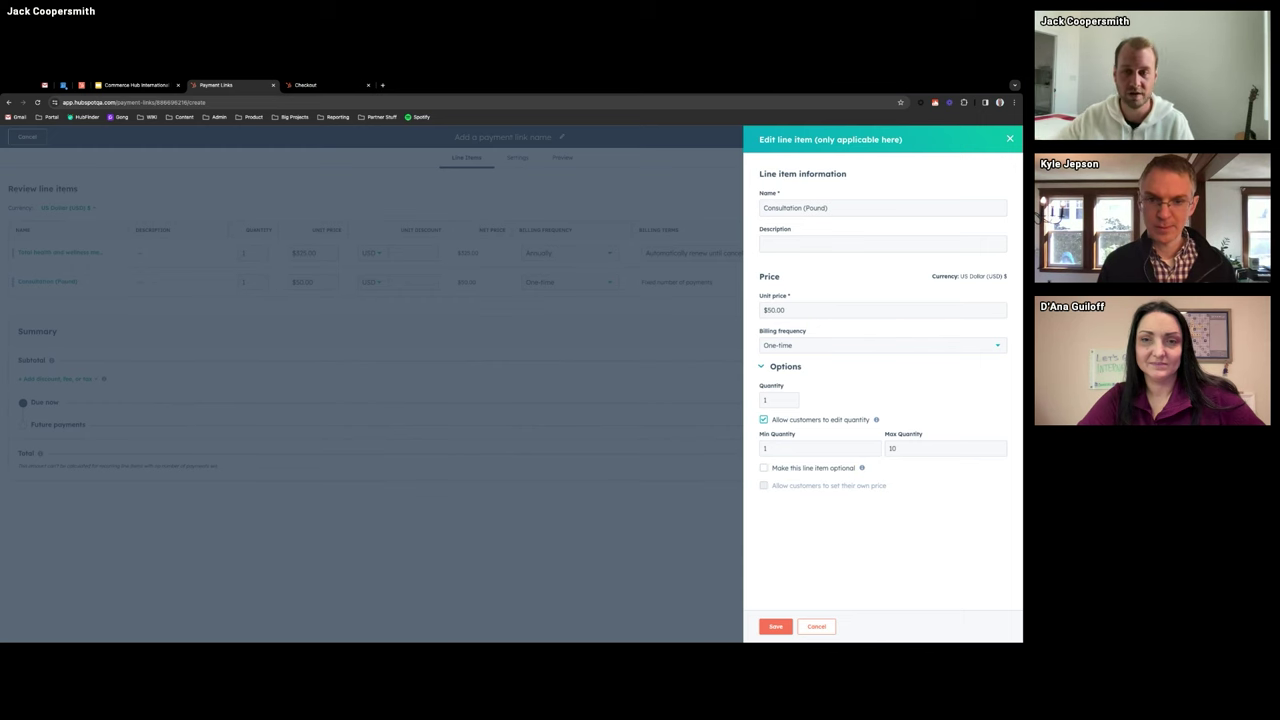
{"action": "left_click", "coordinate": [765, 420]}
{"action": "left_click", "coordinate": [764, 438]}
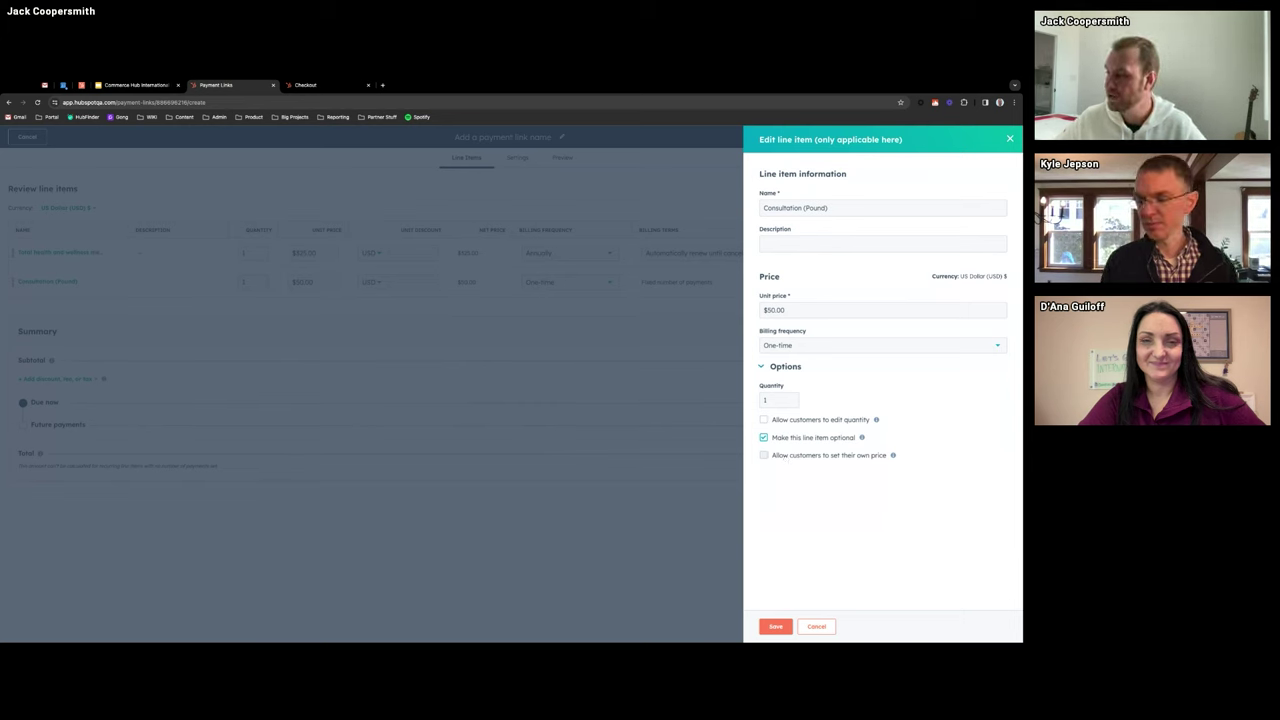
{"action": "left_click", "coordinate": [764, 455]}
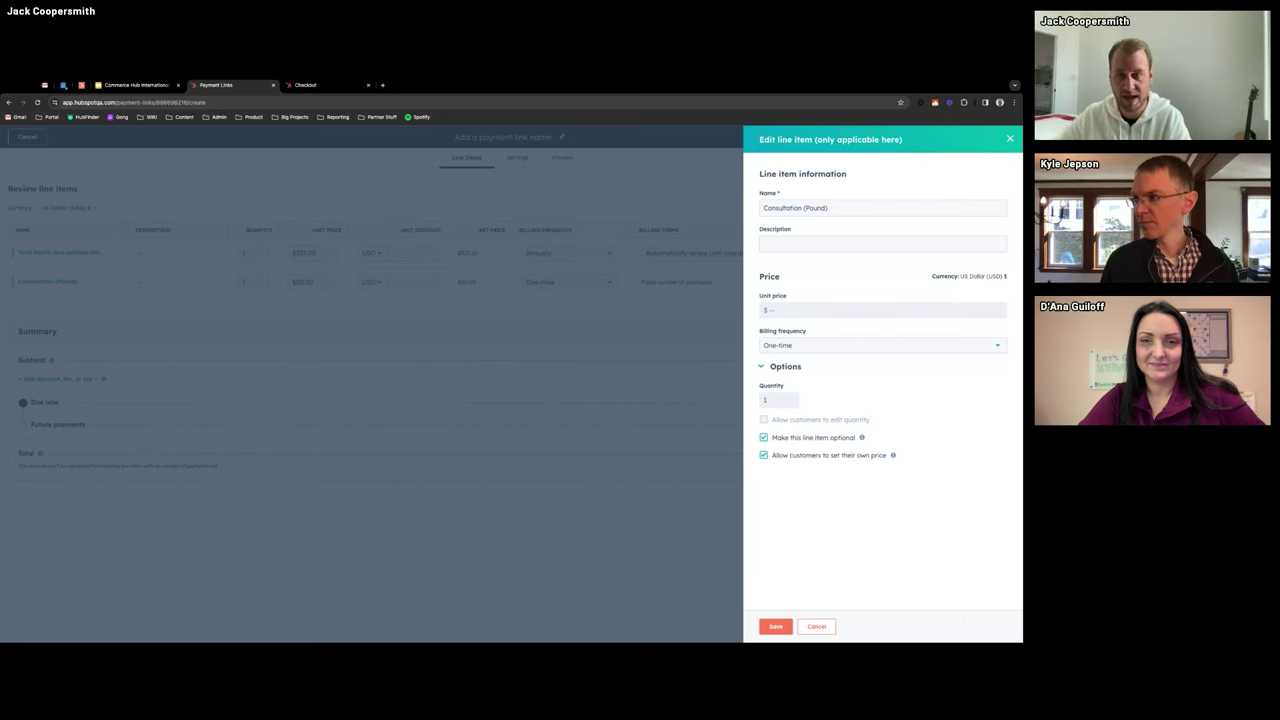
{"action": "left_click", "coordinate": [794, 457]}
{"action": "left_click", "coordinate": [775, 626]}
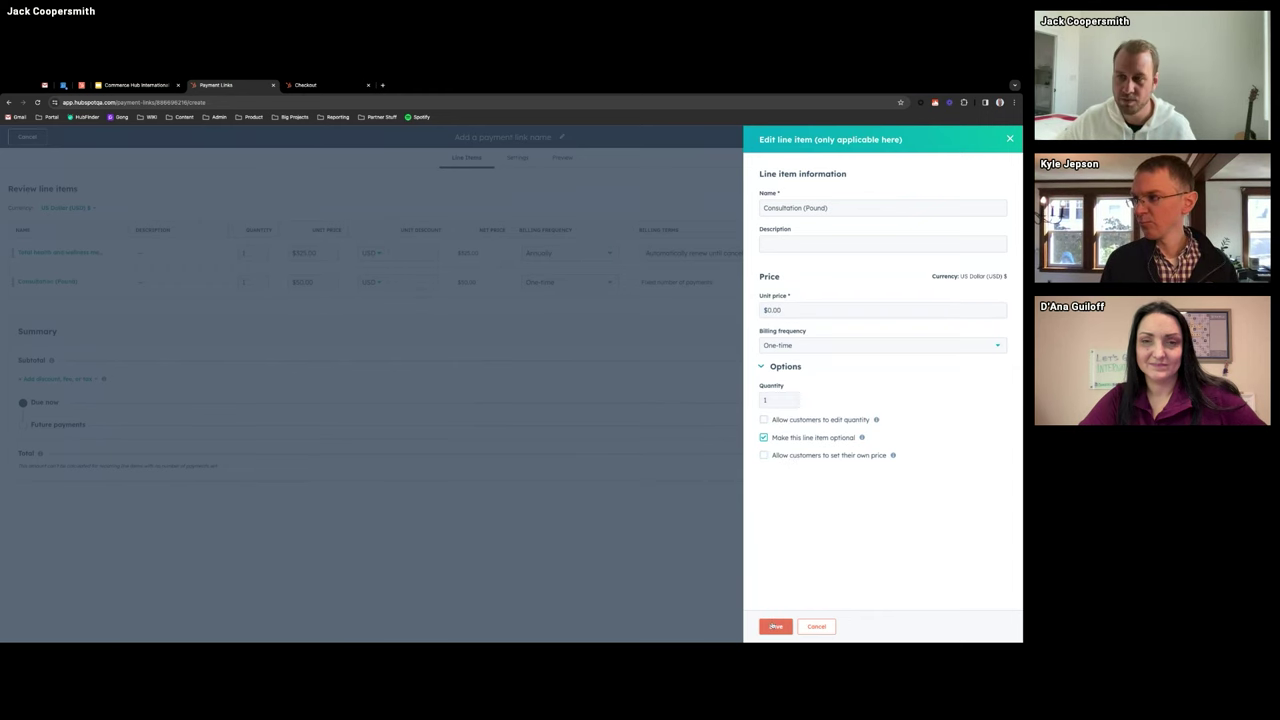
{"action": "left_click", "coordinate": [517, 158]}
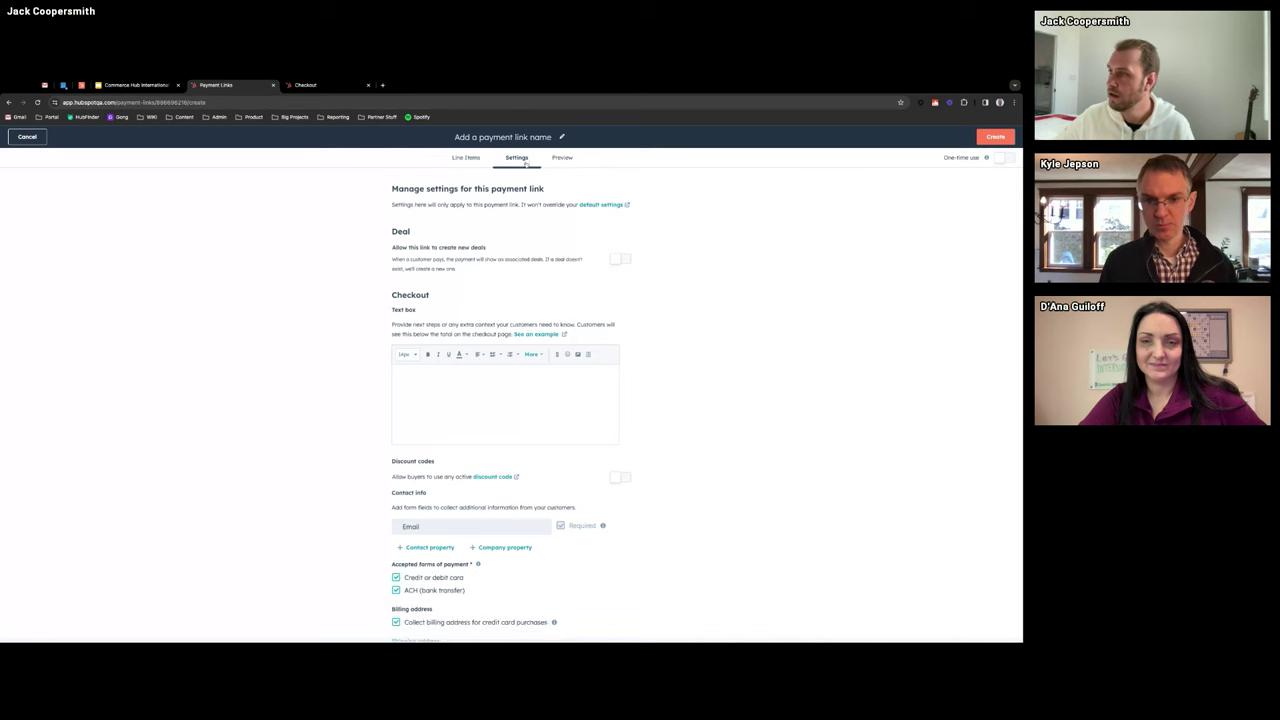
- Turn on discount codes for the payment link's checkout
{"action": "scroll", "coordinate": [236, 412], "scroll_direction": "down", "scroll_amount": 2}
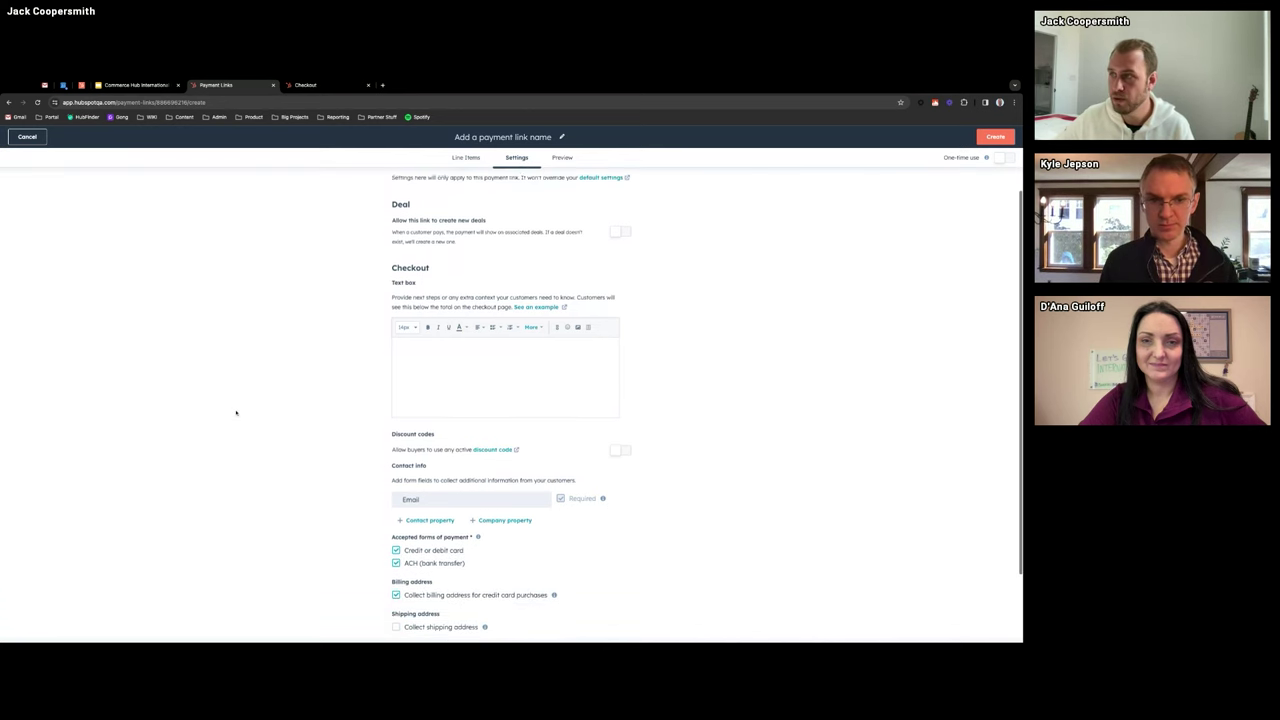
{"action": "left_click", "coordinate": [467, 347]}
{"action": "type", "text": "wqfsfsewrf"}
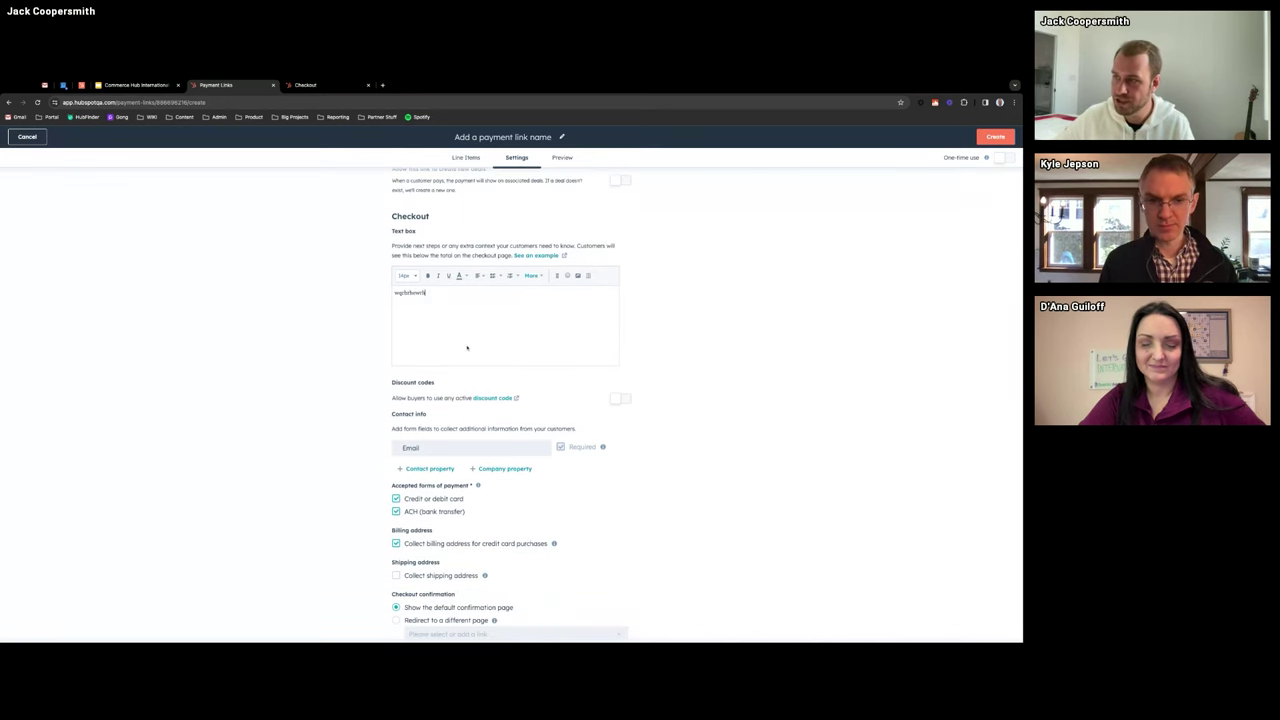
{"action": "scroll", "coordinate": [396, 349], "scroll_direction": "down", "scroll_amount": 1}
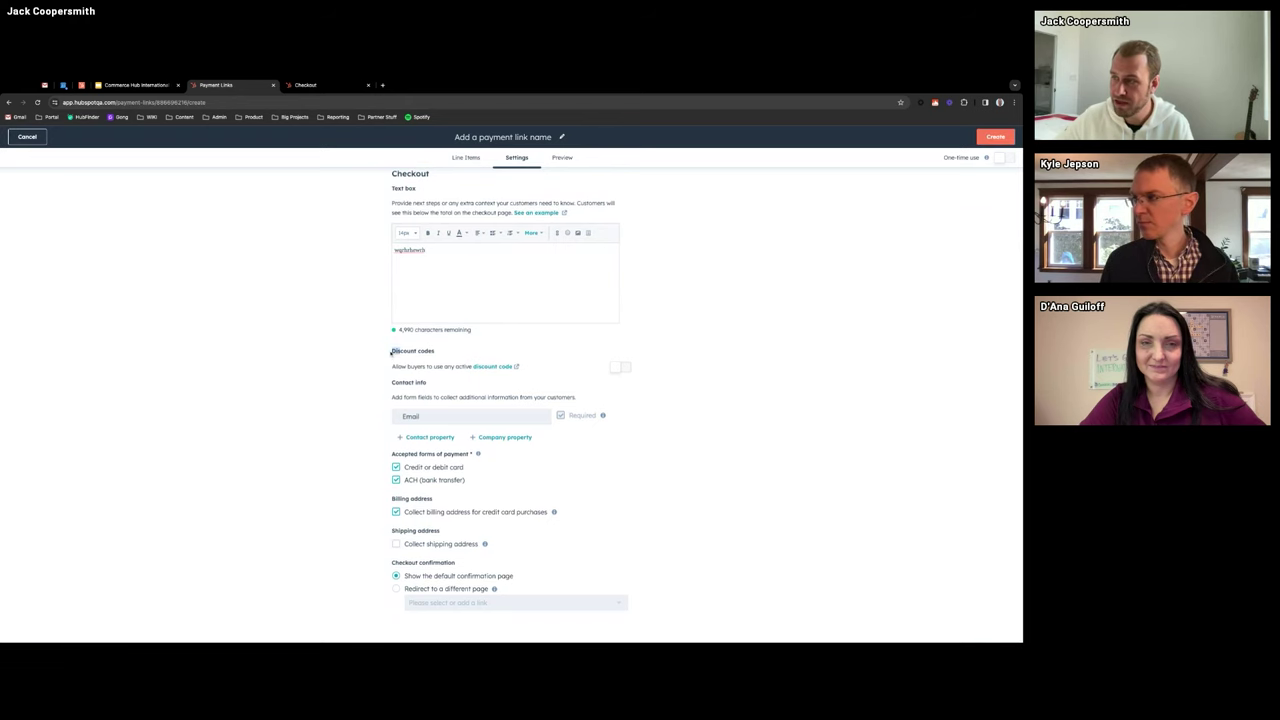
{"action": "left_click_drag", "start_coordinate": [393, 349], "coordinate": [515, 367]}
{"action": "left_click", "coordinate": [617, 367]}
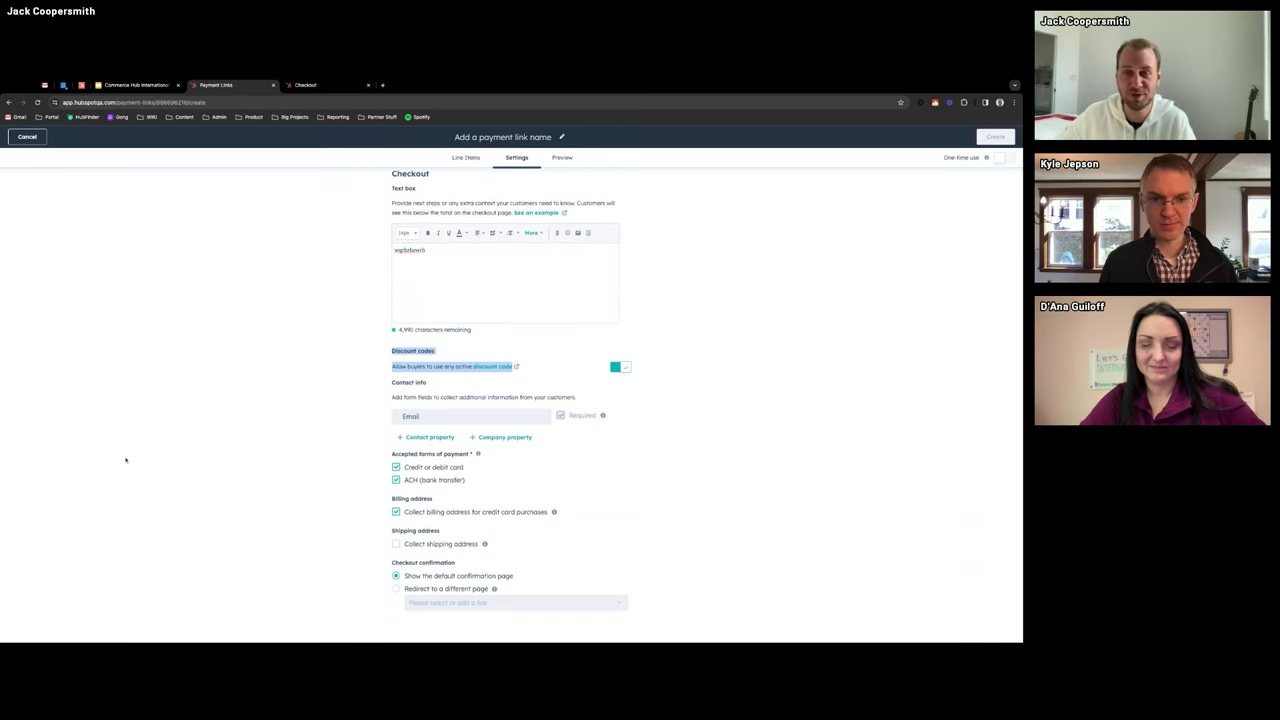
{"action": "left_click", "coordinate": [146, 432]}
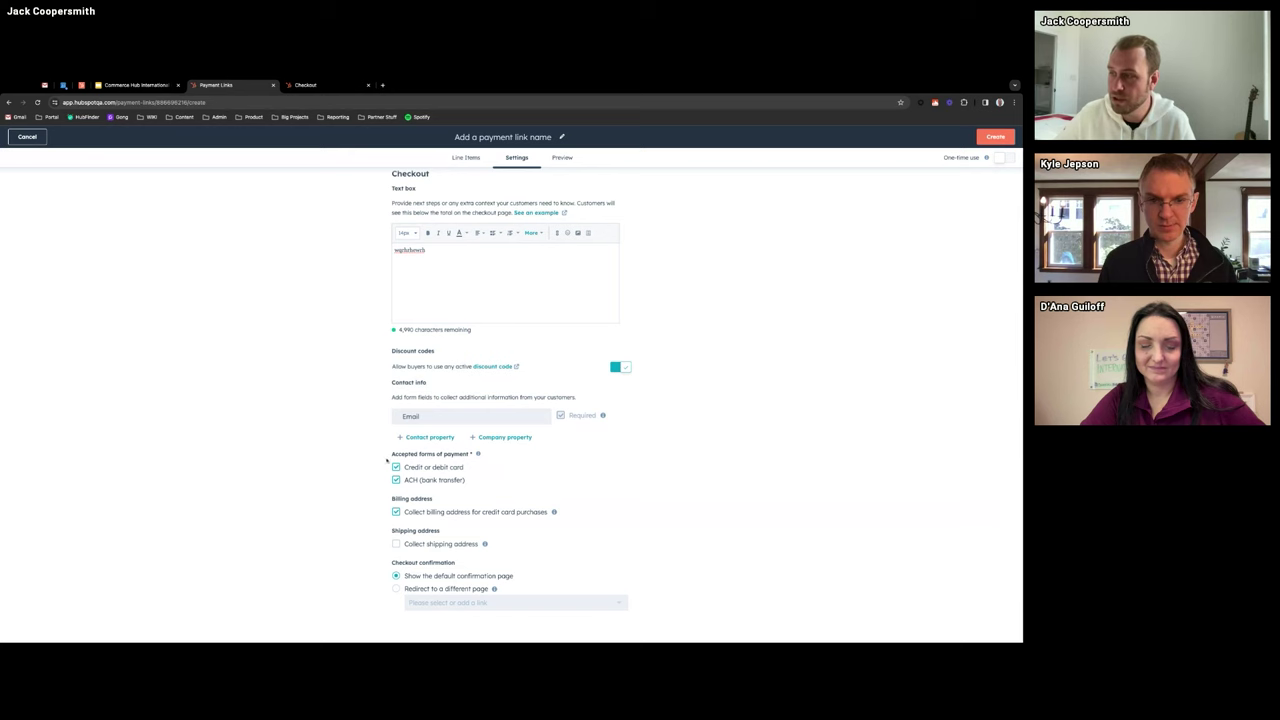
- Add a Job title contact field and redirect customers to a different page after checkout
{"action": "left_click", "coordinate": [430, 437]}
{"action": "left_click", "coordinate": [431, 458]}
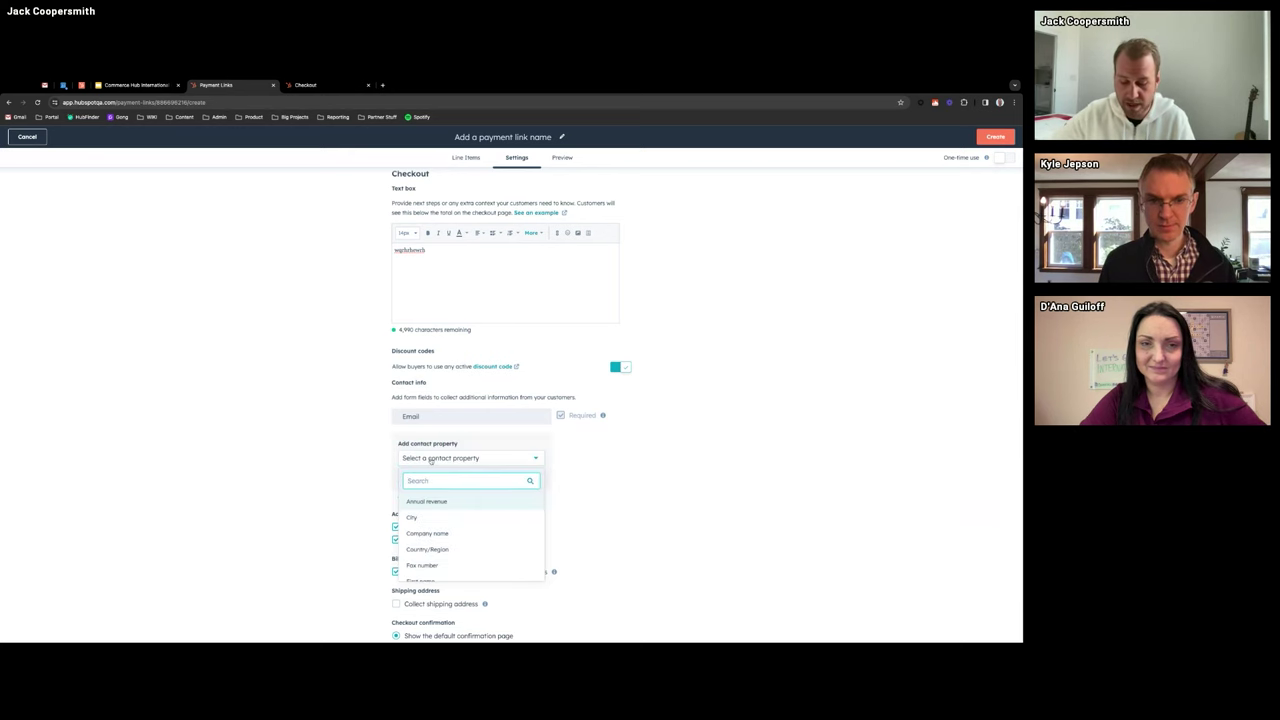
{"action": "type", "text": "job tit"}
{"action": "key", "text": "Return"}
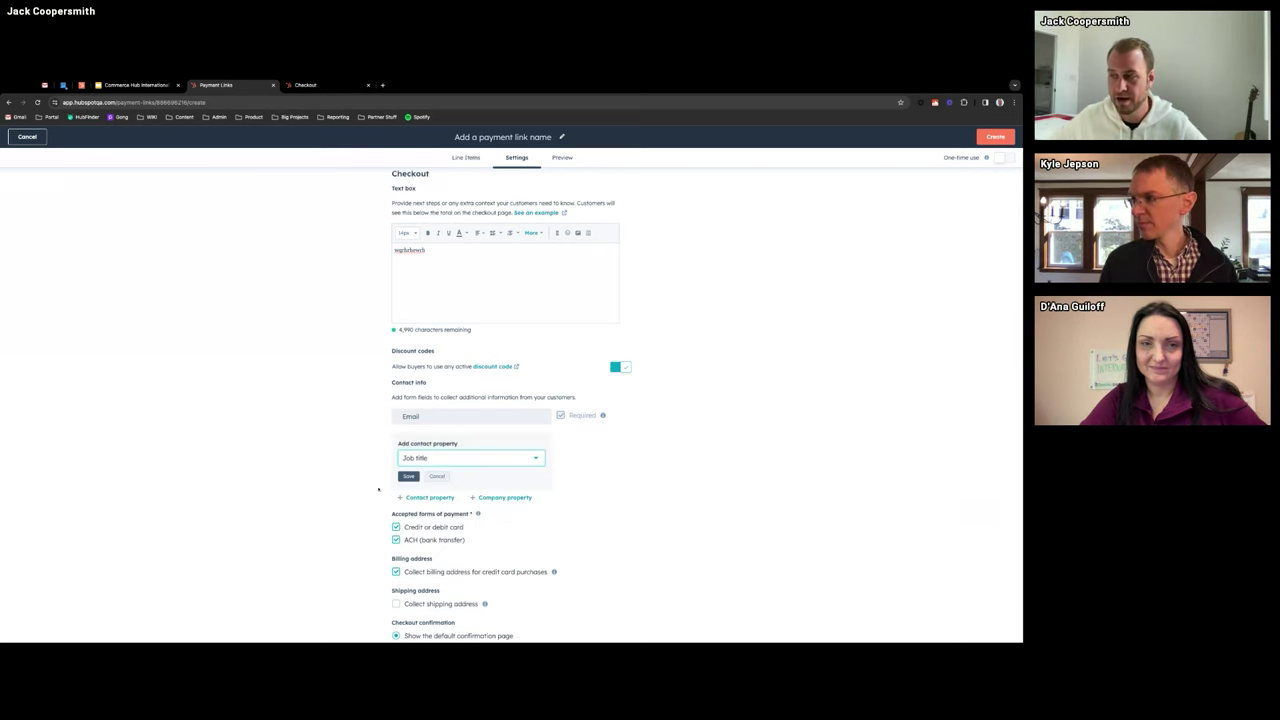
{"action": "left_click", "coordinate": [409, 476]}
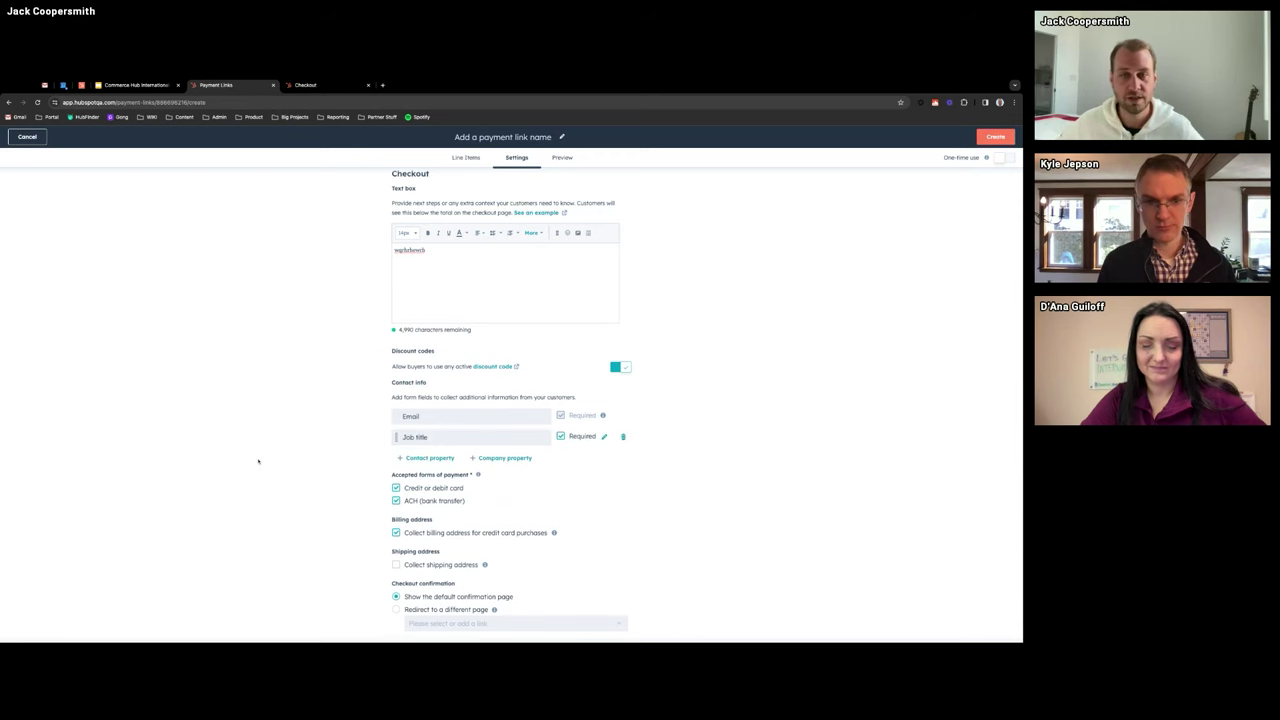
{"action": "scroll", "coordinate": [258, 461], "scroll_direction": "down", "scroll_amount": 1}
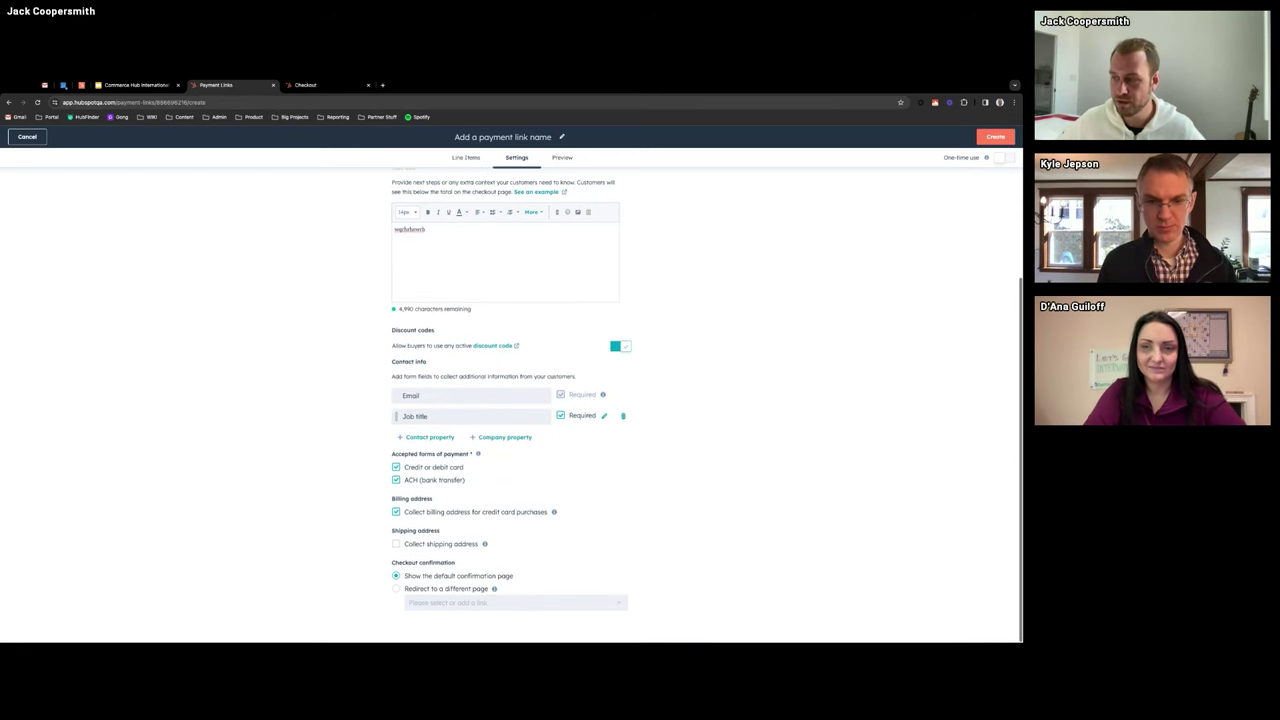
{"action": "left_click", "coordinate": [429, 590]}
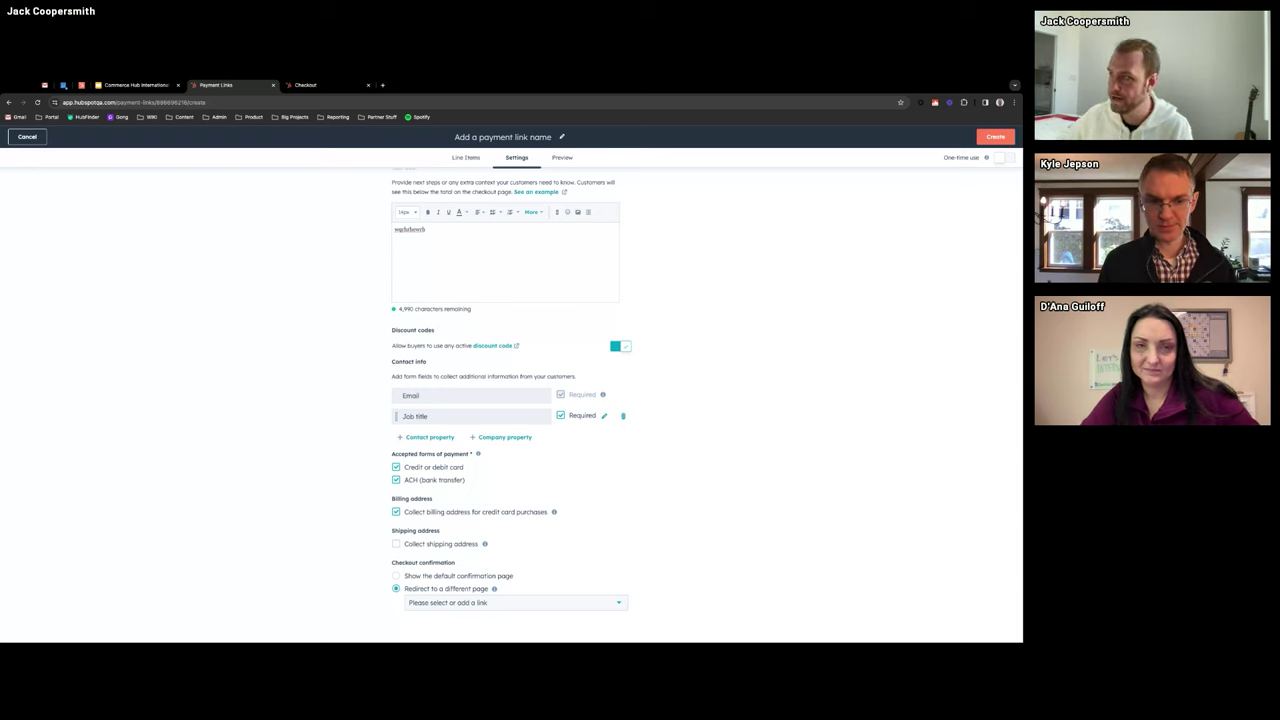
{"action": "left_click", "coordinate": [562, 157]}
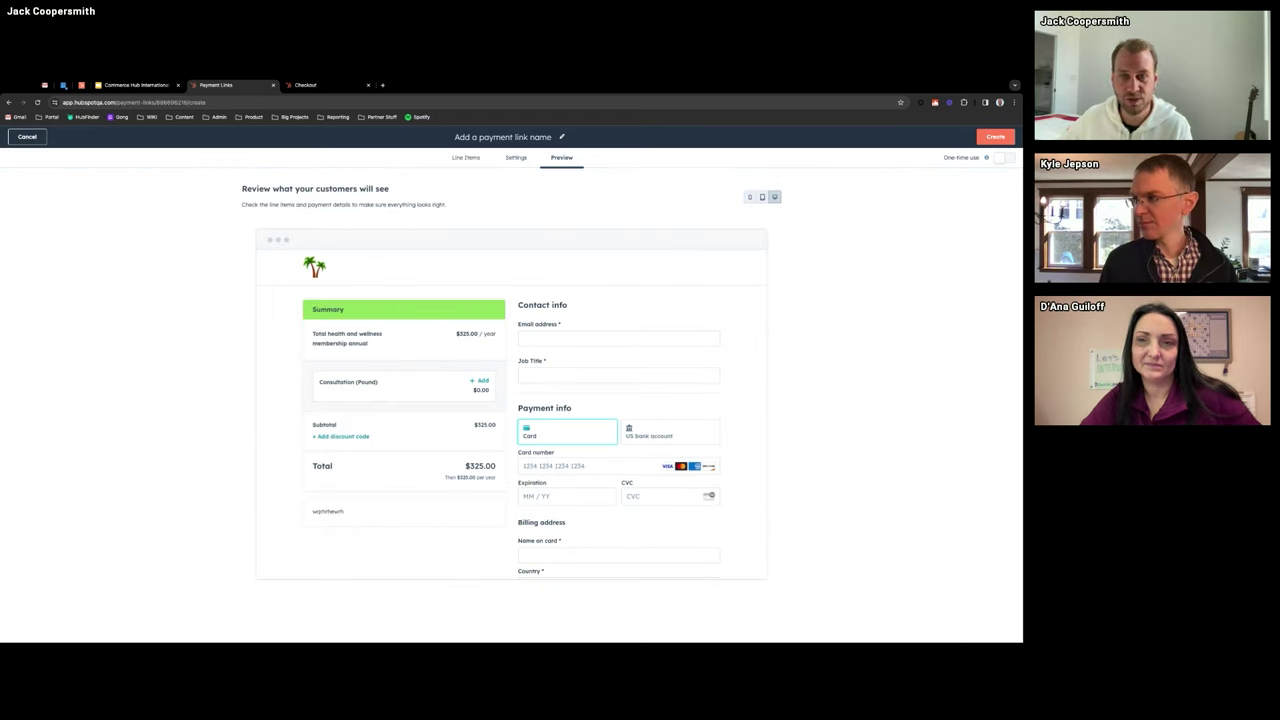
- Add and remove the optional Consultation twice in the preview, then cancel the draft link
{"action": "left_click", "coordinate": [477, 381]}
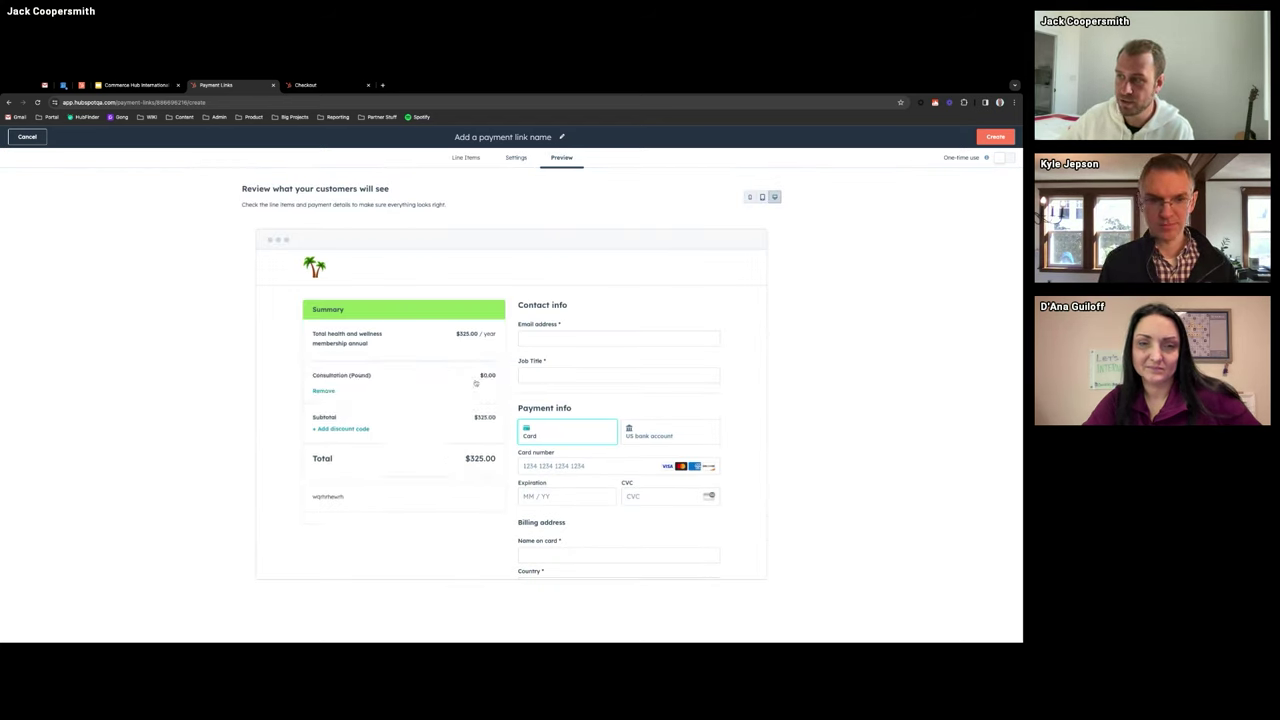
{"action": "left_click", "coordinate": [322, 391]}
{"action": "left_click", "coordinate": [478, 381]}
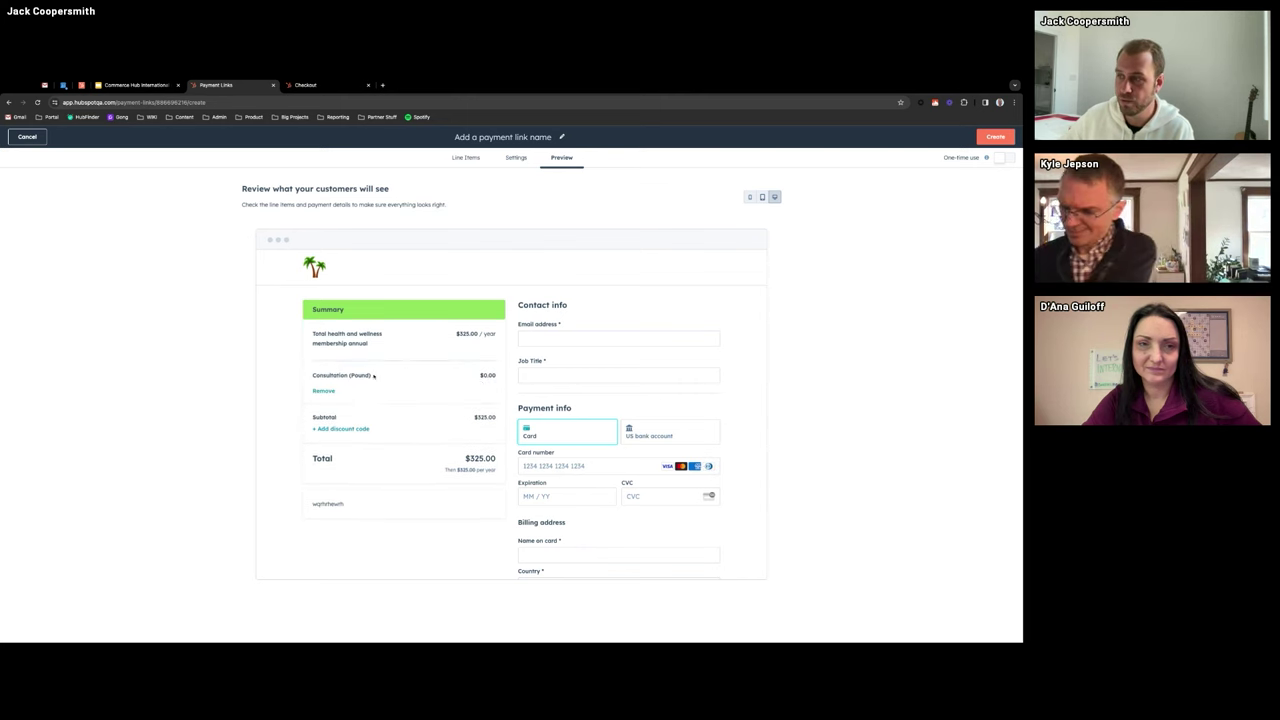
{"action": "left_click", "coordinate": [328, 391]}
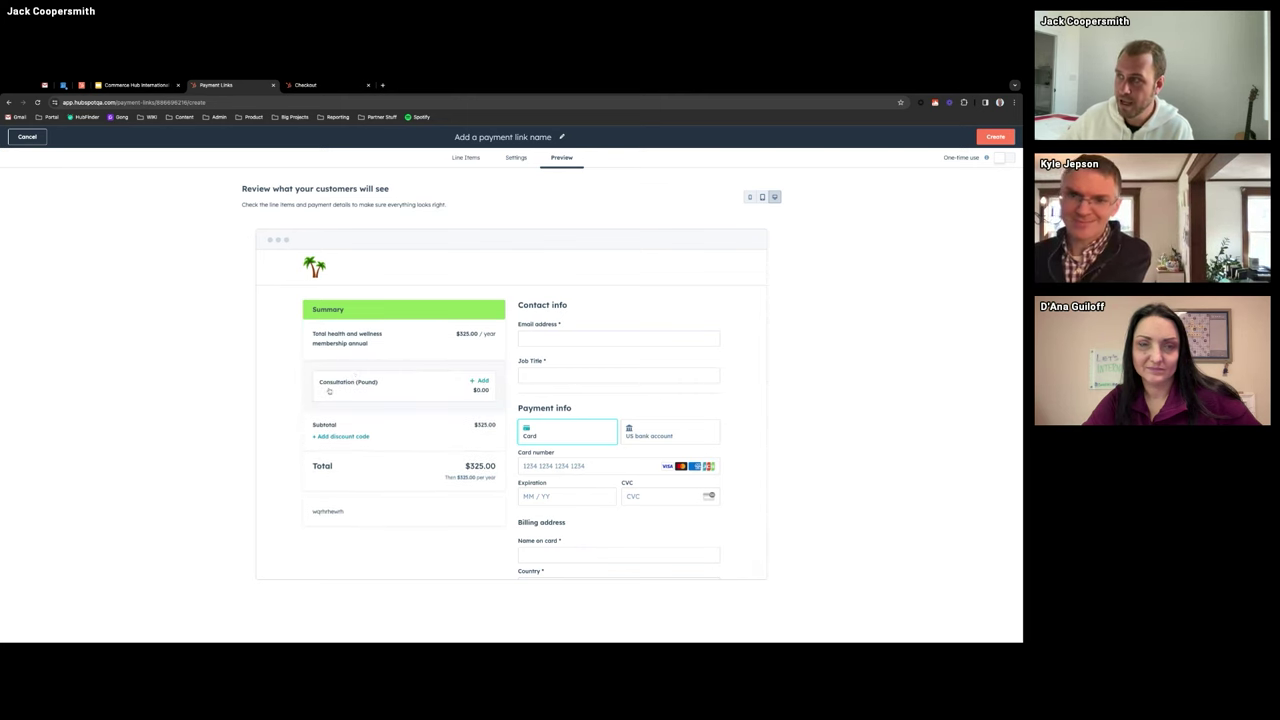
{"action": "left_click", "coordinate": [28, 136]}
{"action": "mouse_move", "coordinate": [239, 262]}
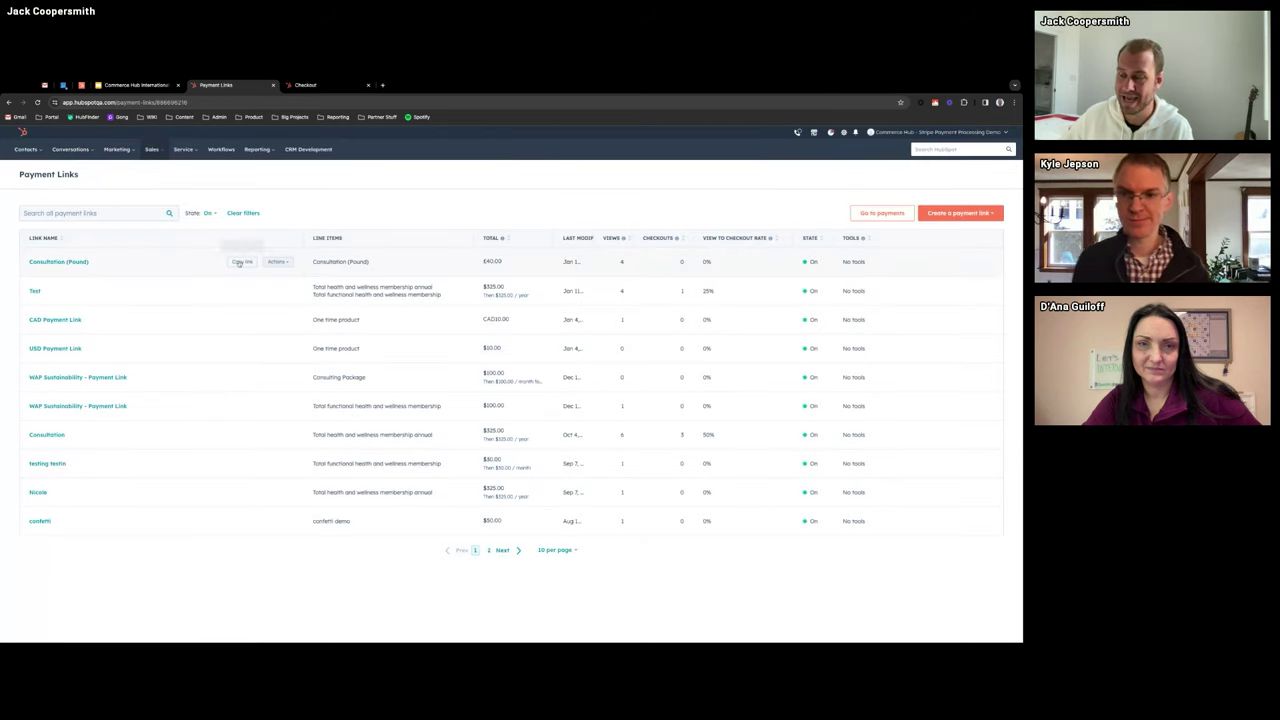
- Open and dismiss the Consultation (Pound) link's actions, then go to Sales > Meetings
{"action": "left_click", "coordinate": [277, 261]}
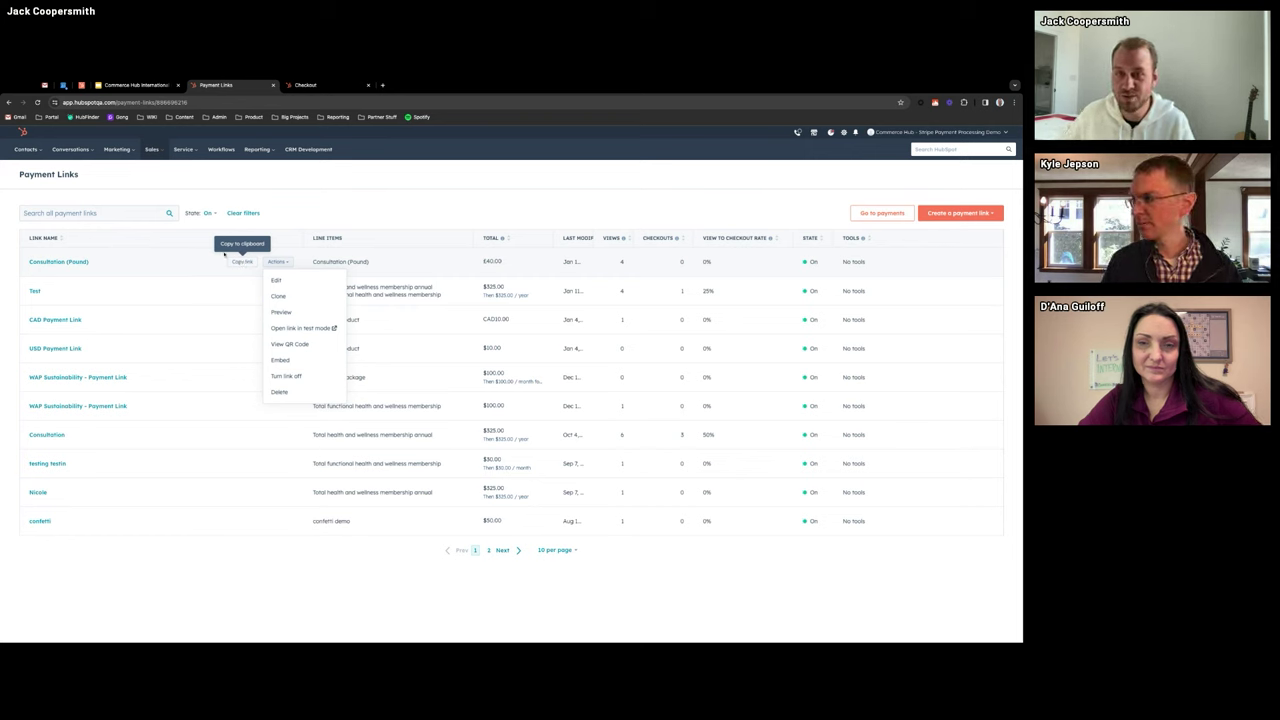
{"action": "left_click", "coordinate": [188, 183]}
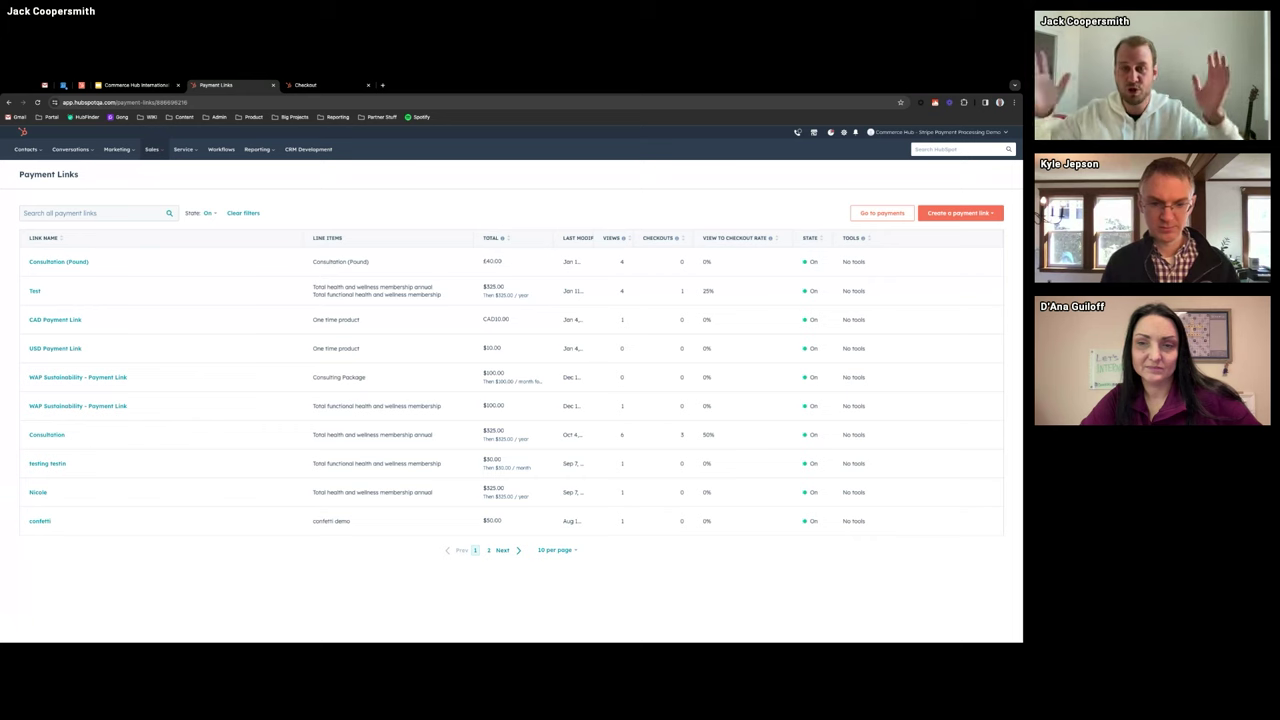
{"action": "left_click", "coordinate": [150, 149]}
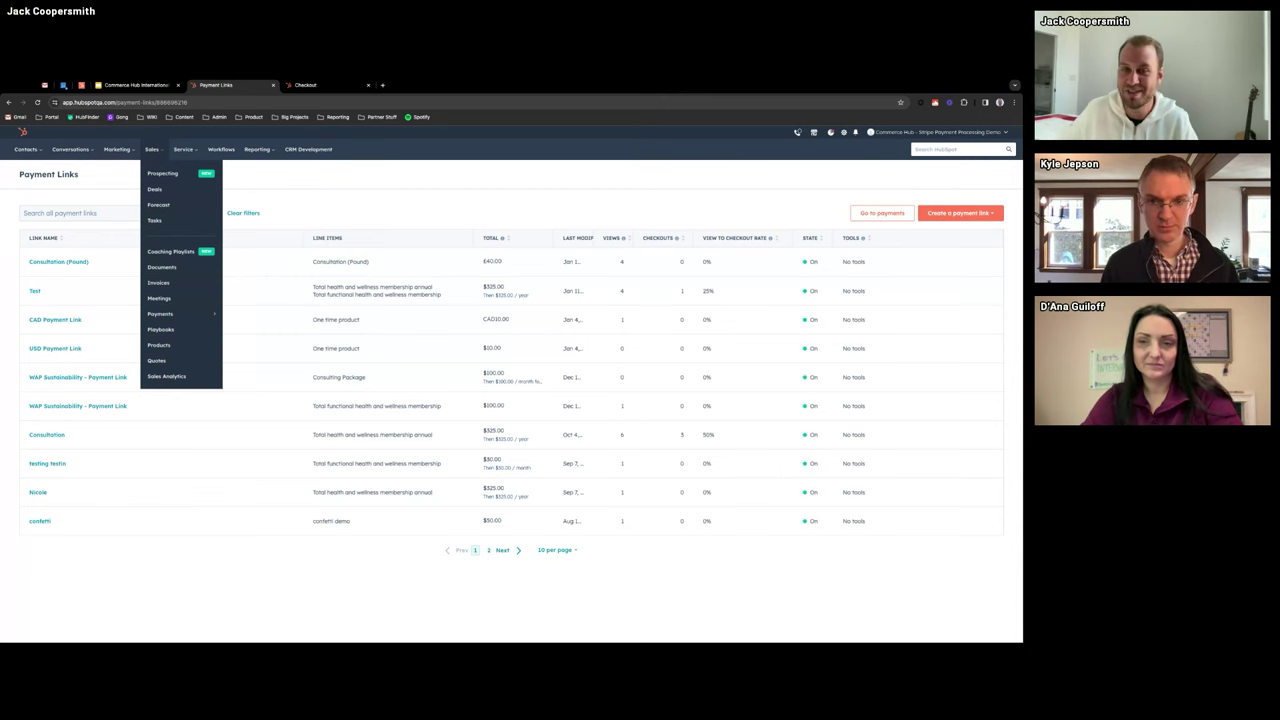
{"action": "mouse_move", "coordinate": [191, 322]}
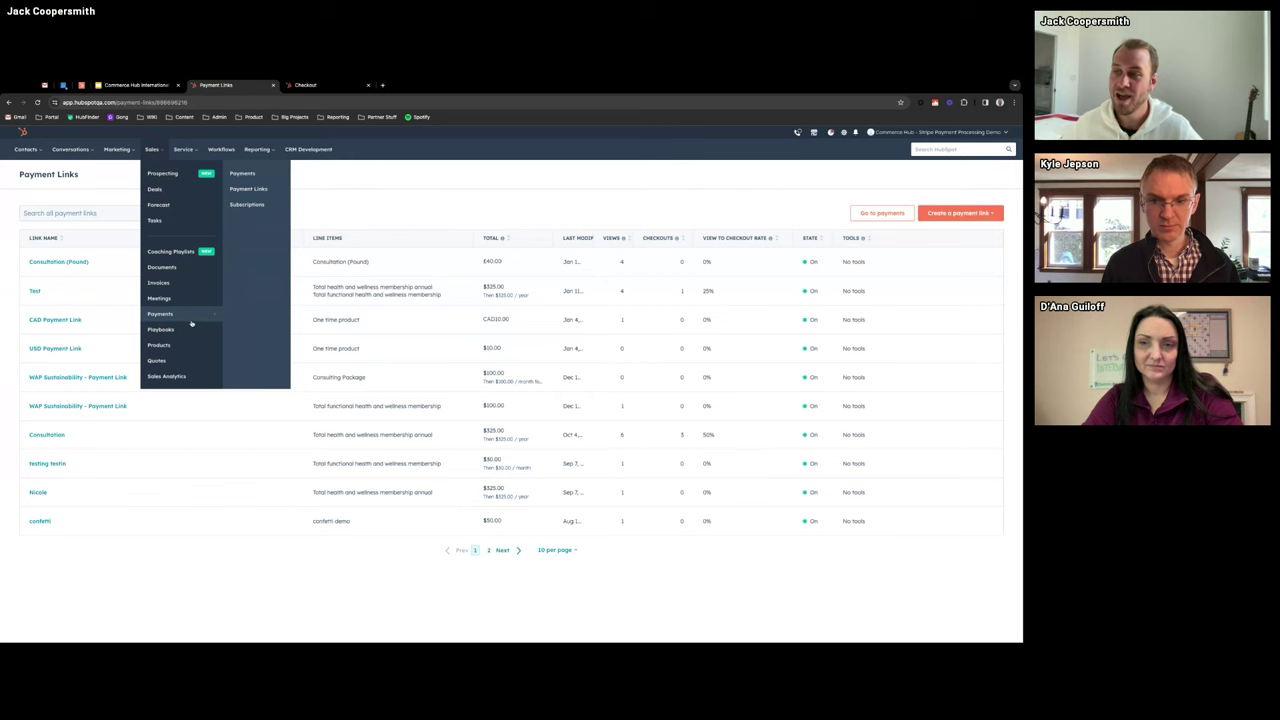
{"action": "left_click", "coordinate": [176, 299]}
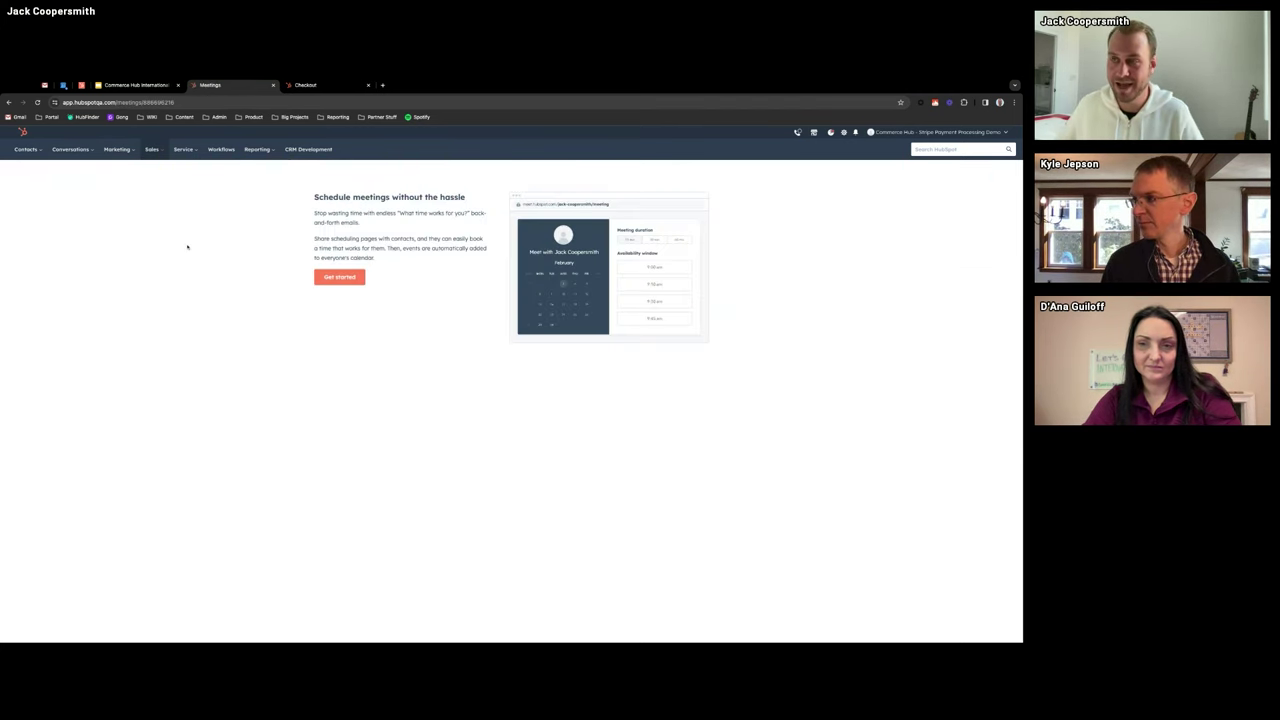
- In a new tab, go to the portal's Meetings list and copy the paid meeting's link
{"action": "key", "text": "ctrl+t"}
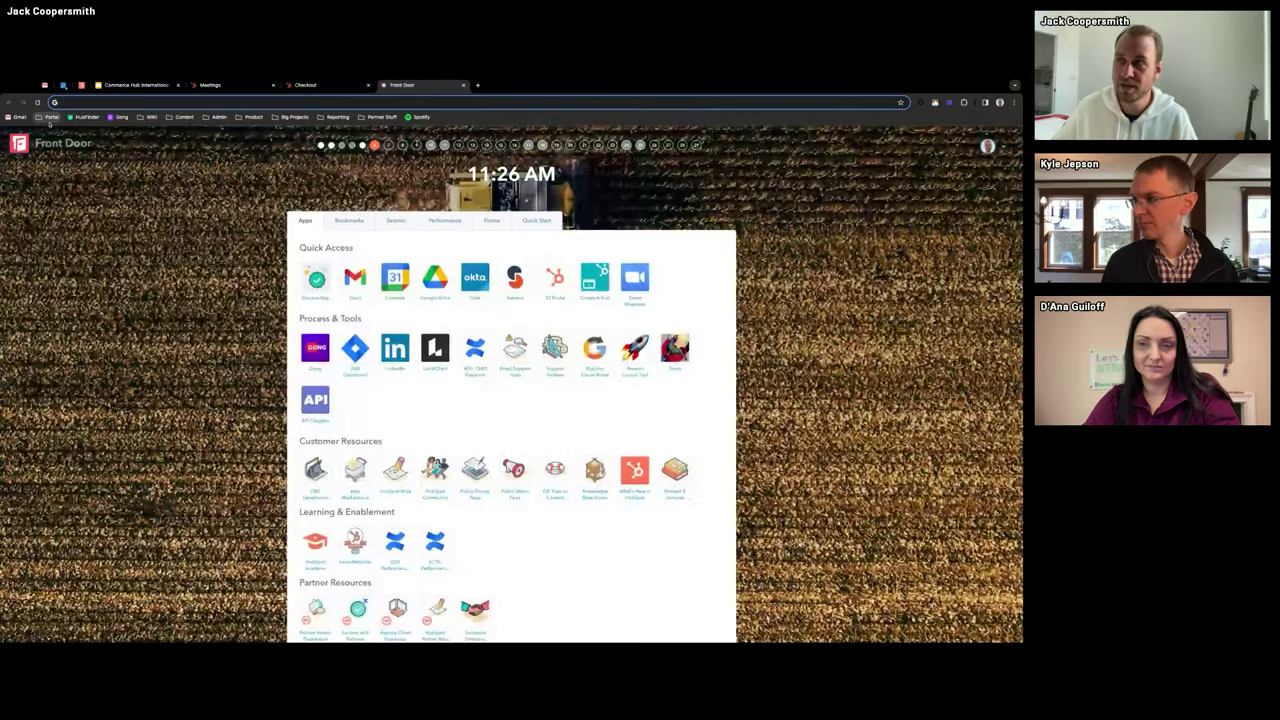
{"action": "left_click", "coordinate": [50, 118]}
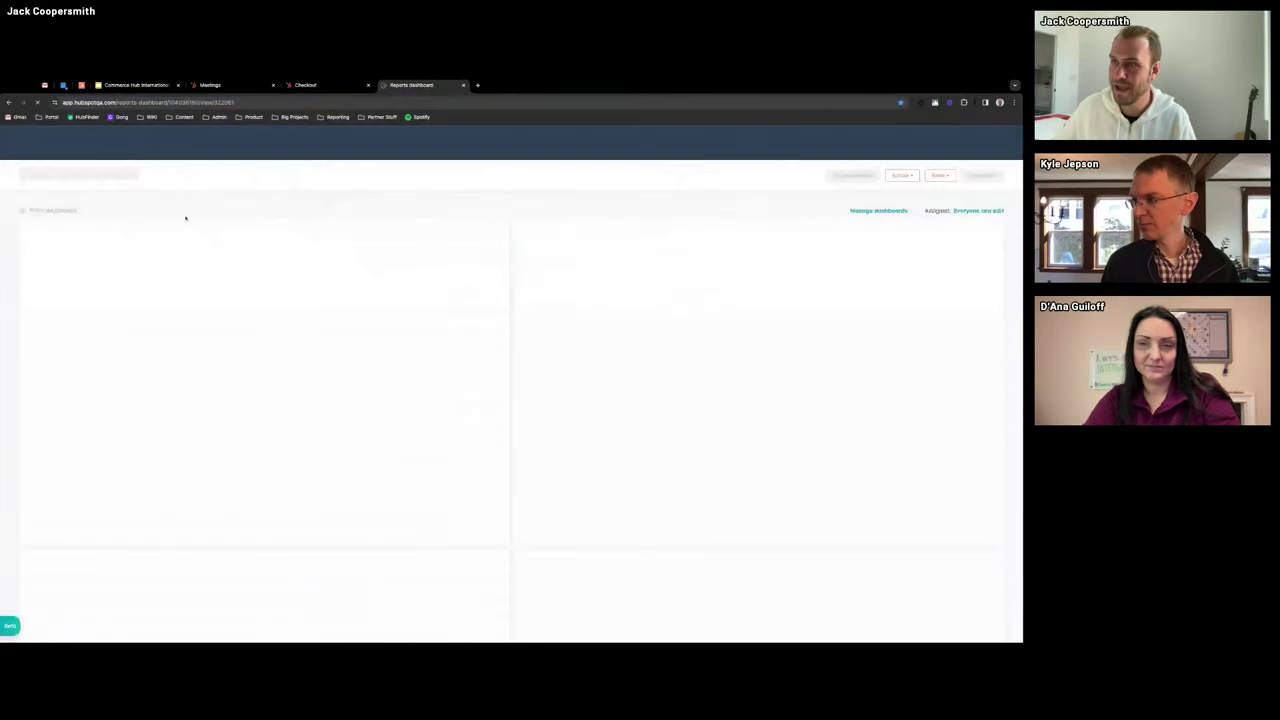
{"action": "left_click", "coordinate": [152, 150]}
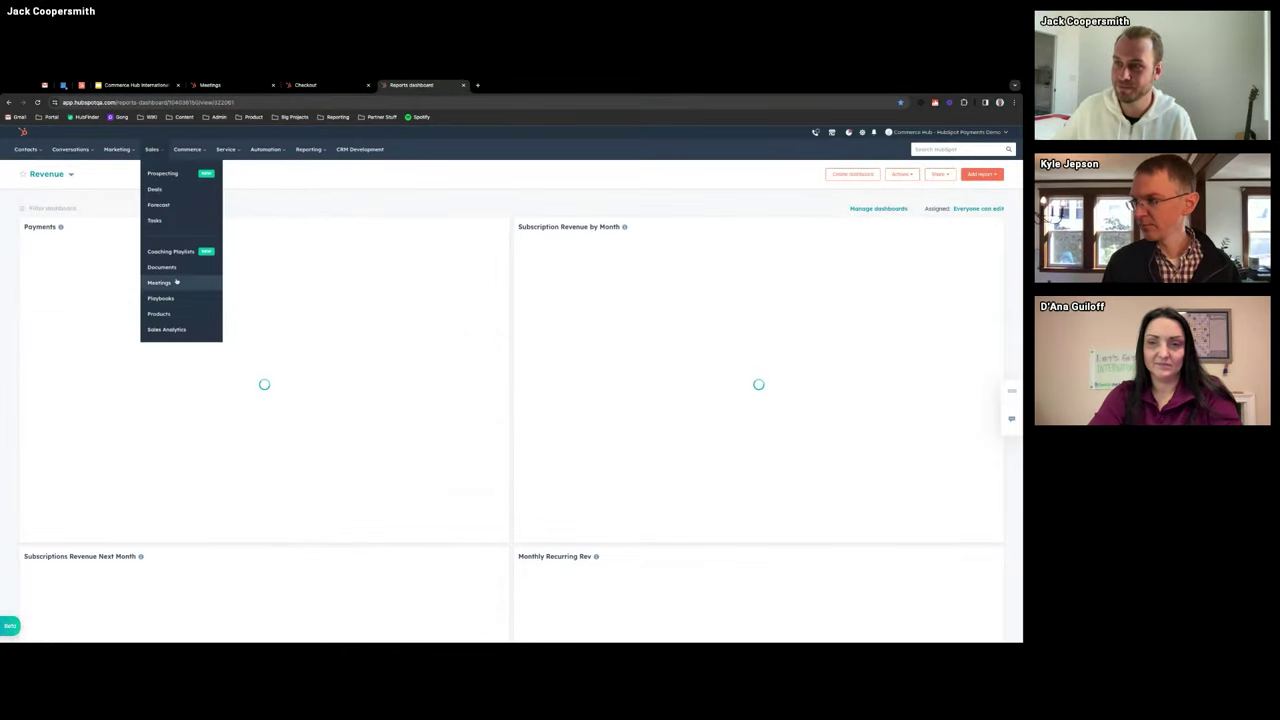
{"action": "left_click", "coordinate": [175, 281]}
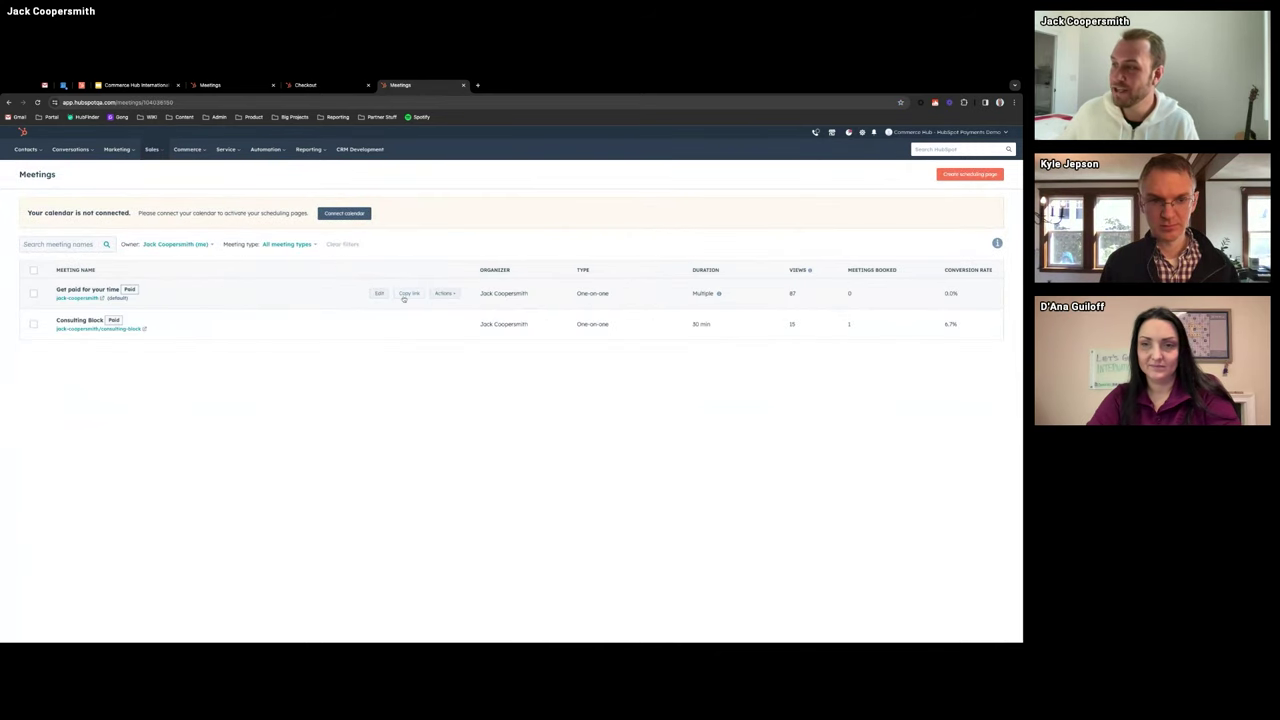
{"action": "left_click", "coordinate": [406, 291]}
- Load the copied link to preview the paid meeting's booking page and highlight its $1,000.00 price
{"action": "key", "text": "ctrl+t"}
{"action": "type", "text": "https://meetings.hubspotqa.com/jack-coopersmith"}
{"action": "key", "text": "Return"}
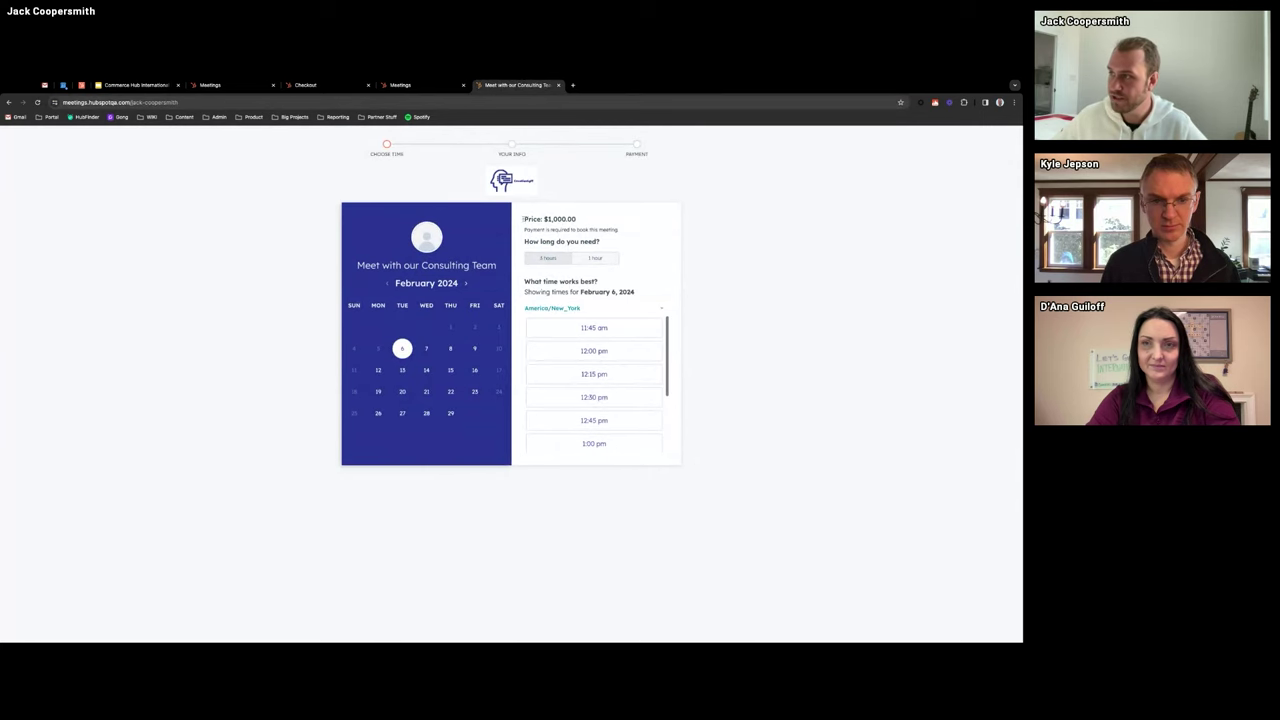
{"action": "triple_click", "coordinate": [523, 218]}
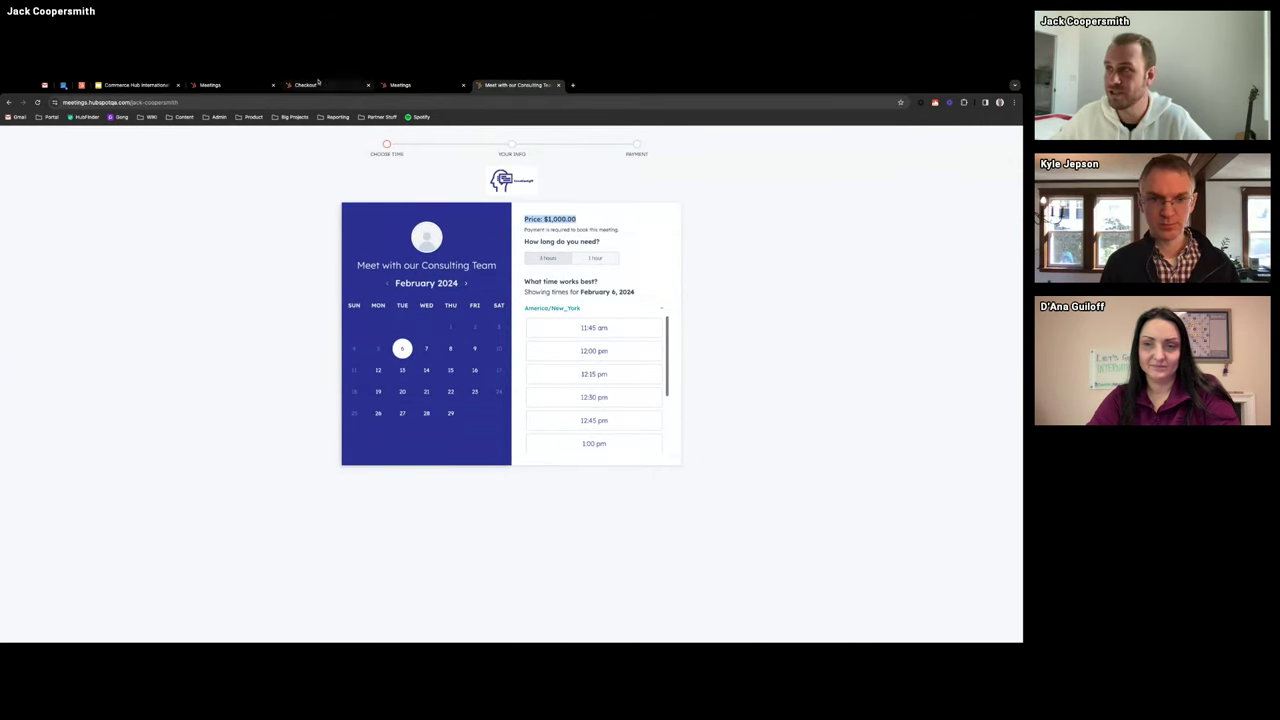
- Close the Checkout, second Meetings and booking page tabs to return to the Meetings page
{"action": "left_click", "coordinate": [368, 85]}
{"action": "left_click", "coordinate": [368, 85]}
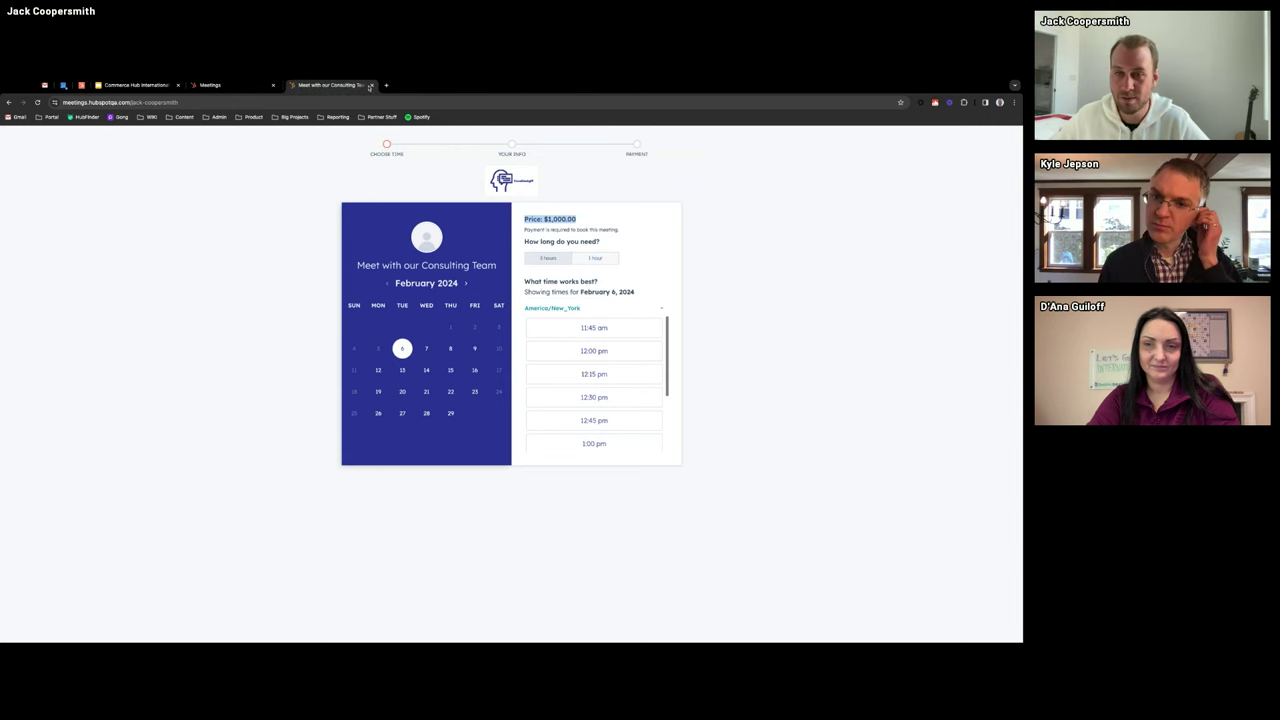
{"action": "left_click", "coordinate": [368, 85]}
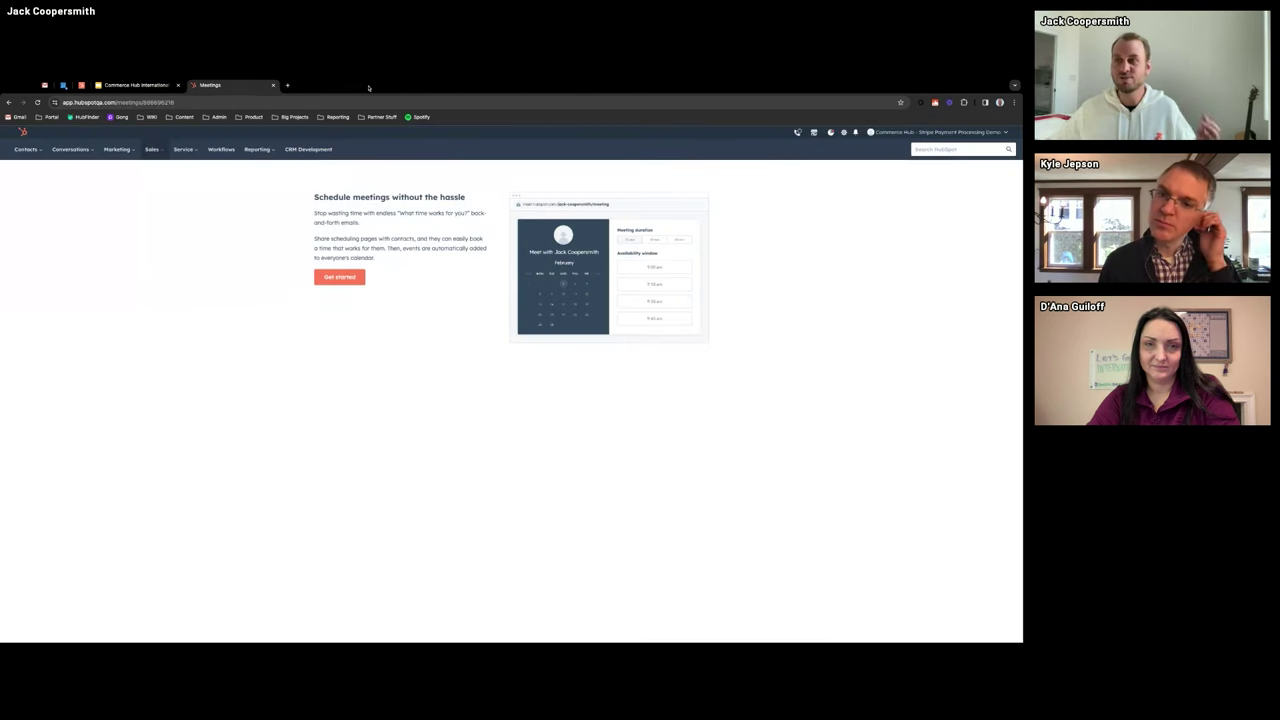
{"action": "left_click", "coordinate": [147, 149]}
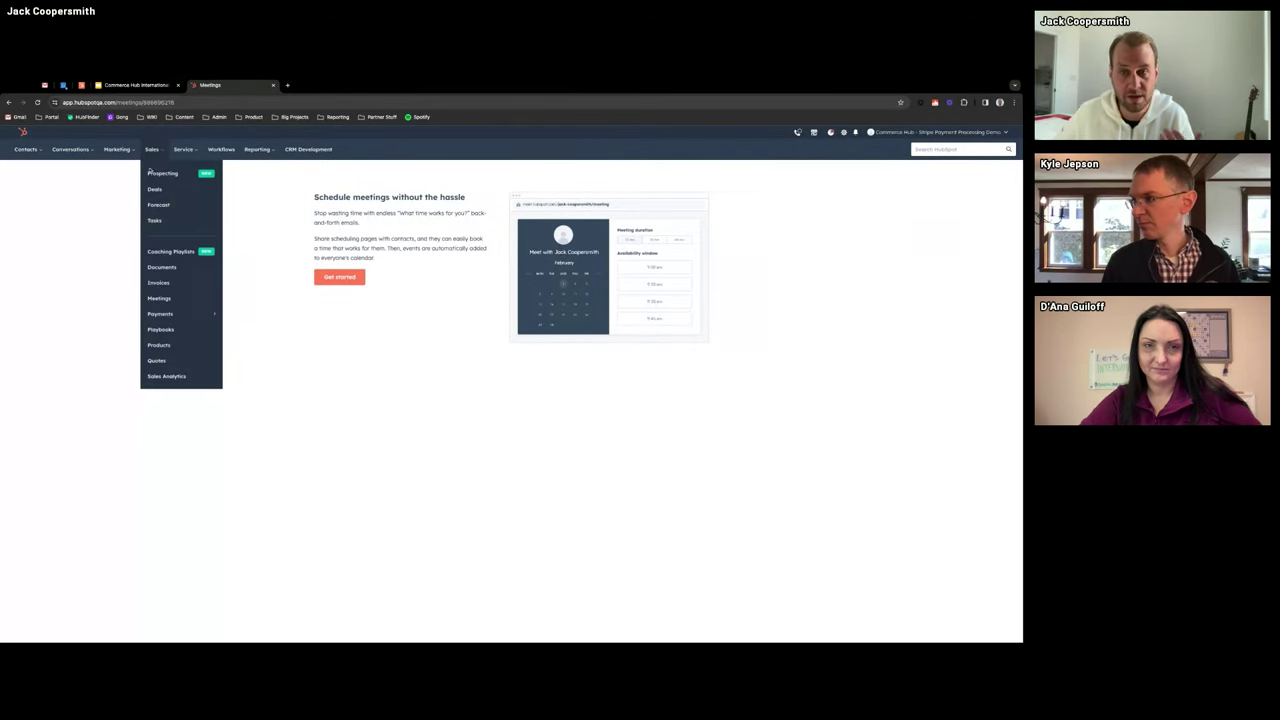
- Stop at the 79-record Invoices list, then move on to the Marketing Forms list
{"action": "left_click", "coordinate": [171, 288]}
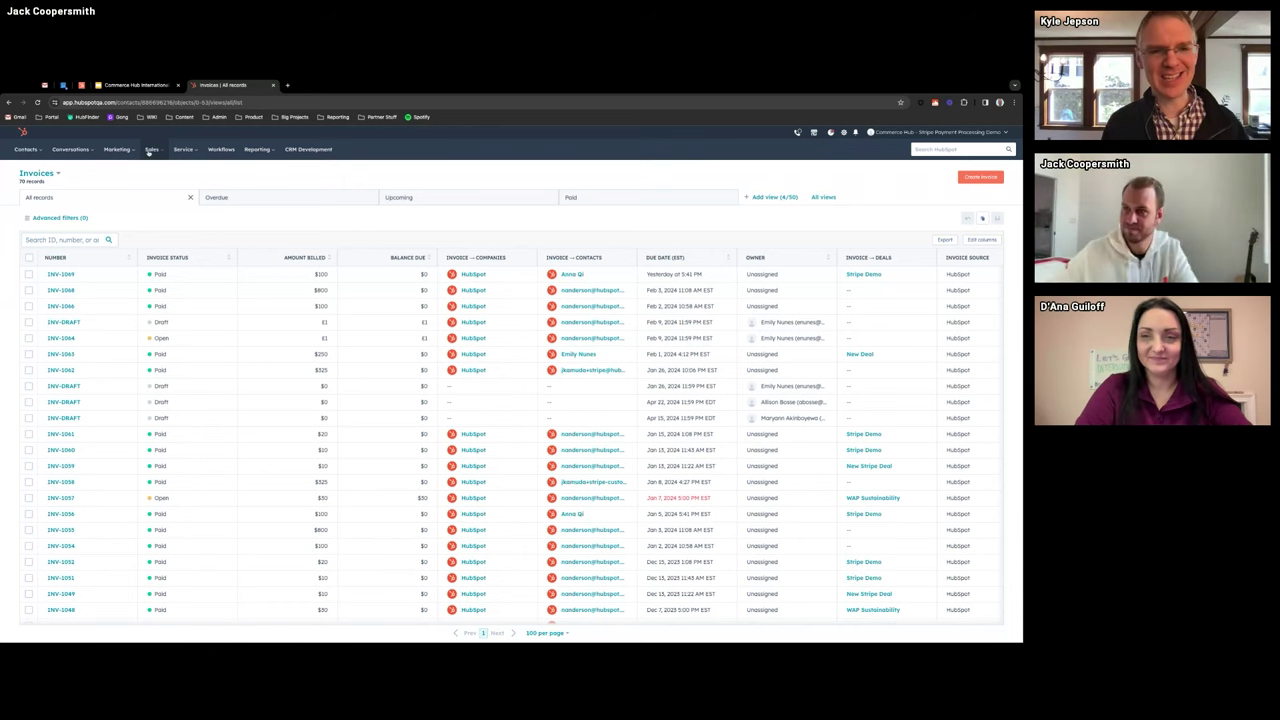
{"action": "left_click", "coordinate": [117, 149]}
{"action": "mouse_move", "coordinate": [140, 287]}
{"action": "left_click", "coordinate": [212, 192]}
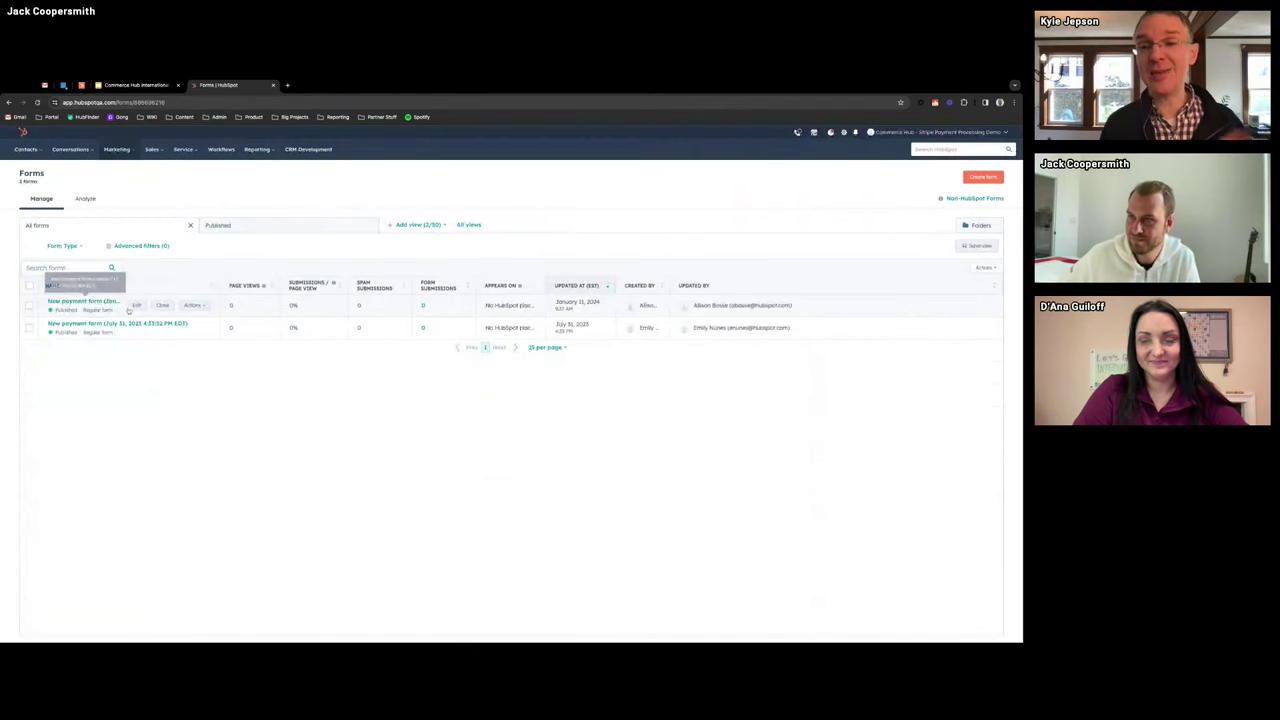
- Review the first payment form's $100 WAP Sustainability payment link and open Payment Links in a new tab
{"action": "left_click", "coordinate": [136, 305]}
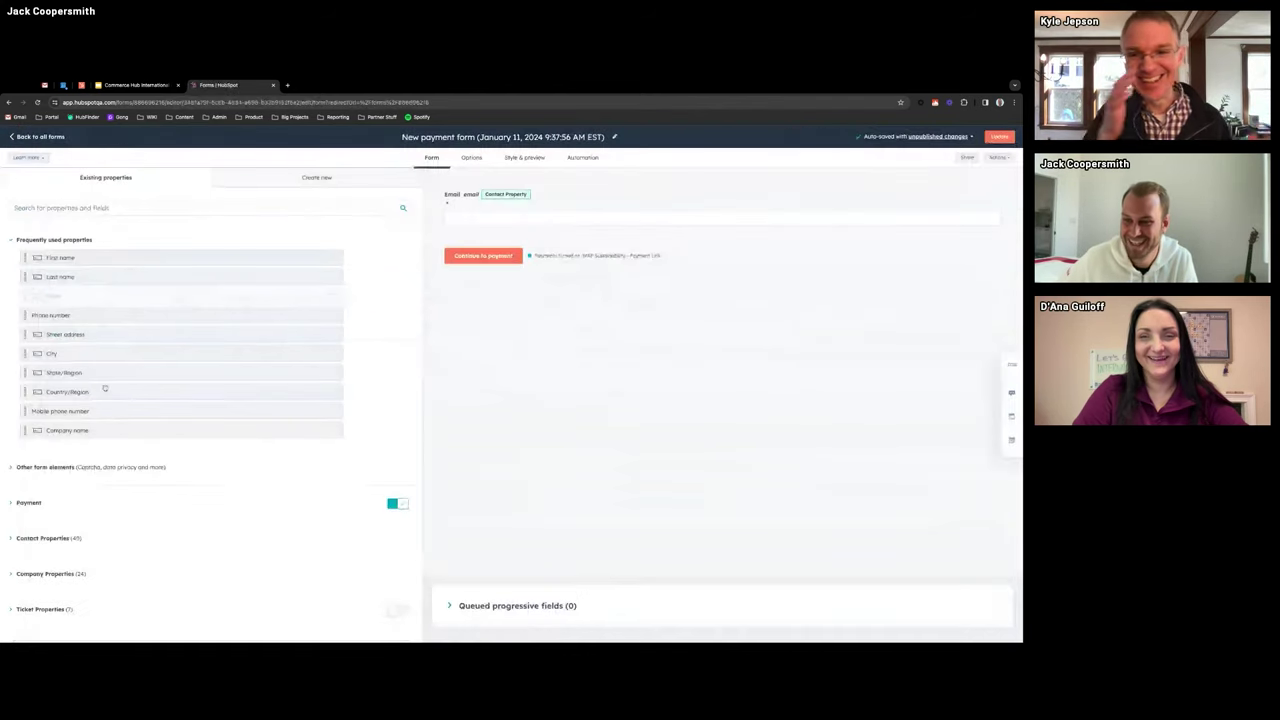
{"action": "left_click", "coordinate": [33, 502]}
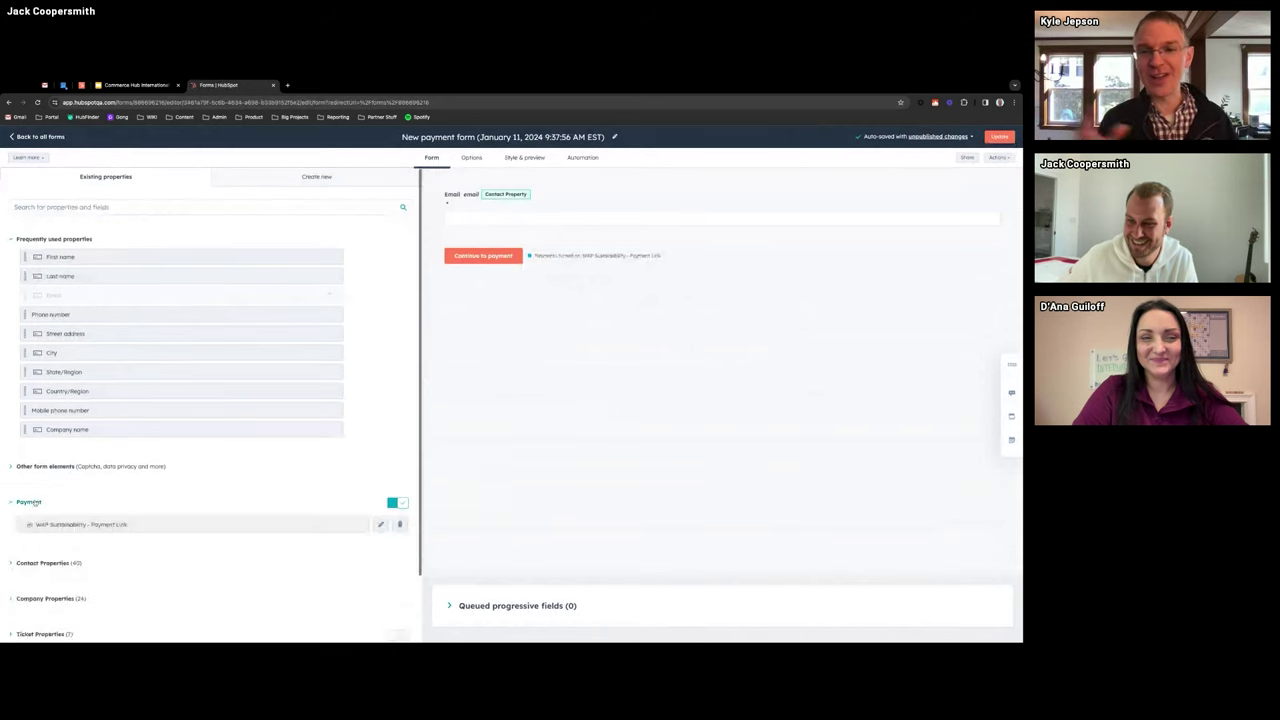
{"action": "left_click", "coordinate": [380, 480]}
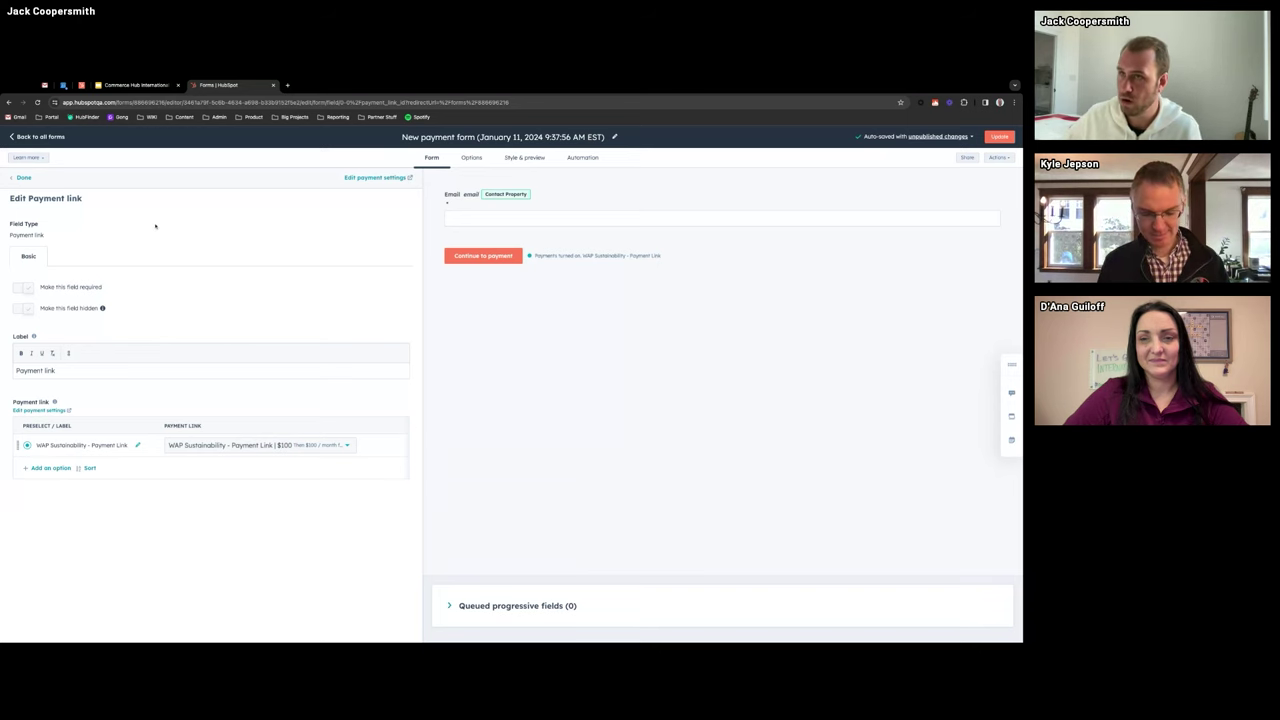
{"action": "left_click", "coordinate": [88, 468]}
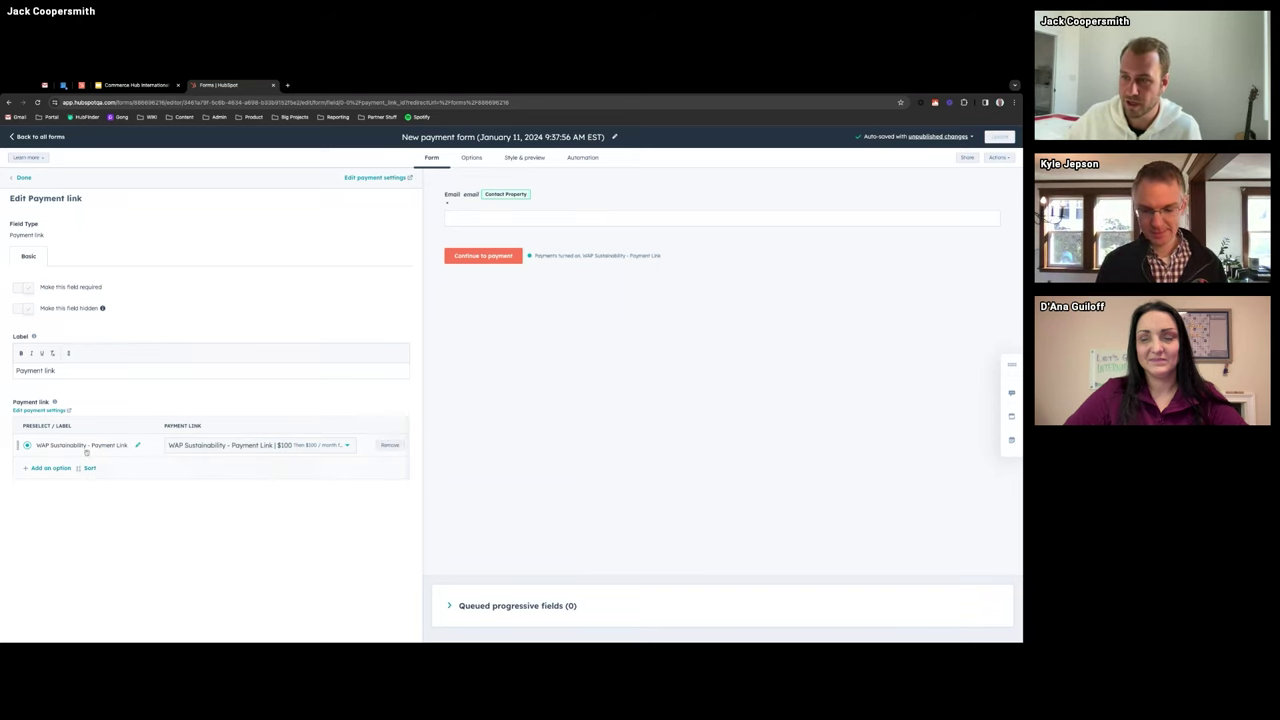
{"action": "left_click", "coordinate": [38, 410]}
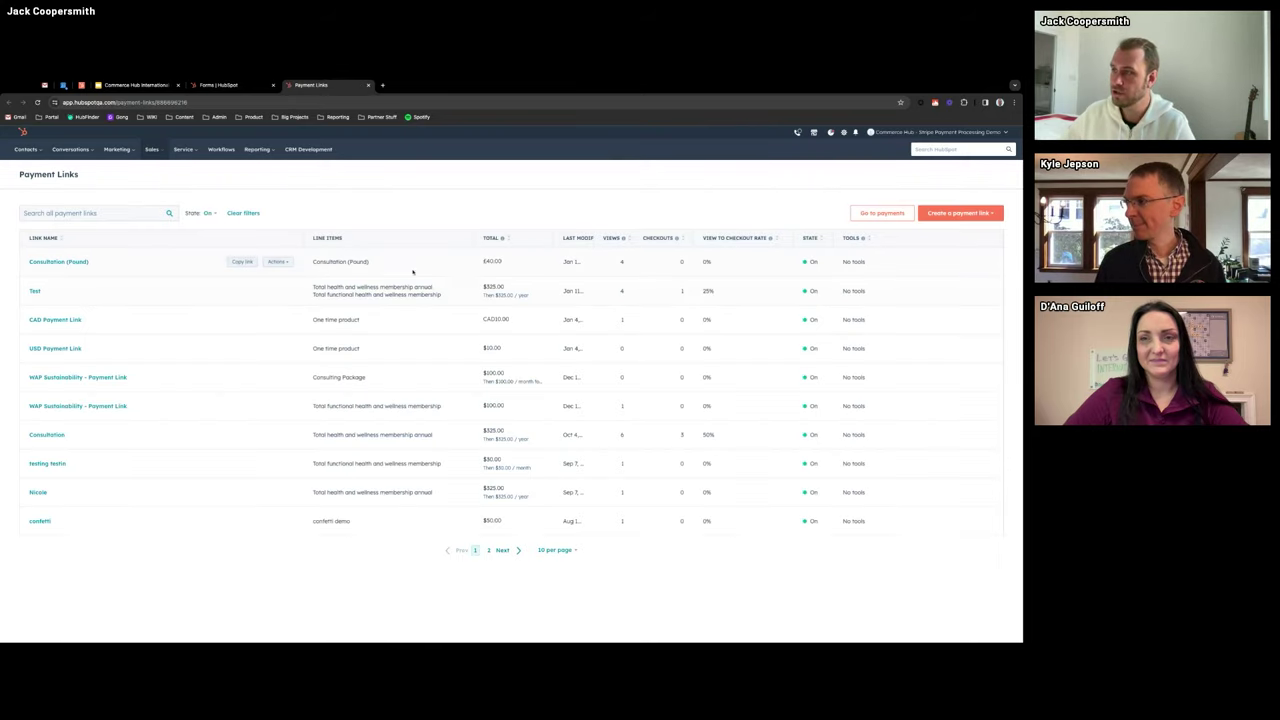
- Open the Consultation (Pound) payment link and review its GBP line items and checkout settings
{"action": "left_click", "coordinate": [50, 262]}
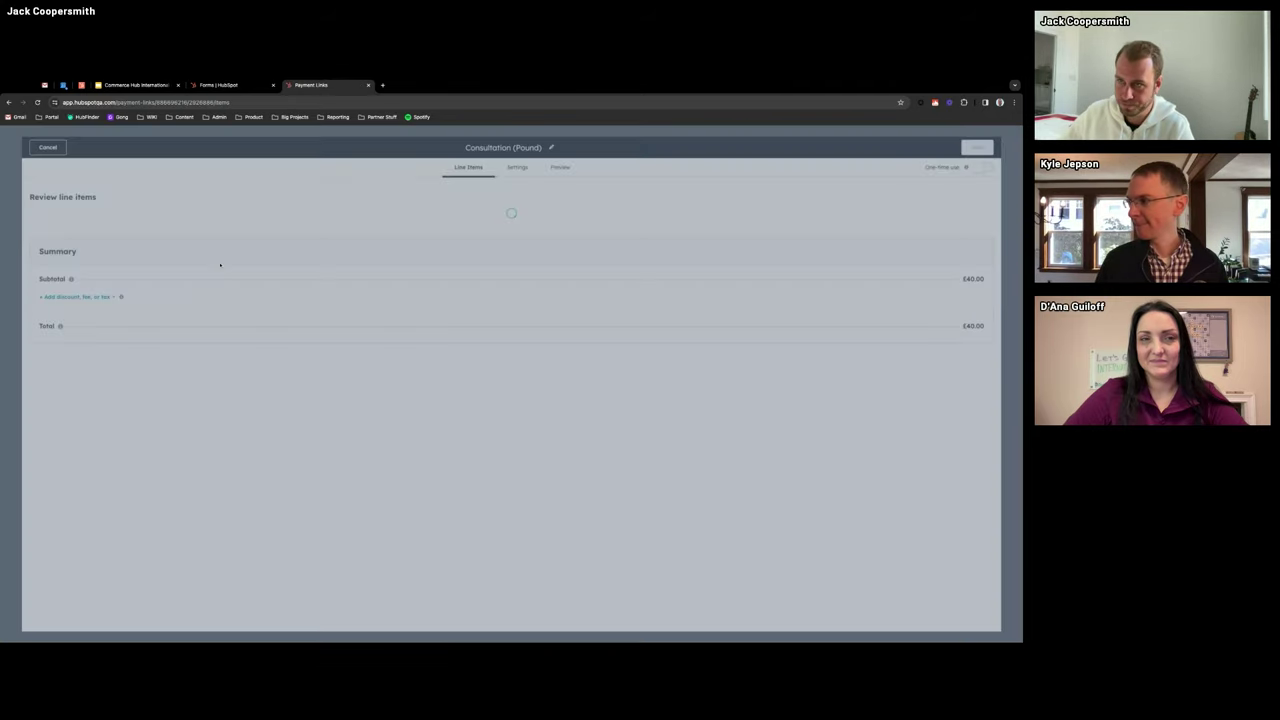
{"action": "left_click", "coordinate": [466, 158]}
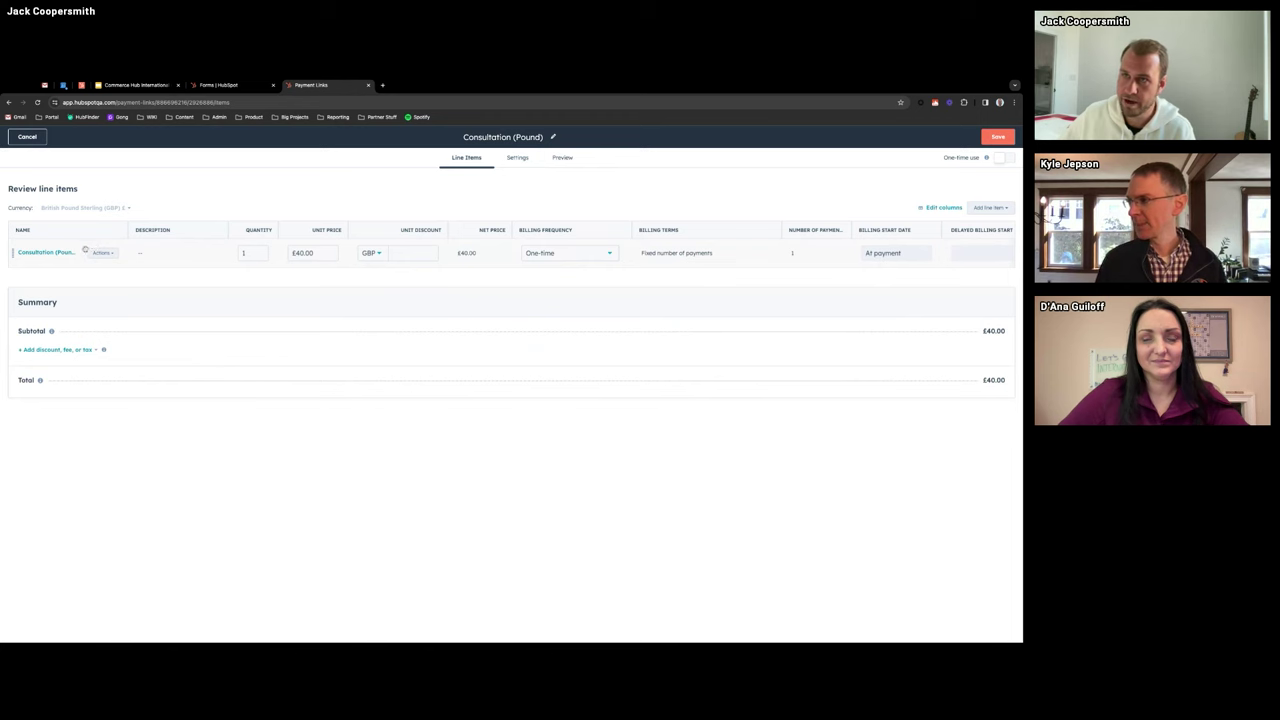
{"action": "mouse_move", "coordinate": [86, 209]}
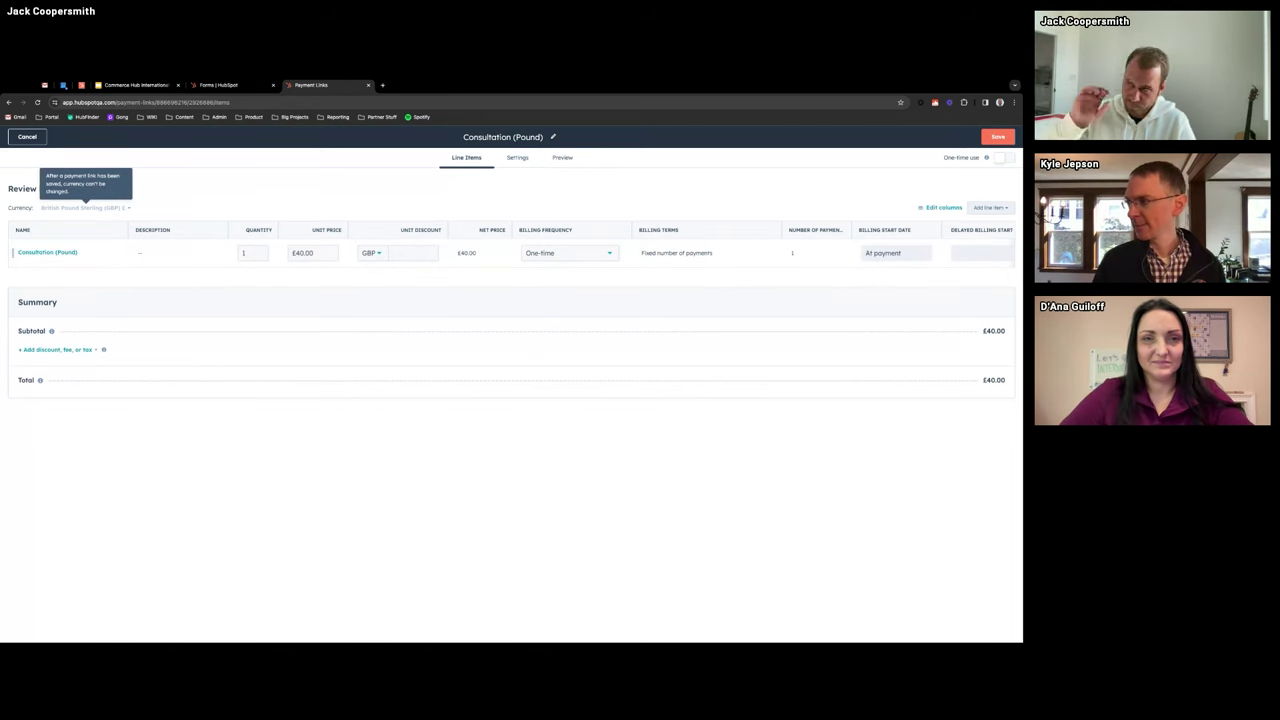
{"action": "left_click", "coordinate": [514, 160]}
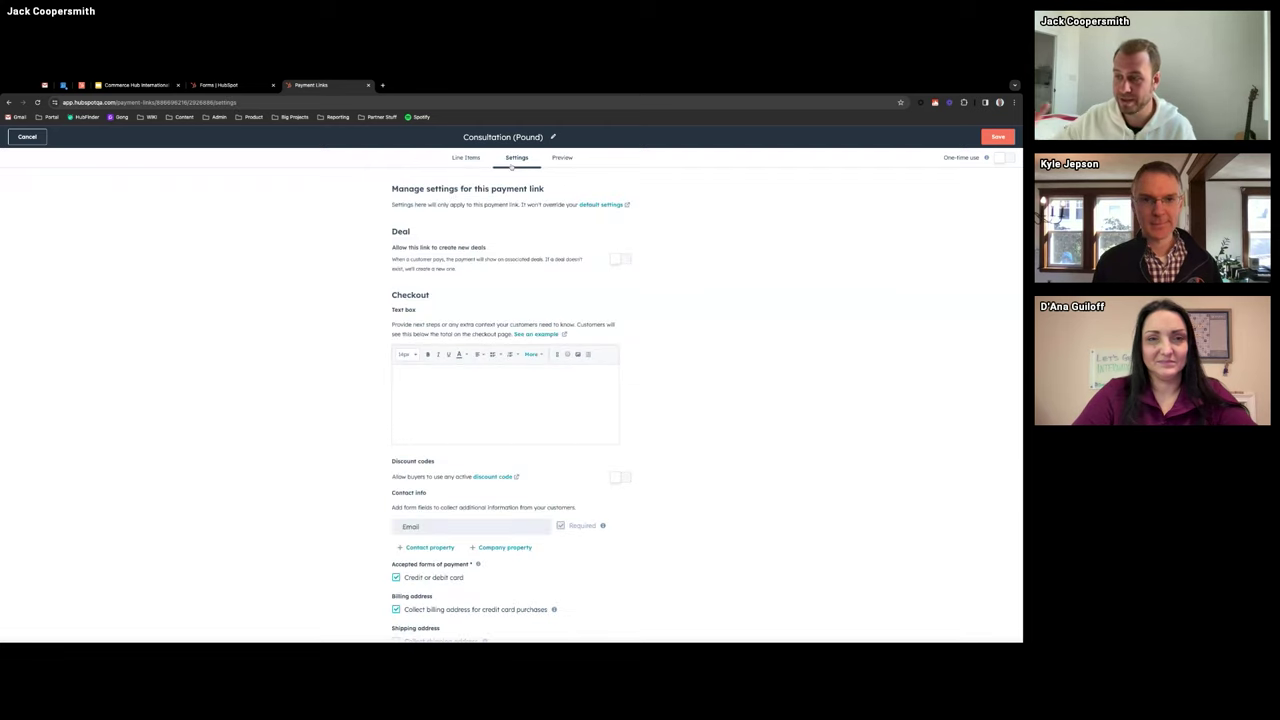
{"action": "scroll", "coordinate": [460, 522], "scroll_direction": "down", "scroll_amount": 2}
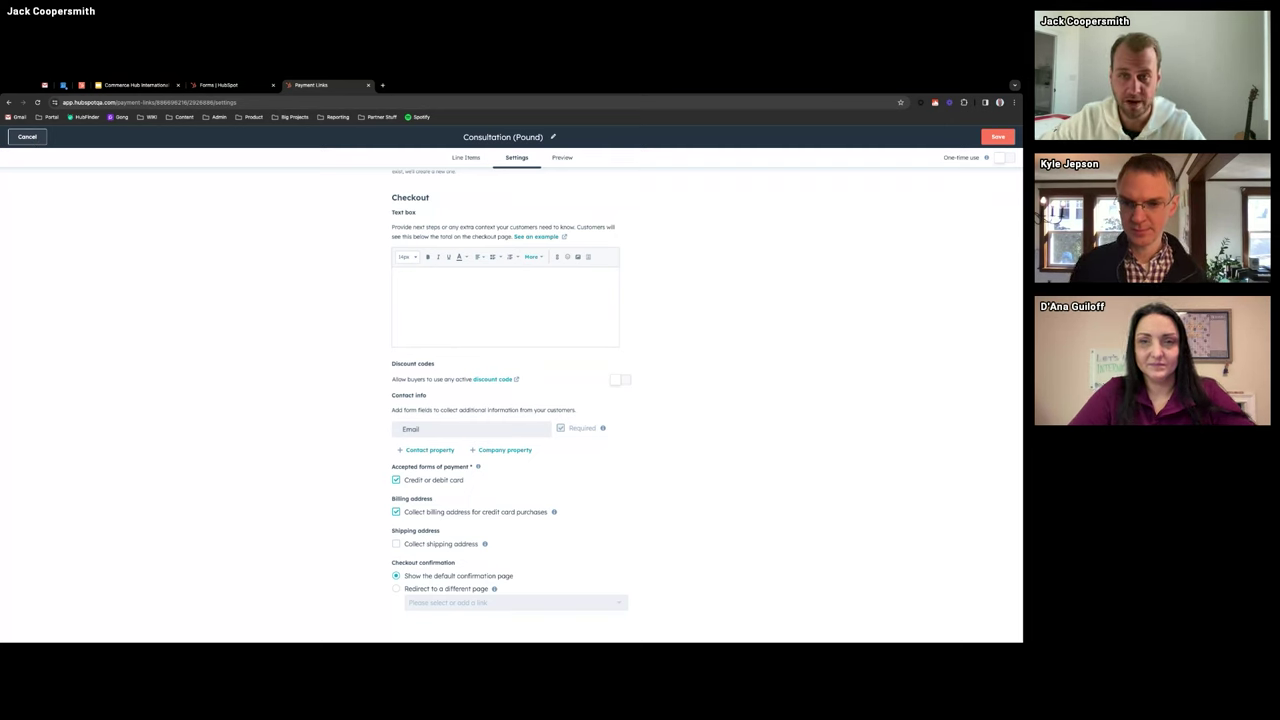
- Leave the Consultation (Pound) editor without saving, back to the ten-link Payment Links list
{"action": "left_click", "coordinate": [27, 136]}
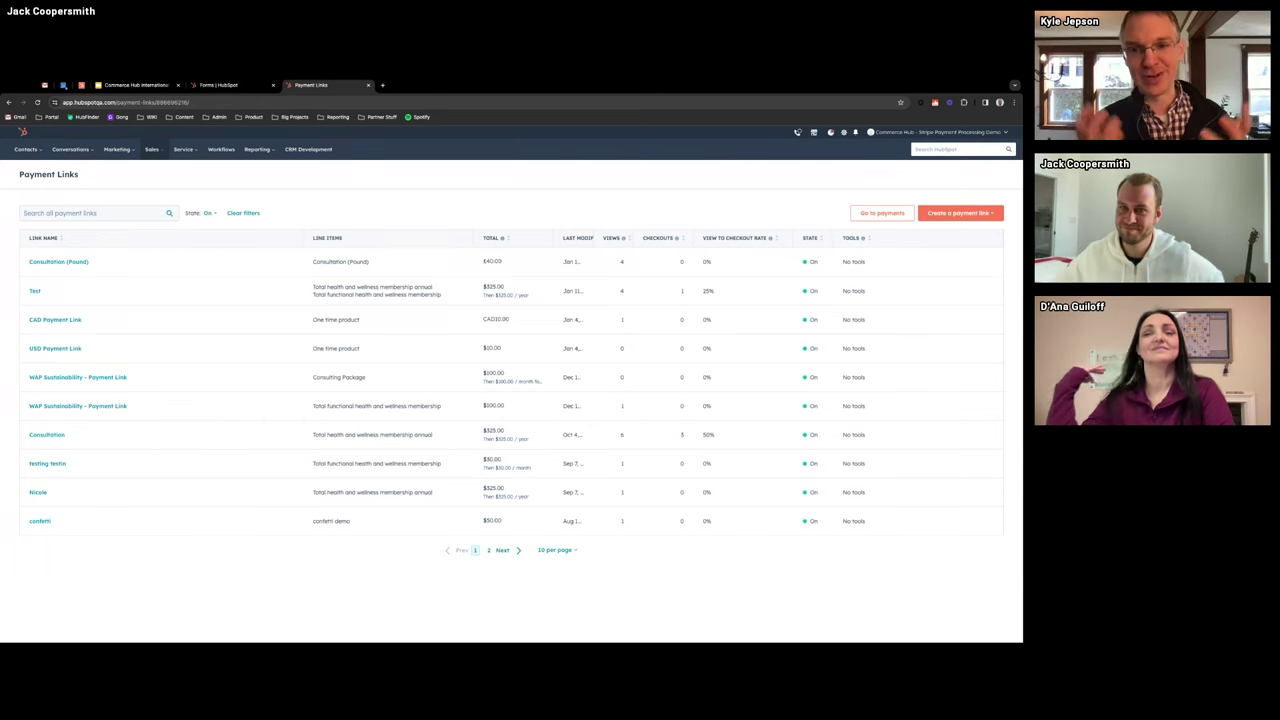
- Show the Quotes list, briefly checking the Recurring + One Time quote's actions, then the Sales menu
{"action": "left_click", "coordinate": [151, 149]}
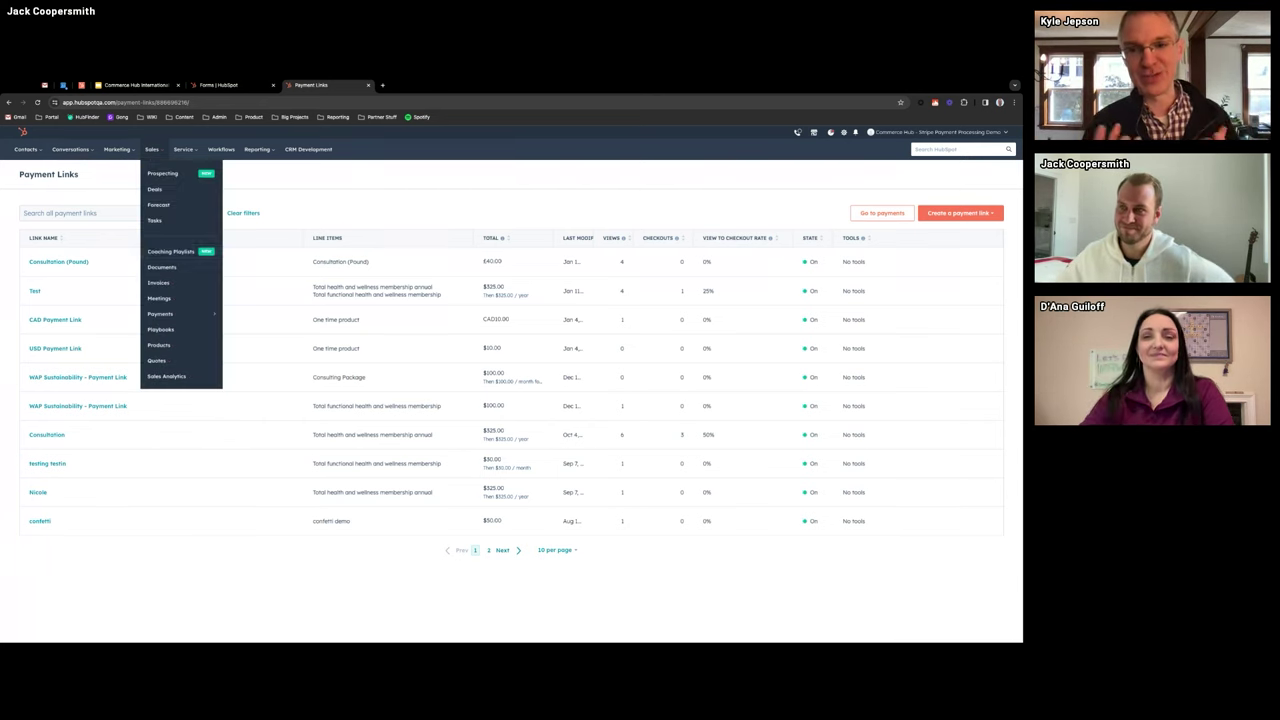
{"action": "left_click", "coordinate": [172, 361]}
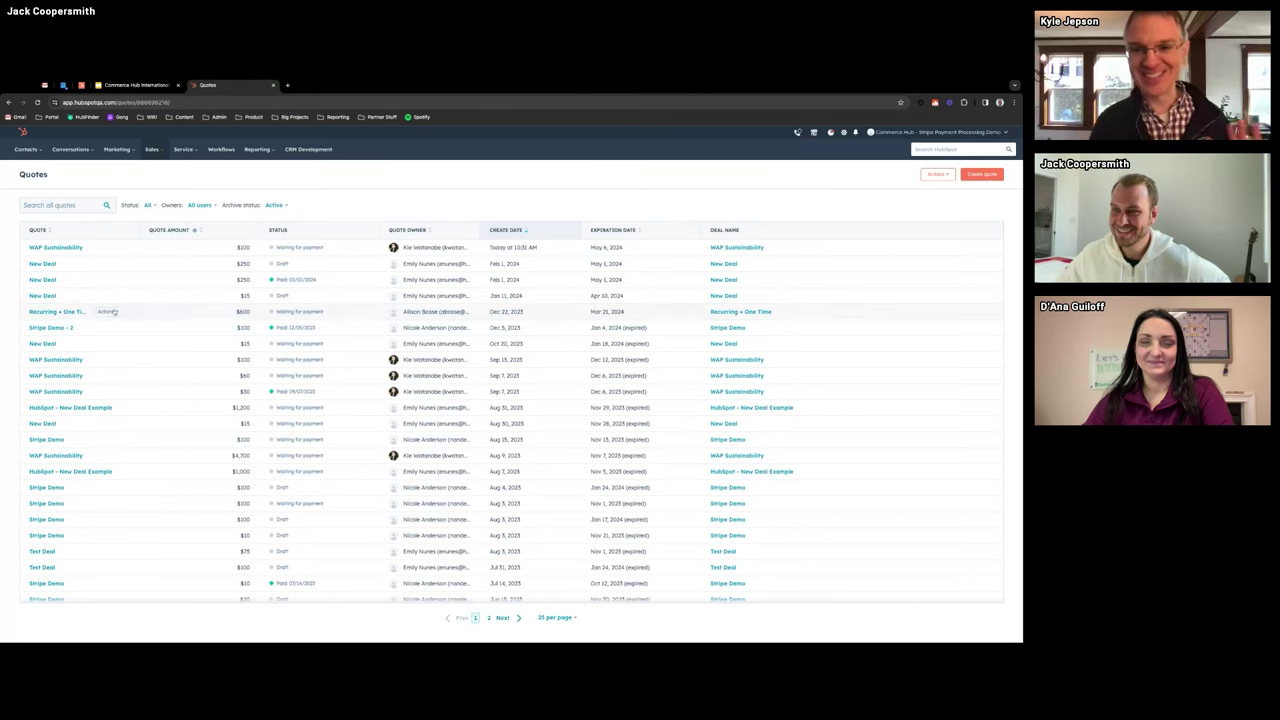
{"action": "left_click", "coordinate": [110, 312]}
{"action": "left_click", "coordinate": [234, 189]}
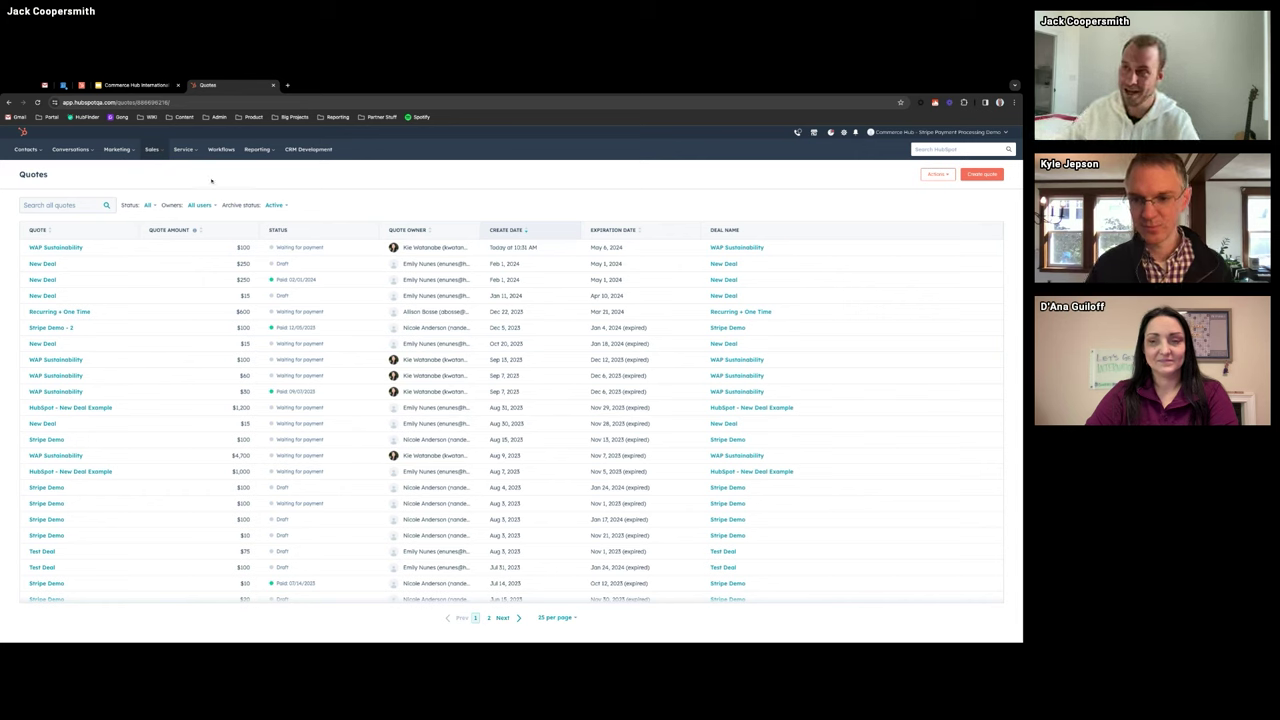
{"action": "left_click", "coordinate": [162, 158]}
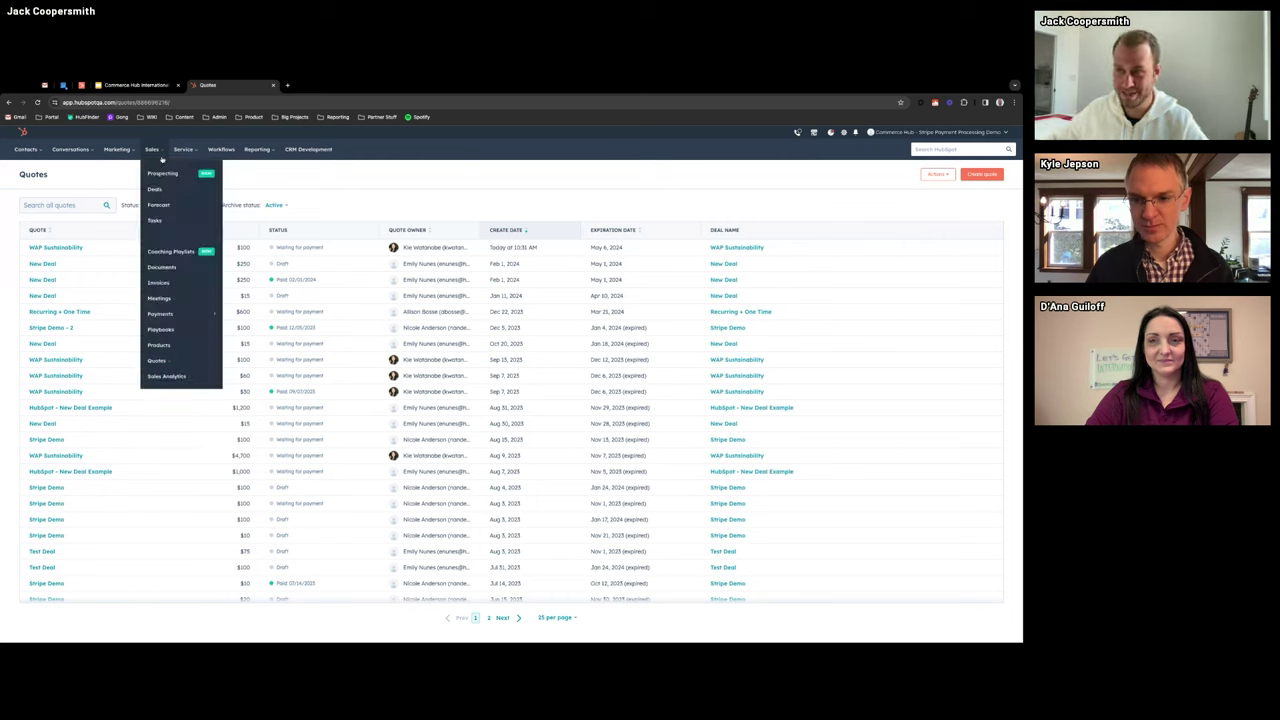
- From the Invoices list, start a new draft invoice INV-DRAFT dated 02/06/2024 with Net 10 terms
{"action": "left_click", "coordinate": [158, 282]}
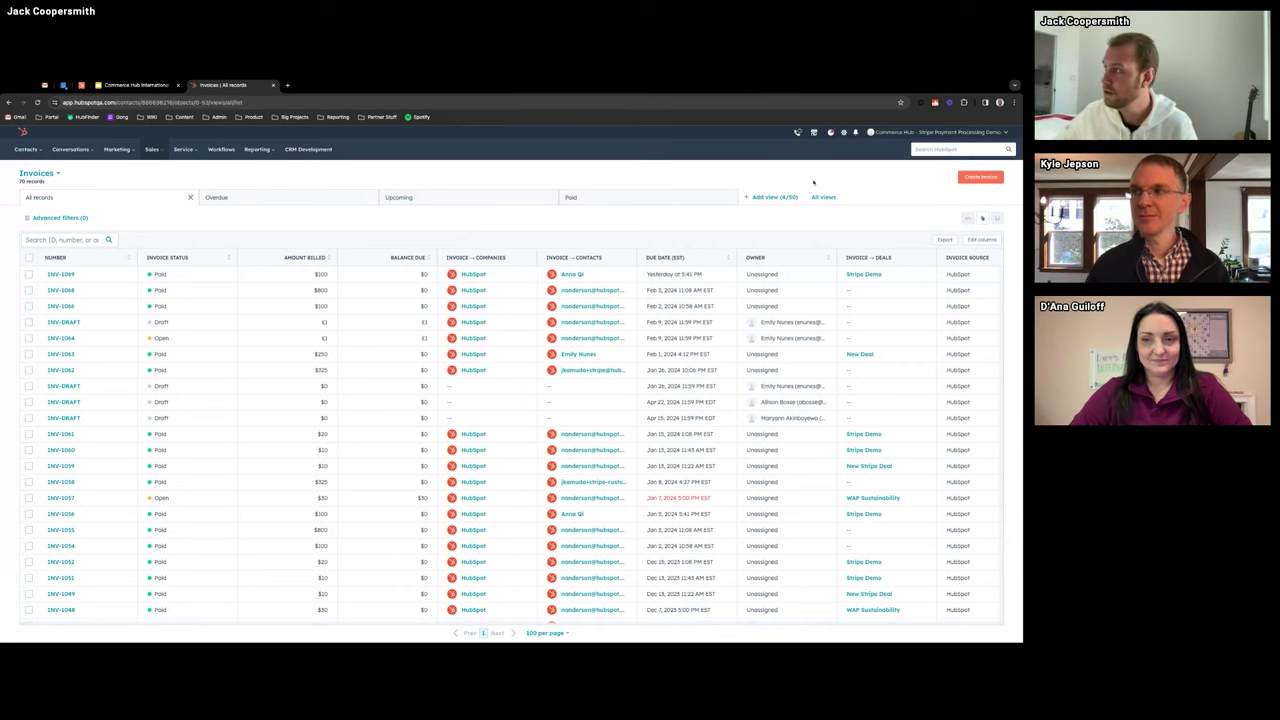
{"action": "left_click", "coordinate": [988, 179]}
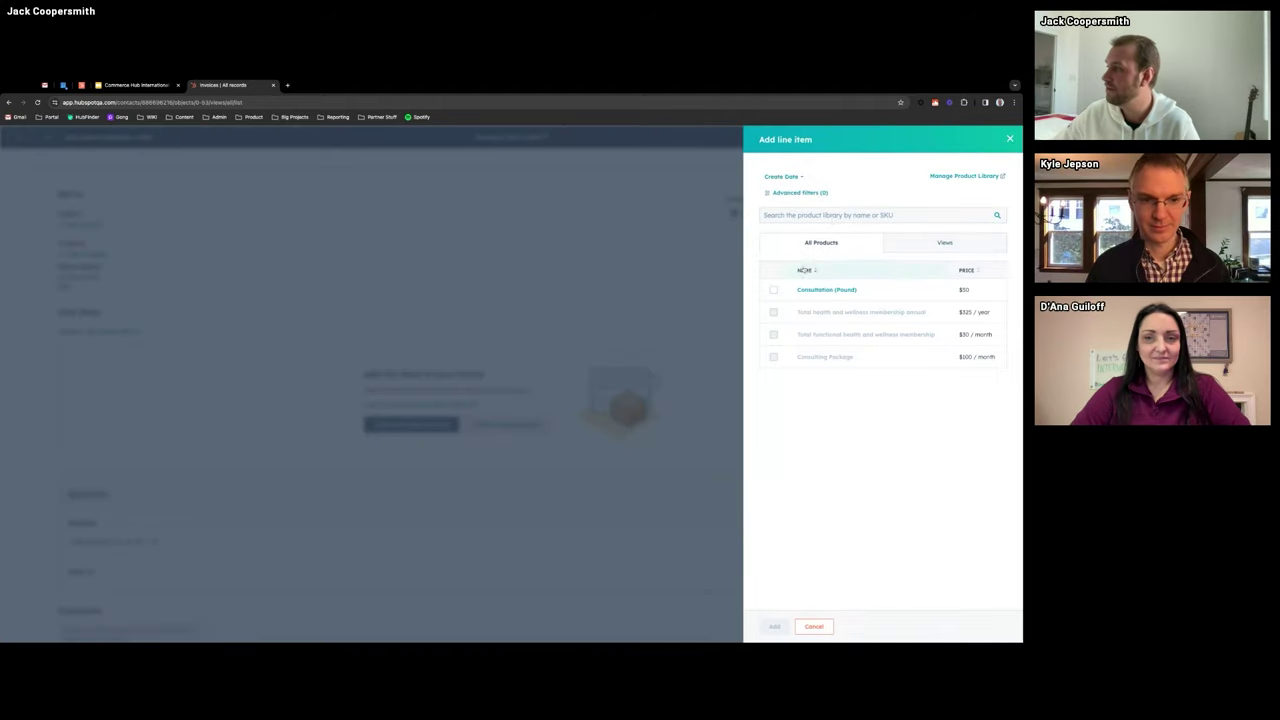
- Add Consultation (Pound) from the product library as a $50.00 line item
{"action": "left_click", "coordinate": [773, 289]}
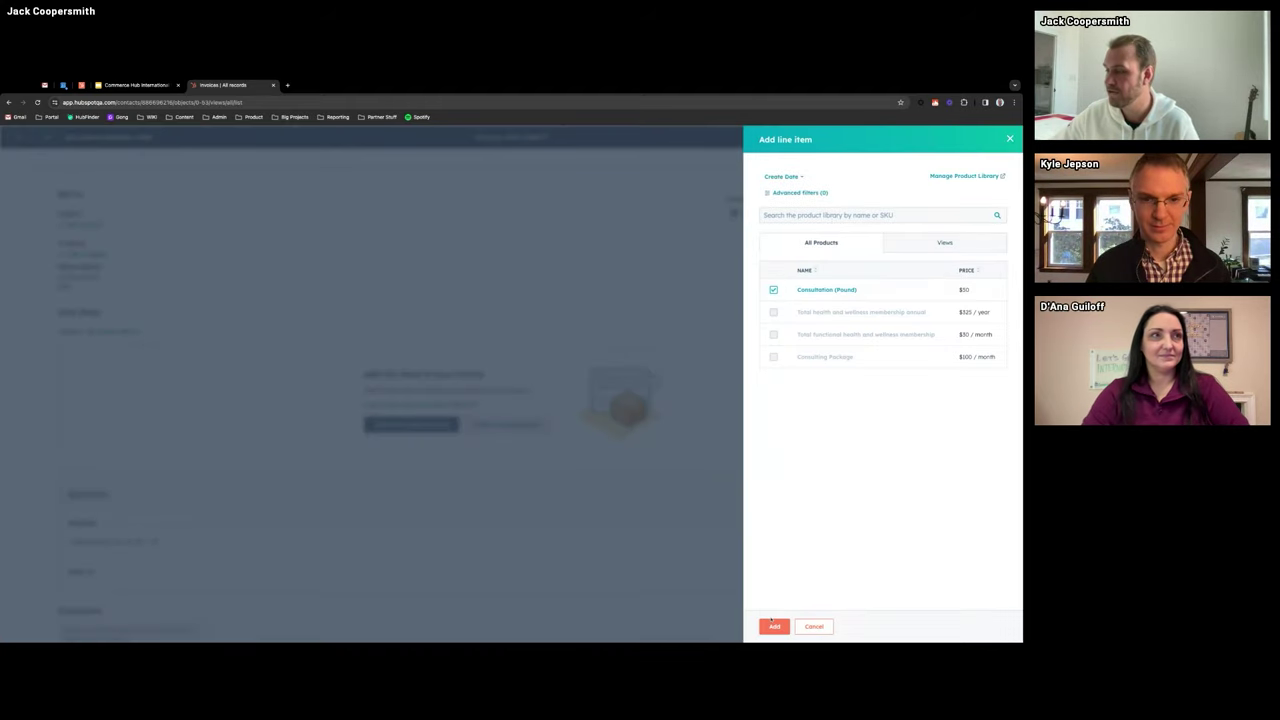
{"action": "left_click", "coordinate": [774, 626]}
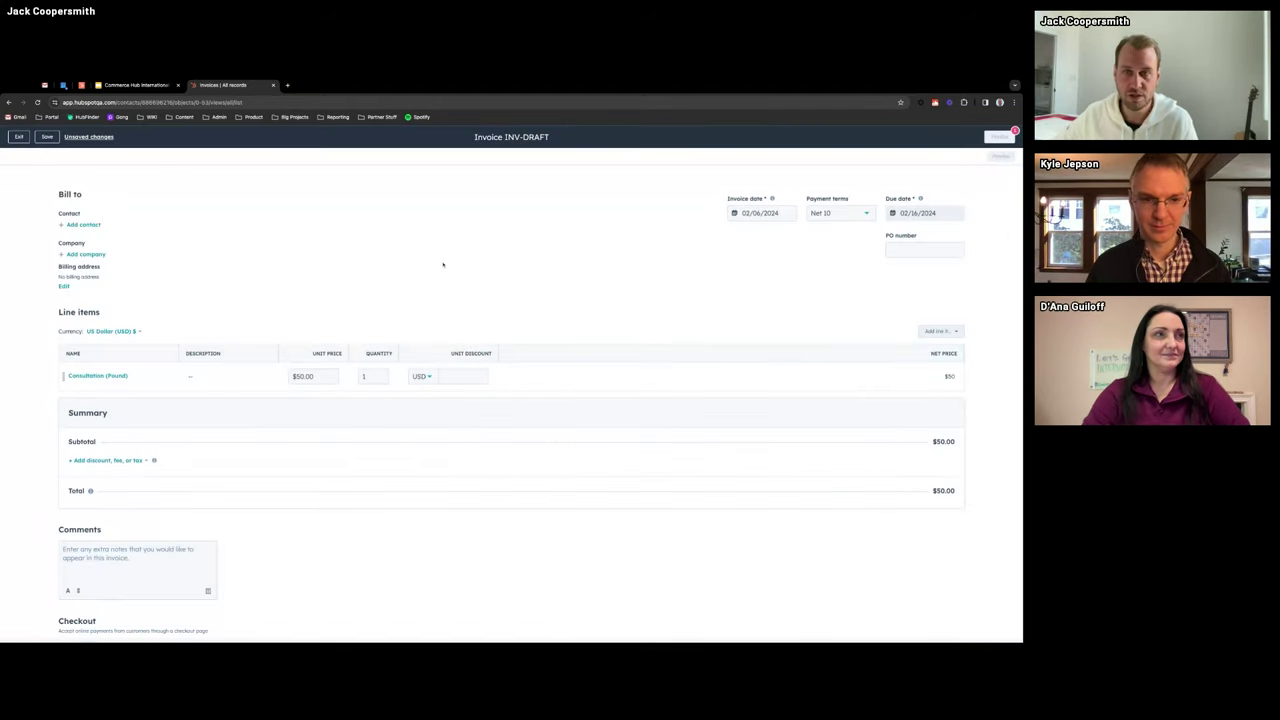
{"action": "scroll", "coordinate": [443, 264], "scroll_direction": "down", "scroll_amount": 3}
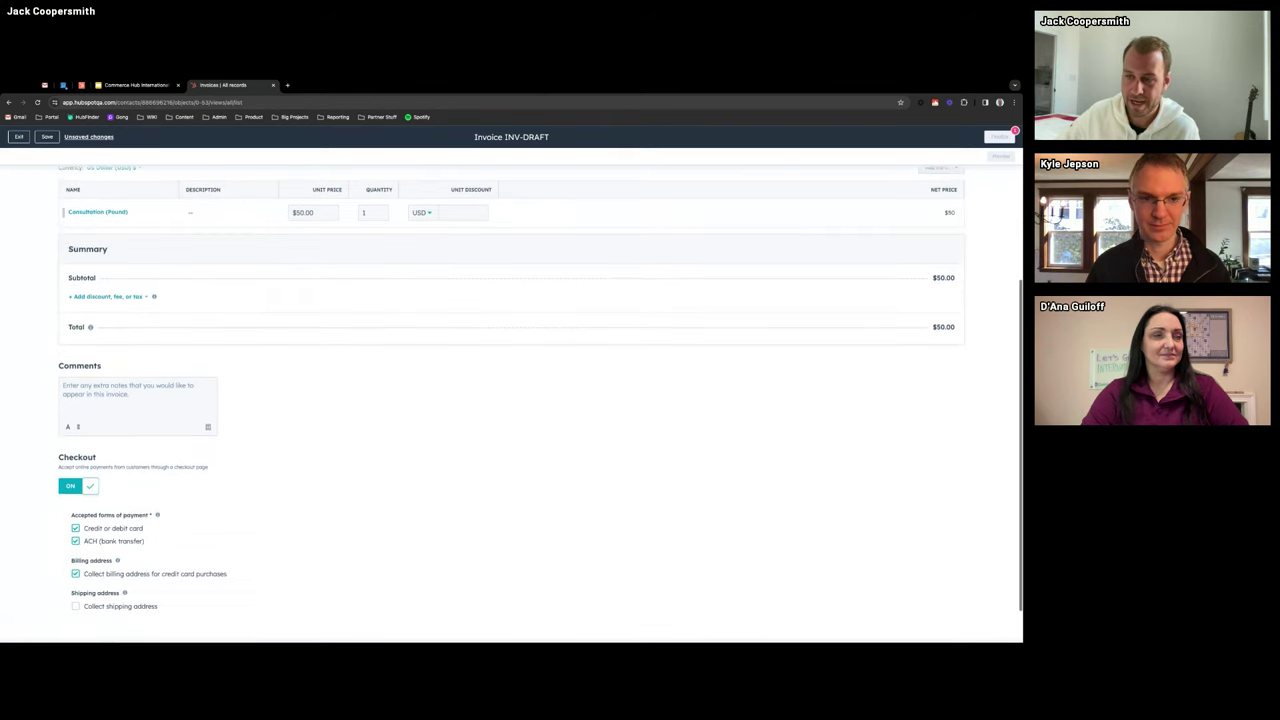
- Keep online checkout on, leave the currency unchanged, and accept credit or debit card payments
{"action": "left_click", "coordinate": [70, 442]}
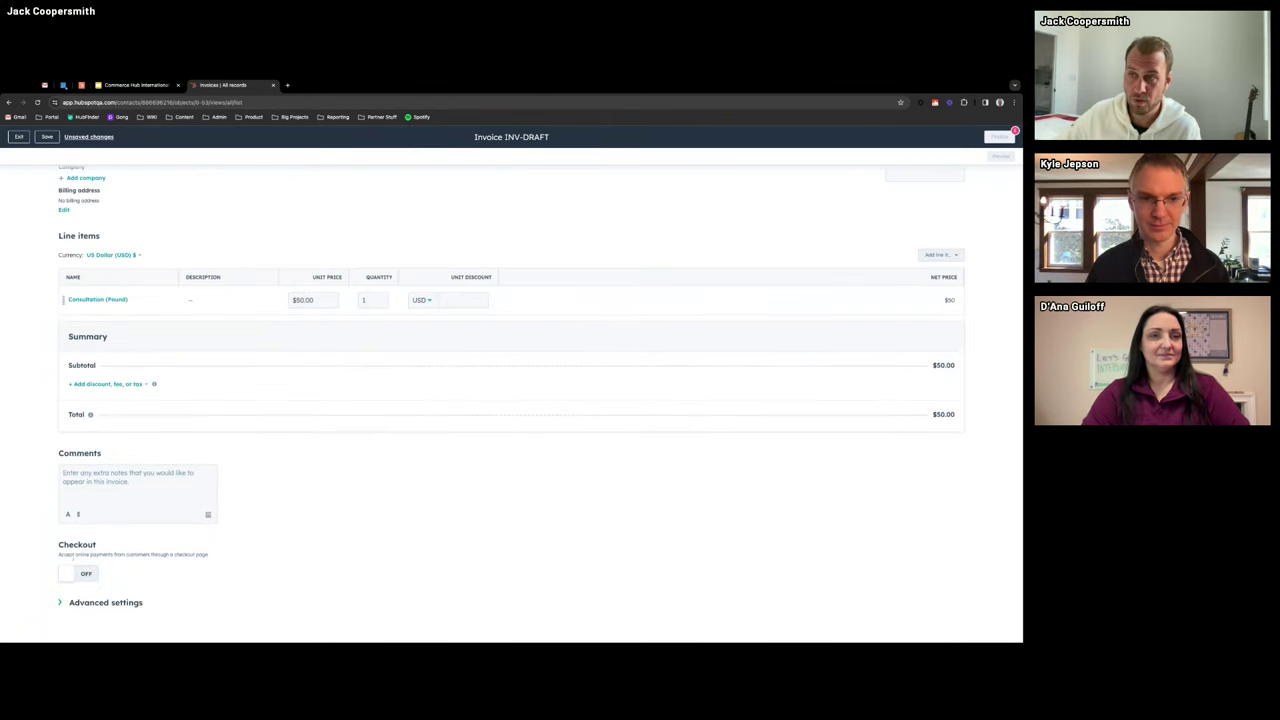
{"action": "left_click", "coordinate": [72, 574]}
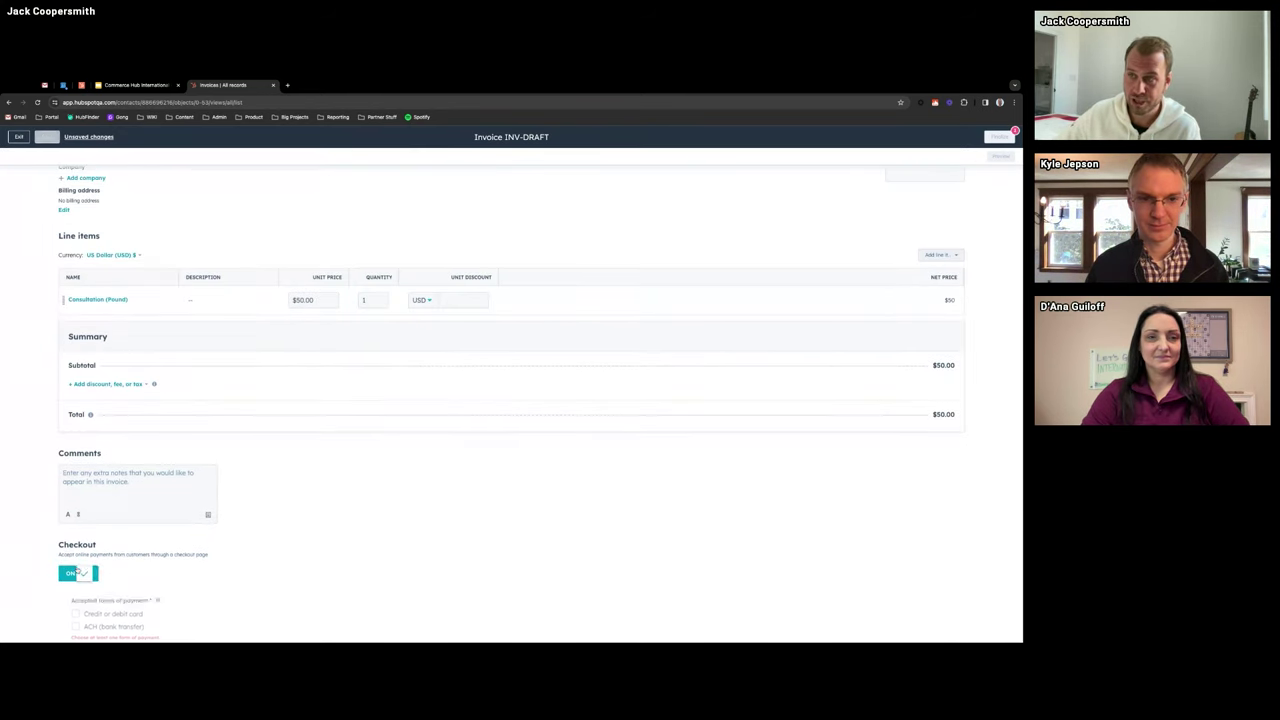
{"action": "left_click", "coordinate": [115, 255]}
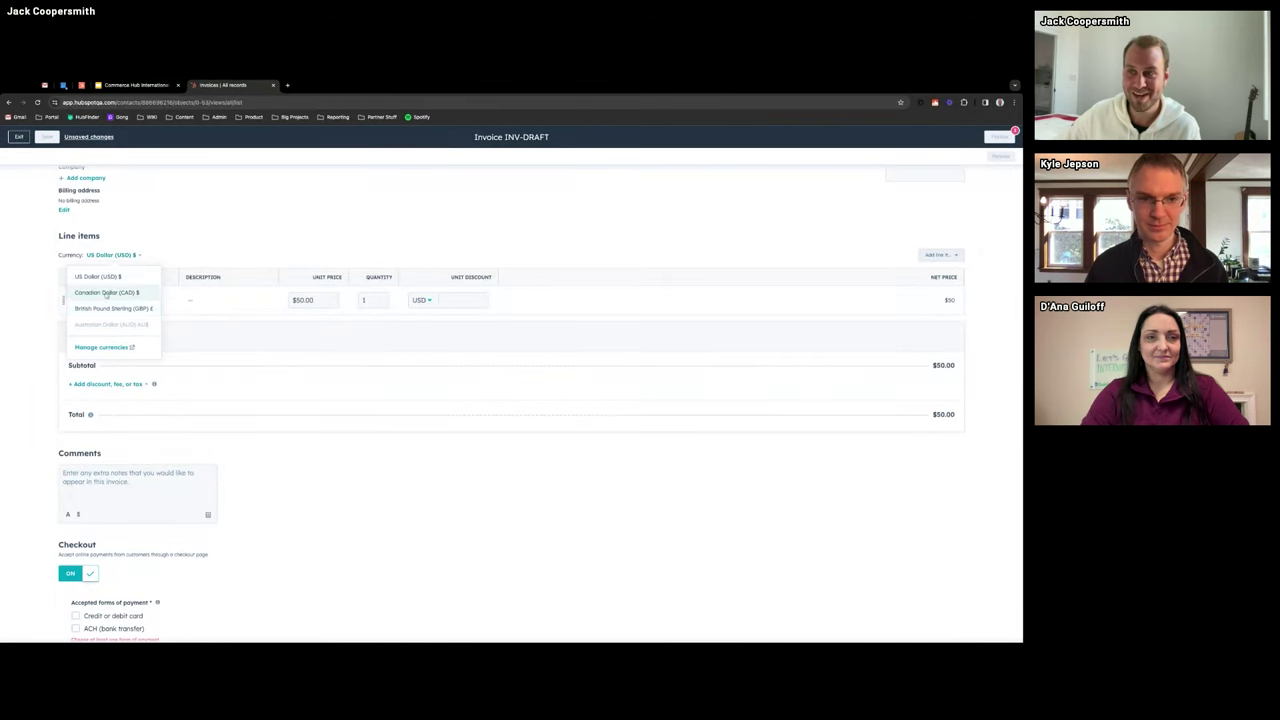
{"action": "left_click", "coordinate": [288, 238]}
{"action": "scroll", "coordinate": [288, 240], "scroll_direction": "down", "scroll_amount": 3}
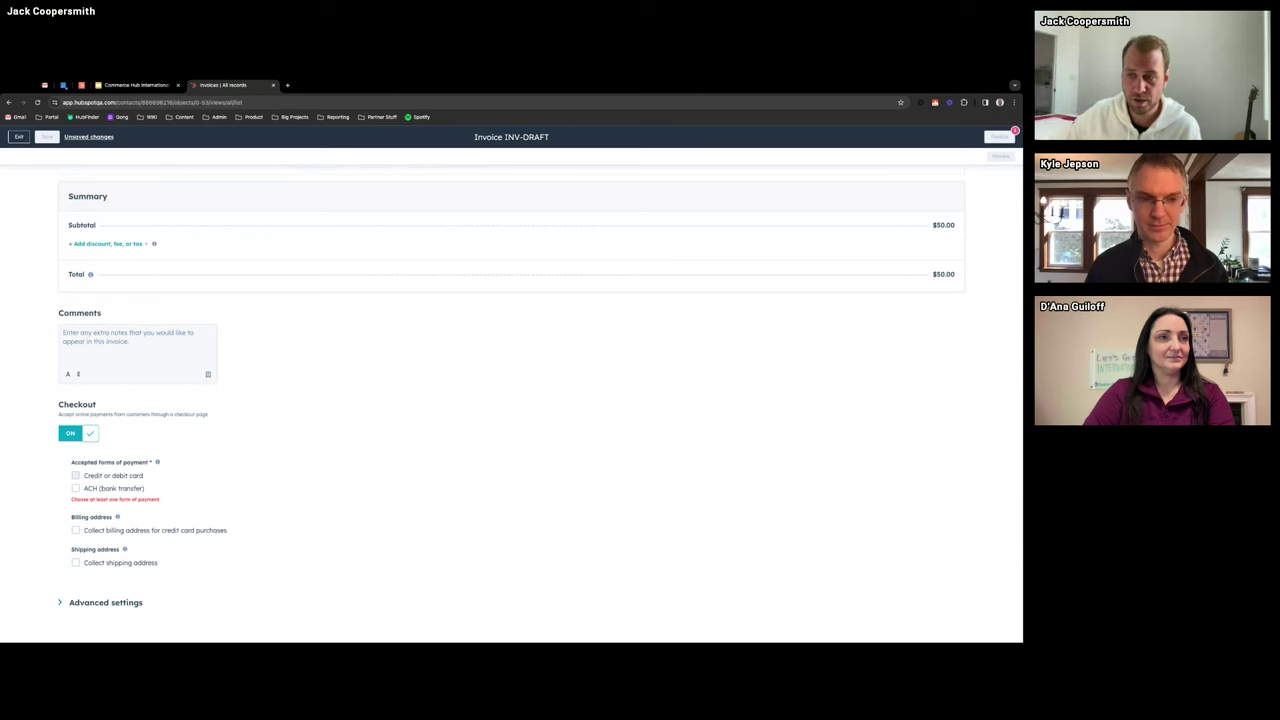
{"action": "left_click", "coordinate": [98, 477]}
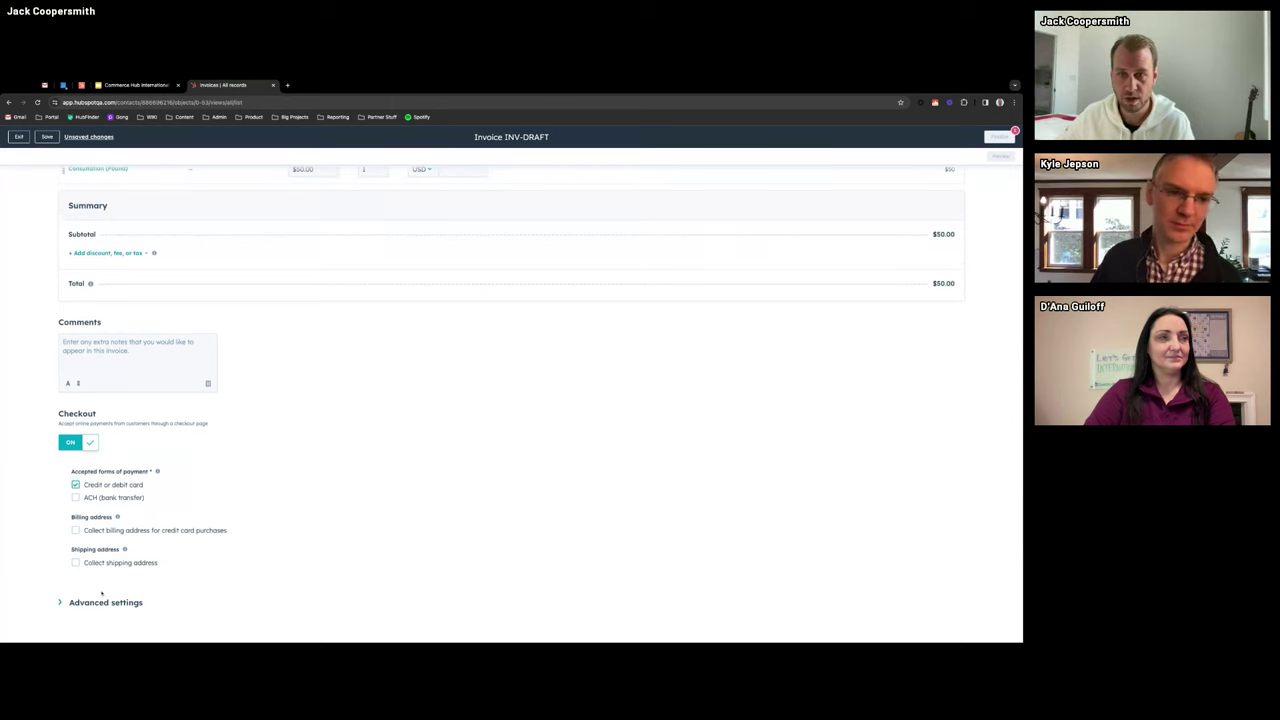
{"action": "scroll", "coordinate": [394, 331], "scroll_direction": "up", "scroll_amount": 5}
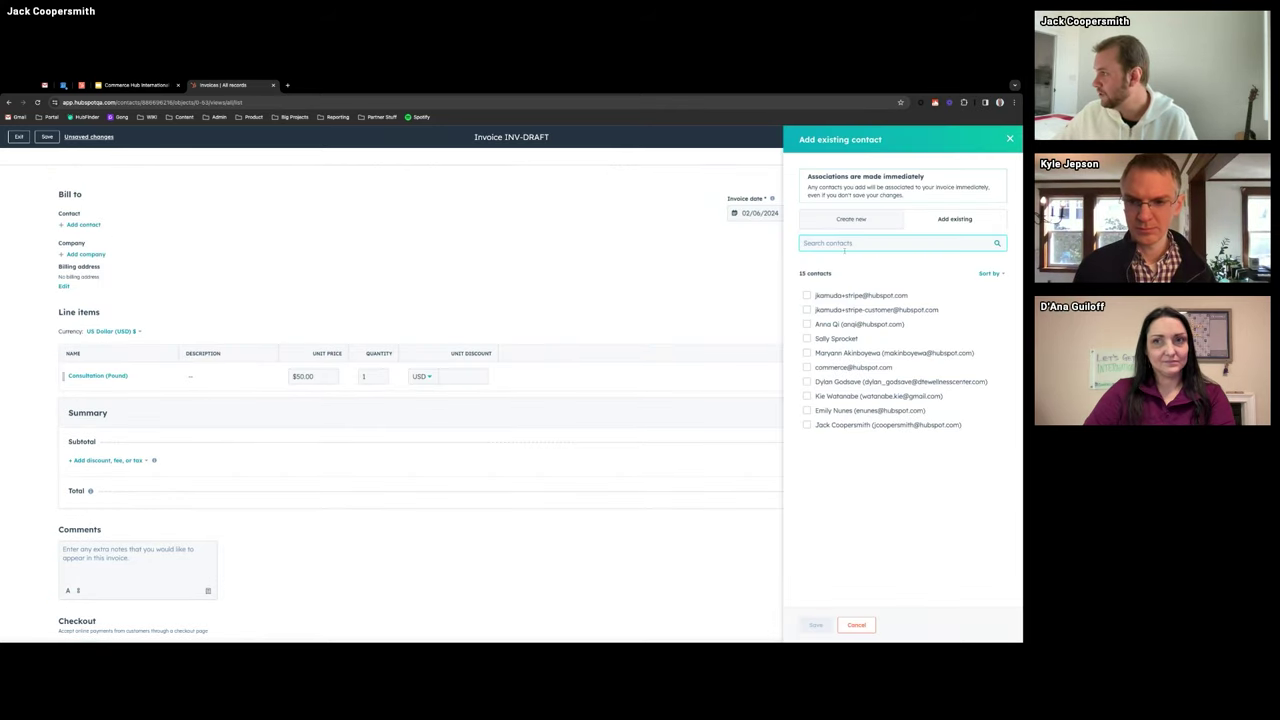
- Bill the invoice to an existing contact and review the payment terms options
{"action": "left_click", "coordinate": [807, 425]}
{"action": "left_click", "coordinate": [816, 625]}
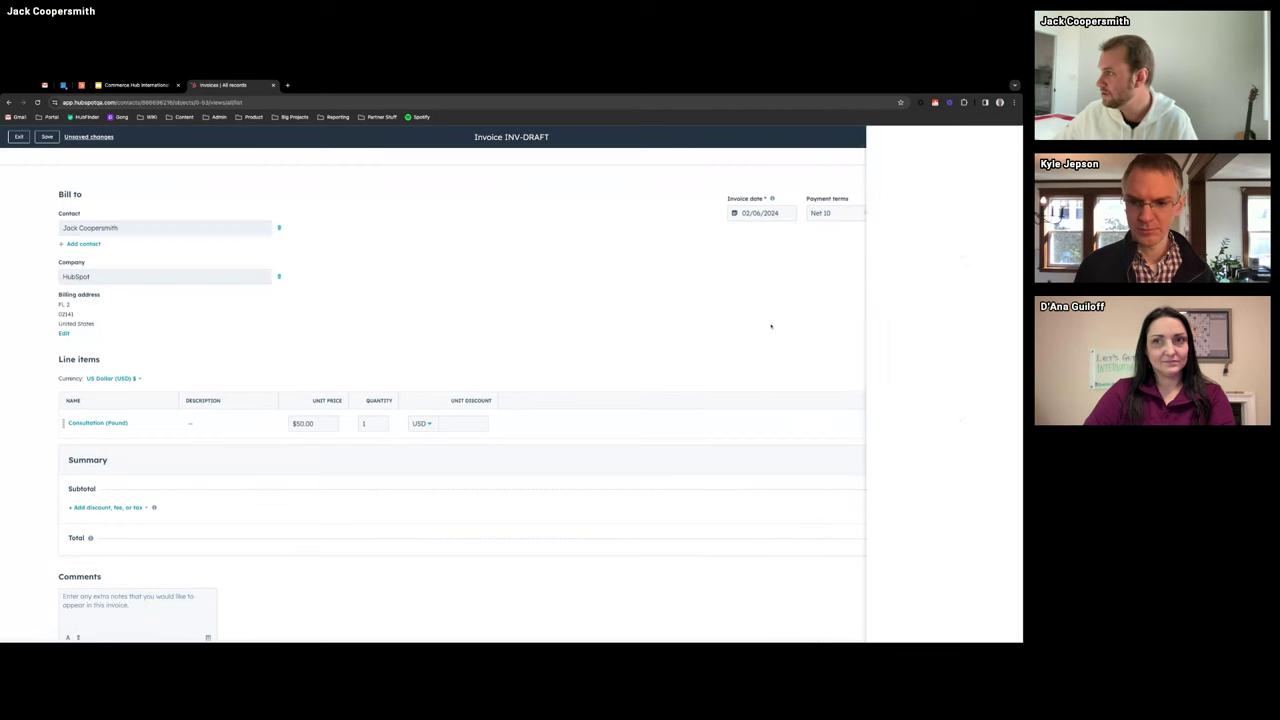
{"action": "left_click", "coordinate": [836, 211]}
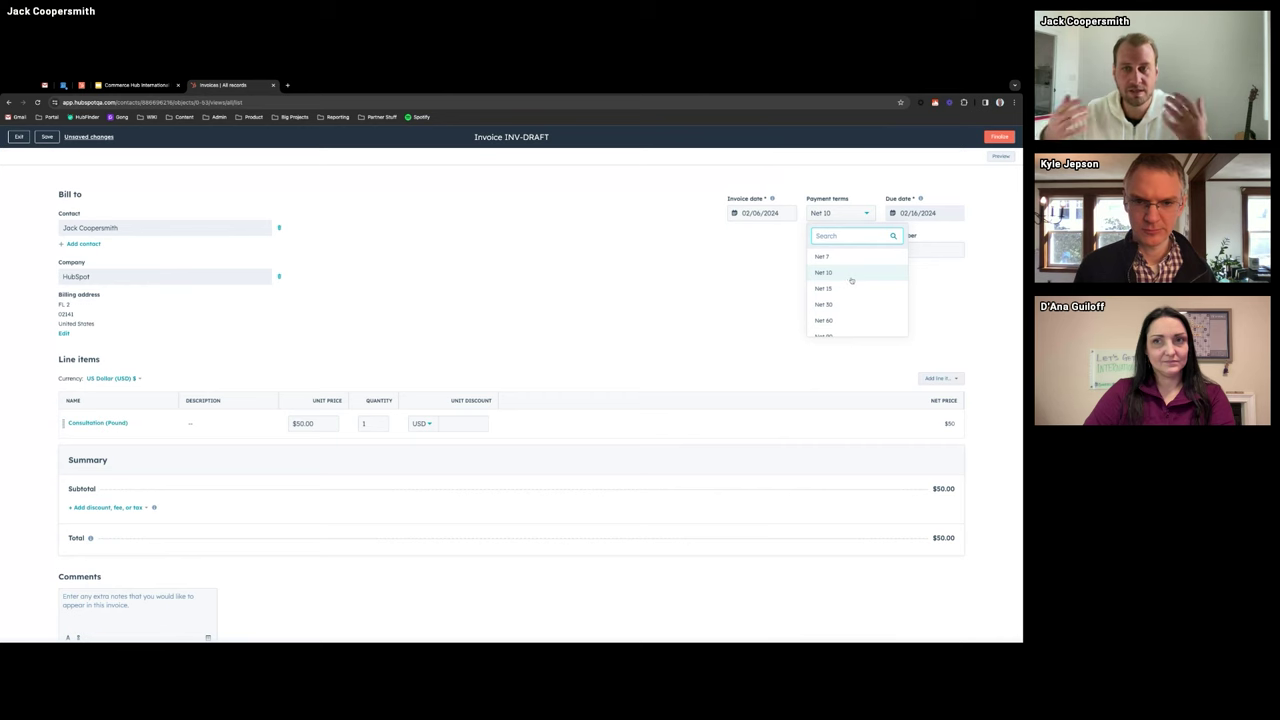
- Finalize the invoice as INV-1070 and dismiss the send prompt without sending
{"action": "left_click", "coordinate": [1000, 137]}
{"action": "left_click", "coordinate": [452, 222]}
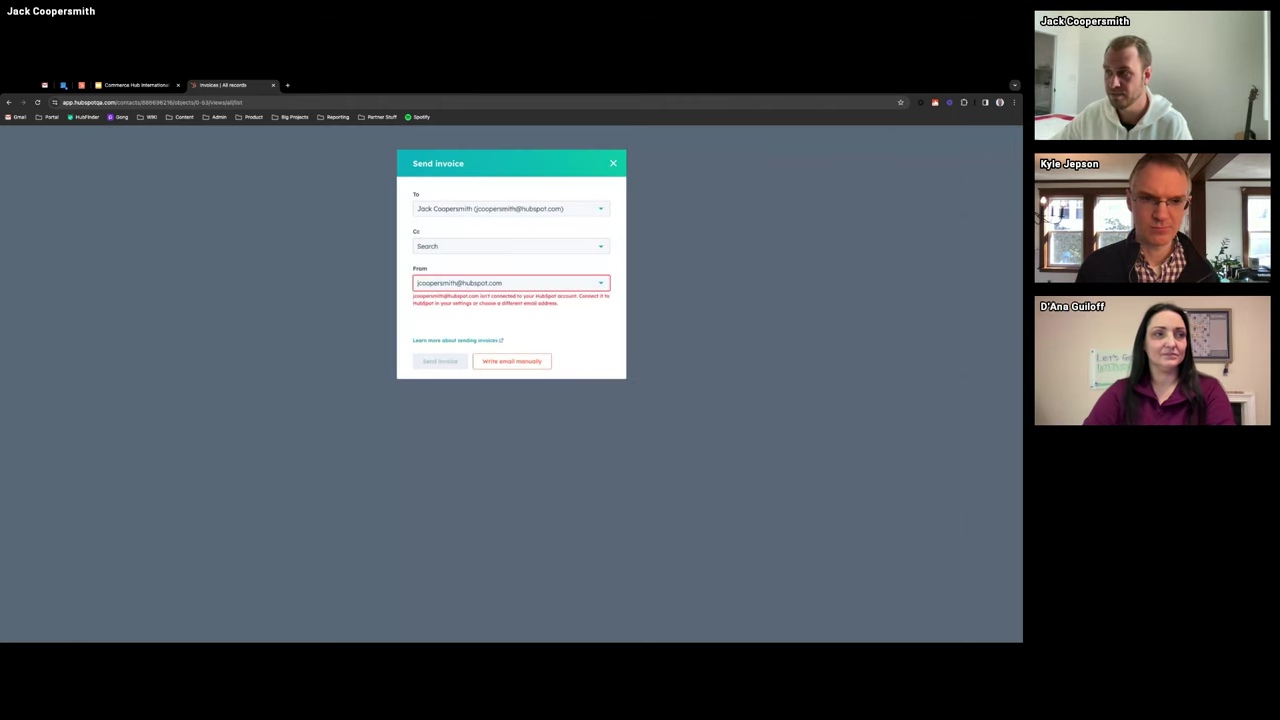
{"action": "key", "text": "Escape"}
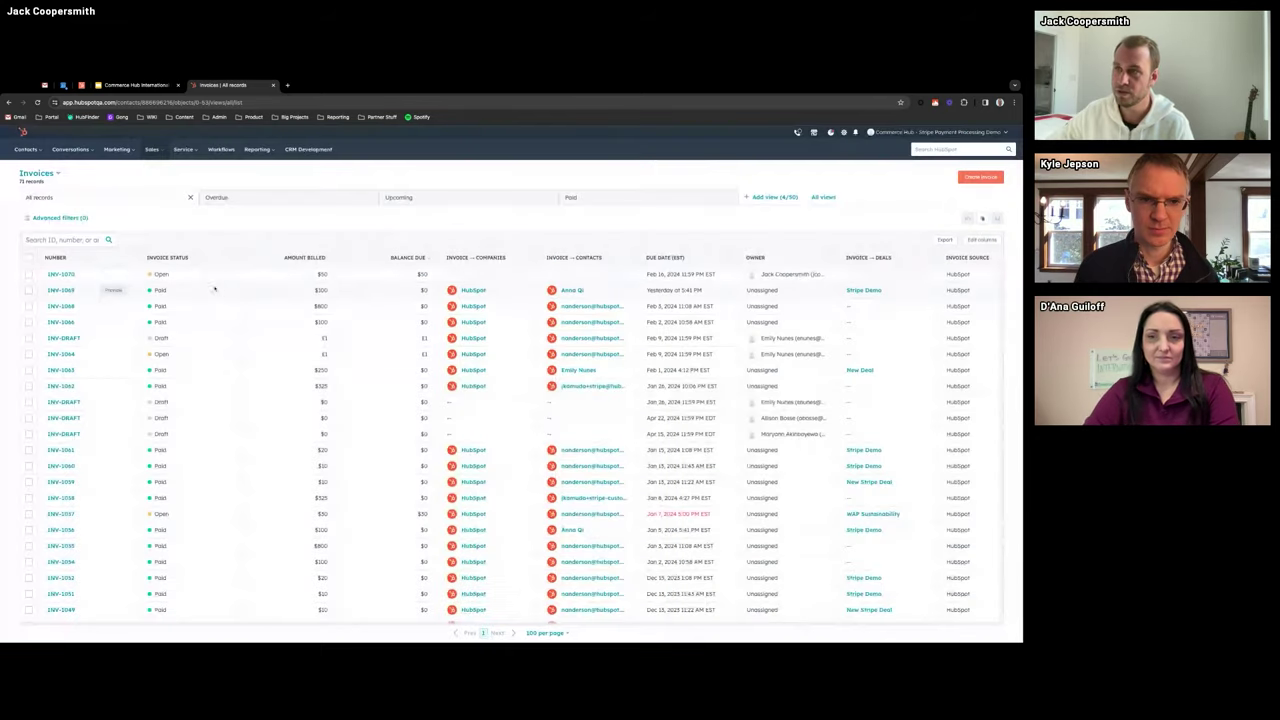
- From the INV-1070 preview, view the customer-facing invoice and start paying its $50.00 online
{"action": "left_click", "coordinate": [113, 274]}
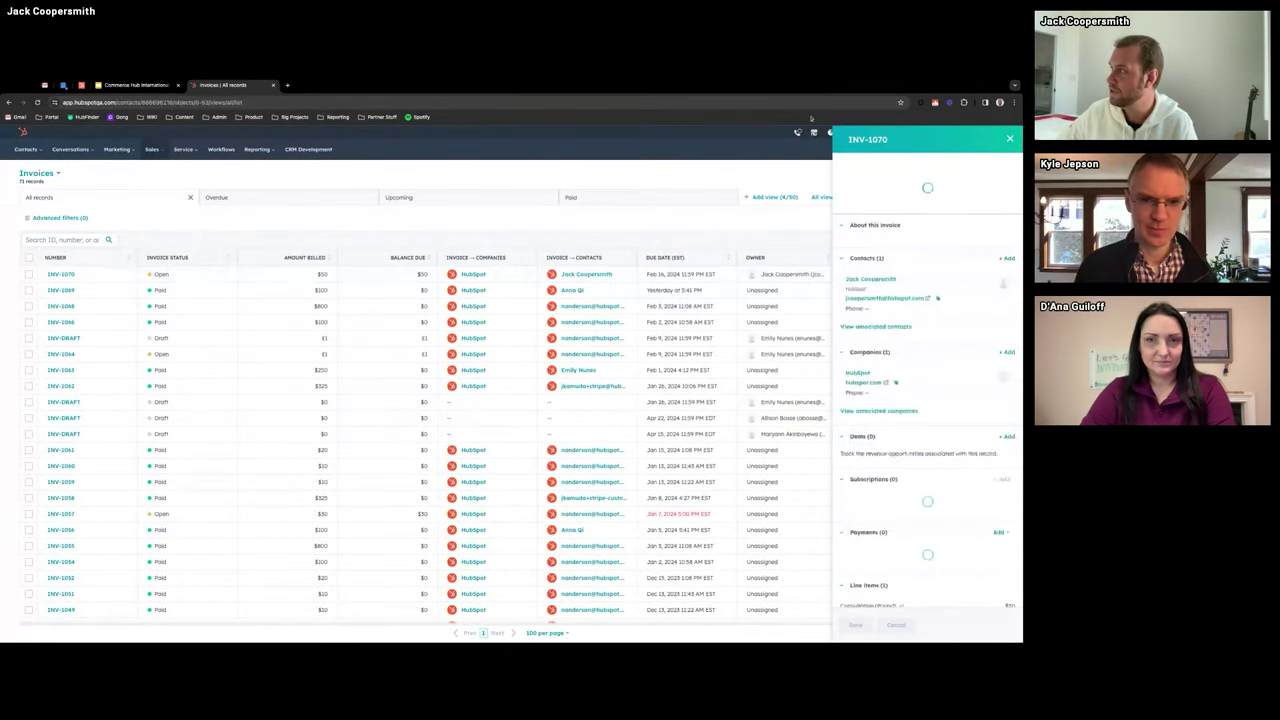
{"action": "left_click", "coordinate": [990, 171]}
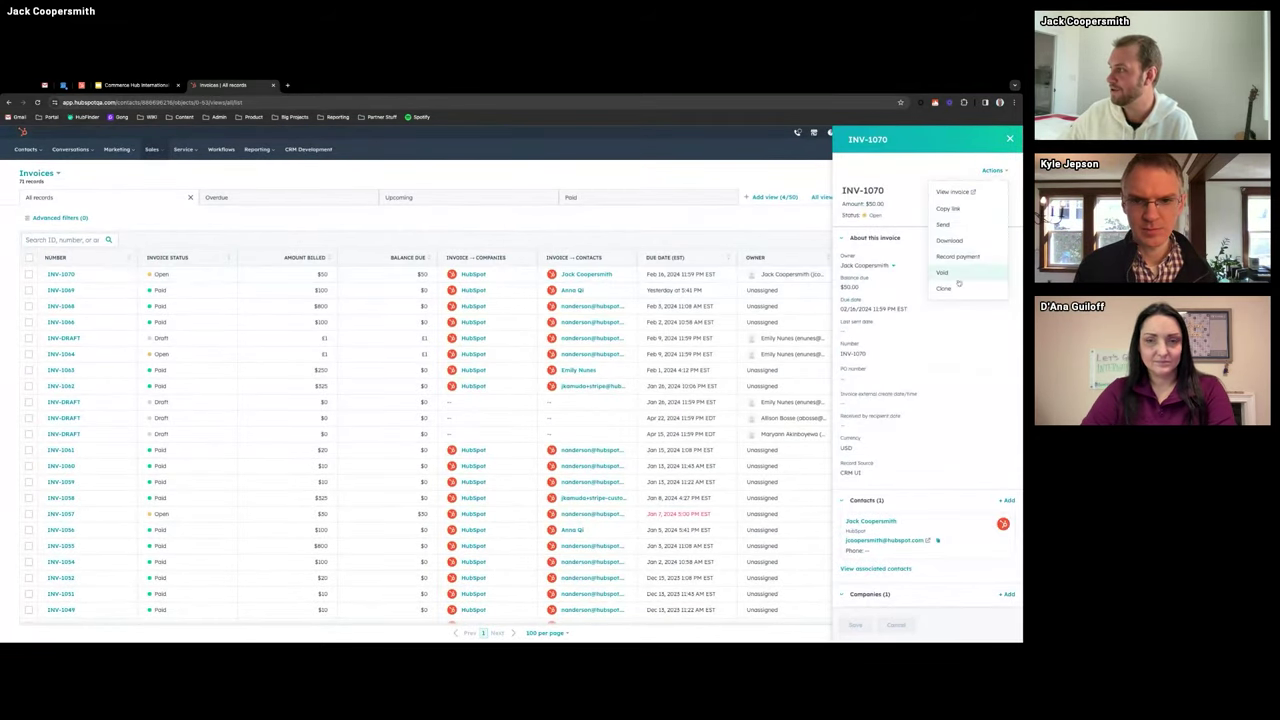
{"action": "left_click", "coordinate": [958, 193]}
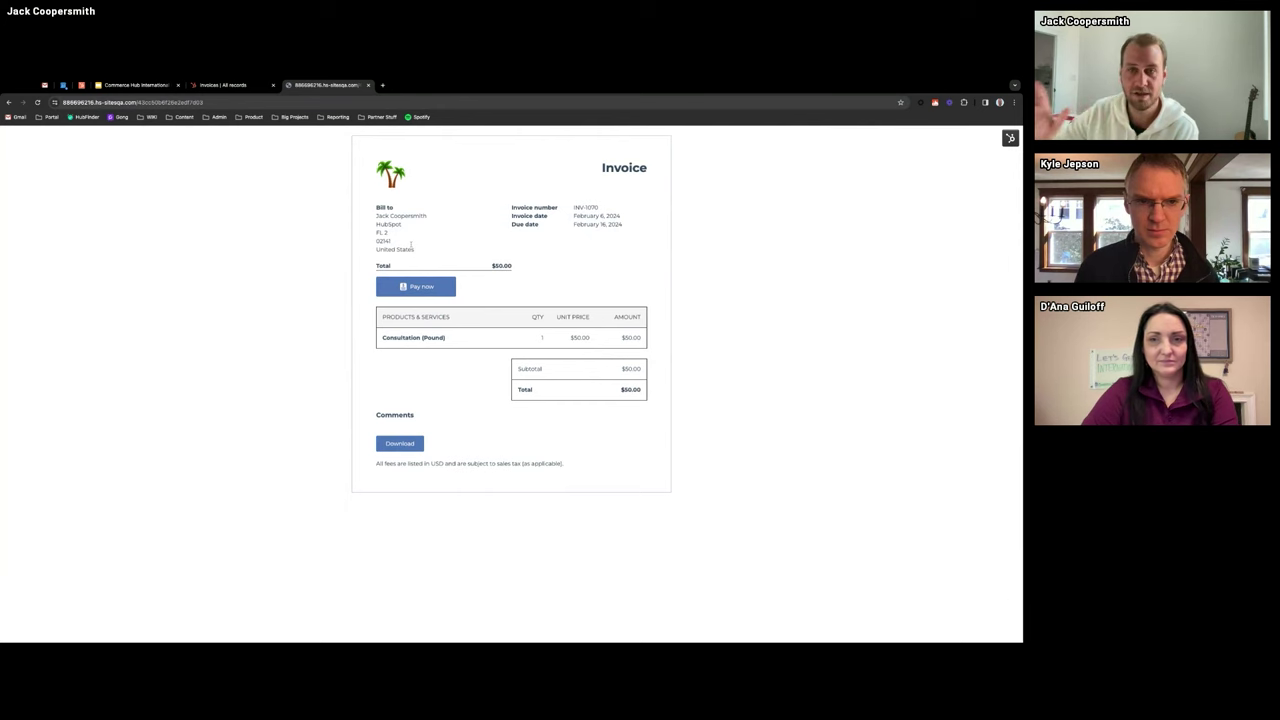
{"action": "left_click", "coordinate": [415, 286]}
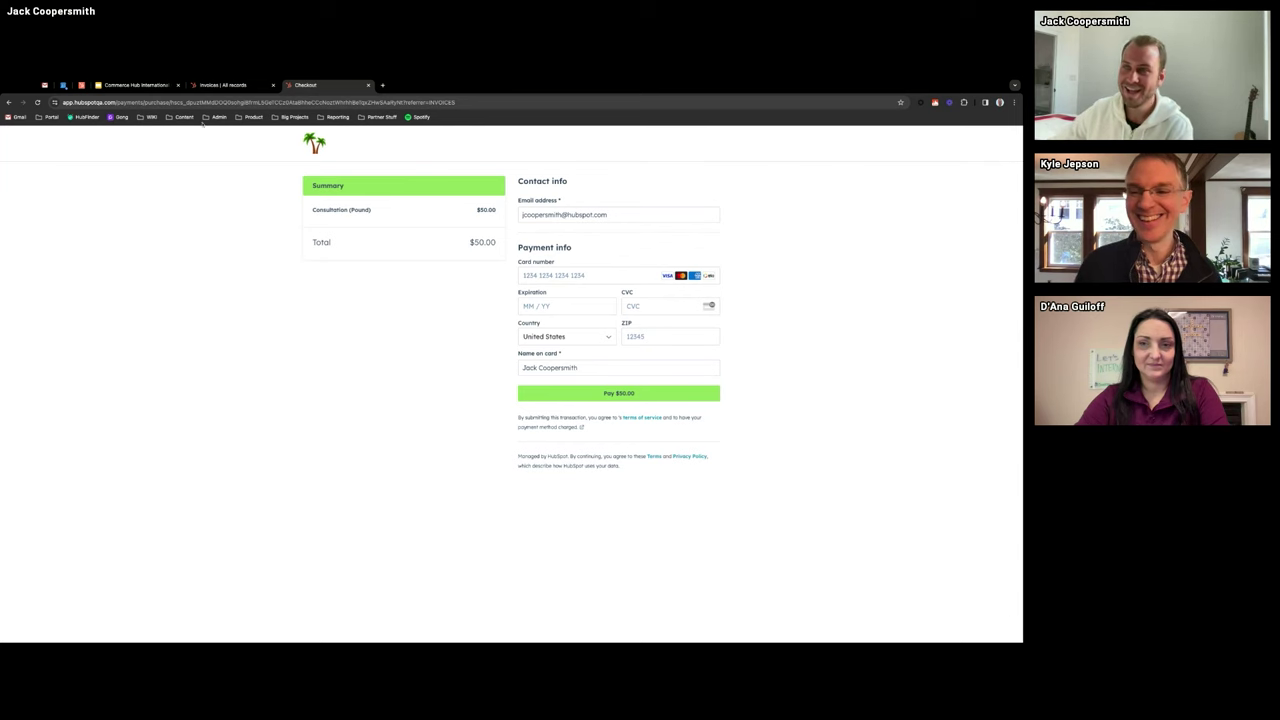
- Return to the Invoices tab, where INV-1070 shows Open with a $50.00 balance due
{"action": "left_click", "coordinate": [225, 86]}
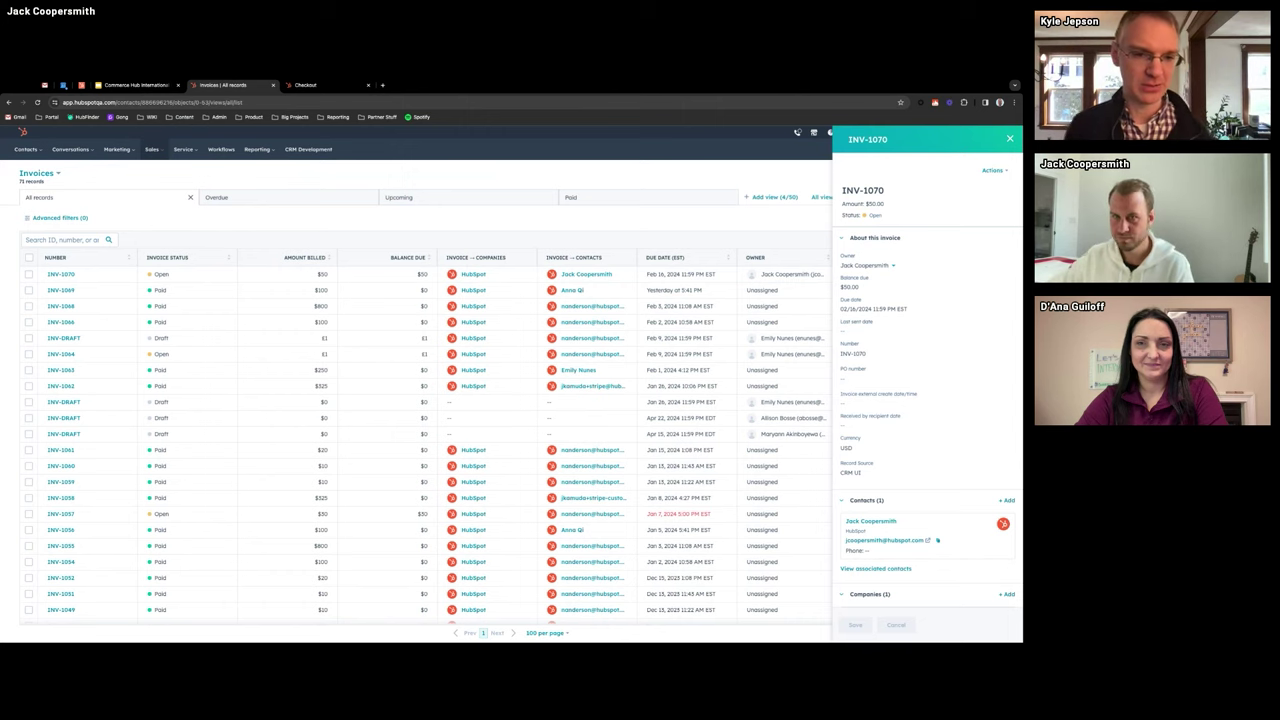
- Check INV-1070's actions, then preview the $0.00 INV-DRAFT invoice and list its edit, delete and clone actions
{"action": "left_click", "coordinate": [993, 170]}
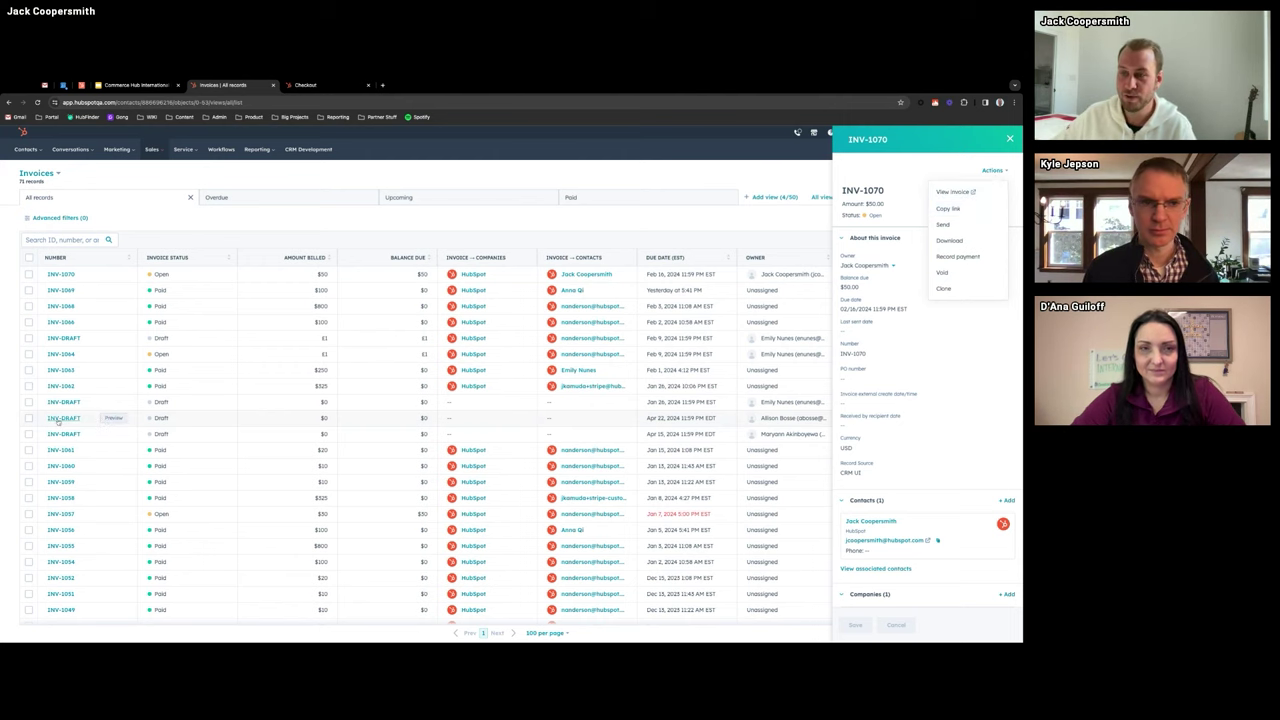
{"action": "left_click", "coordinate": [113, 418]}
{"action": "left_click", "coordinate": [993, 170]}
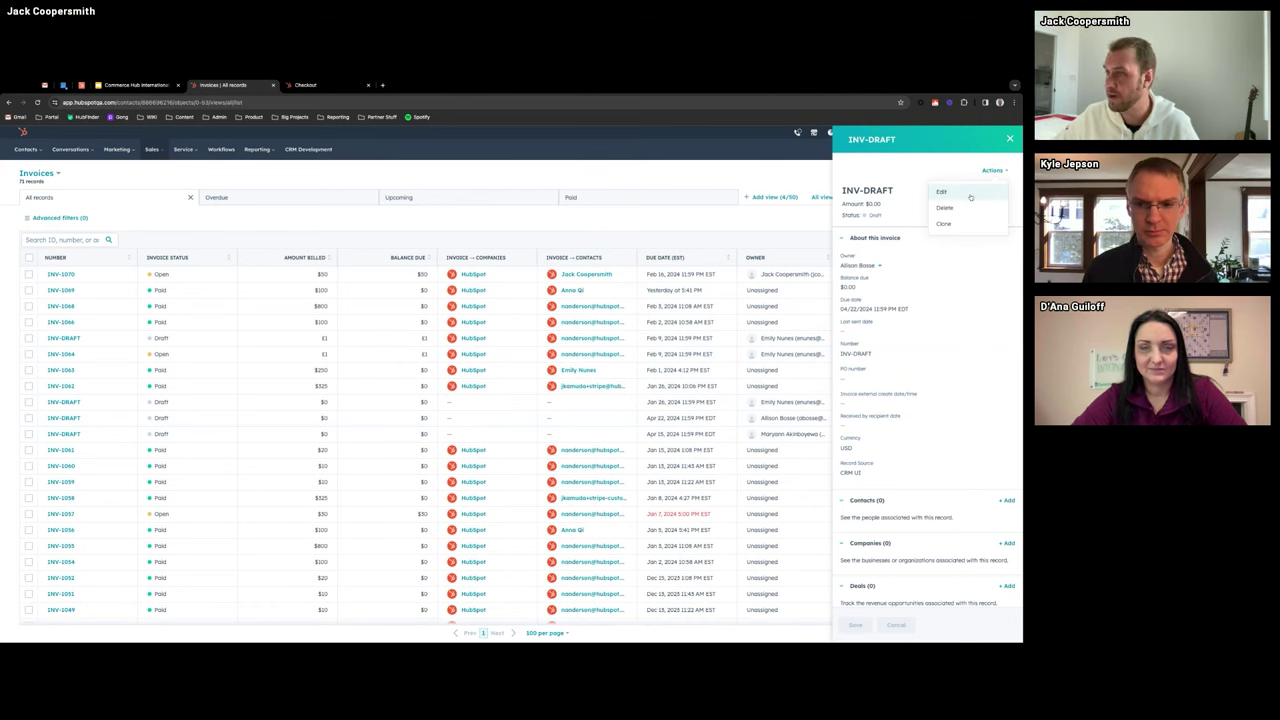
- Edit the draft invoice and bill it to a chosen HubSpot contact
{"action": "left_click", "coordinate": [970, 197]}
{"action": "scroll", "coordinate": [80, 440], "scroll_direction": "down", "scroll_amount": 3}
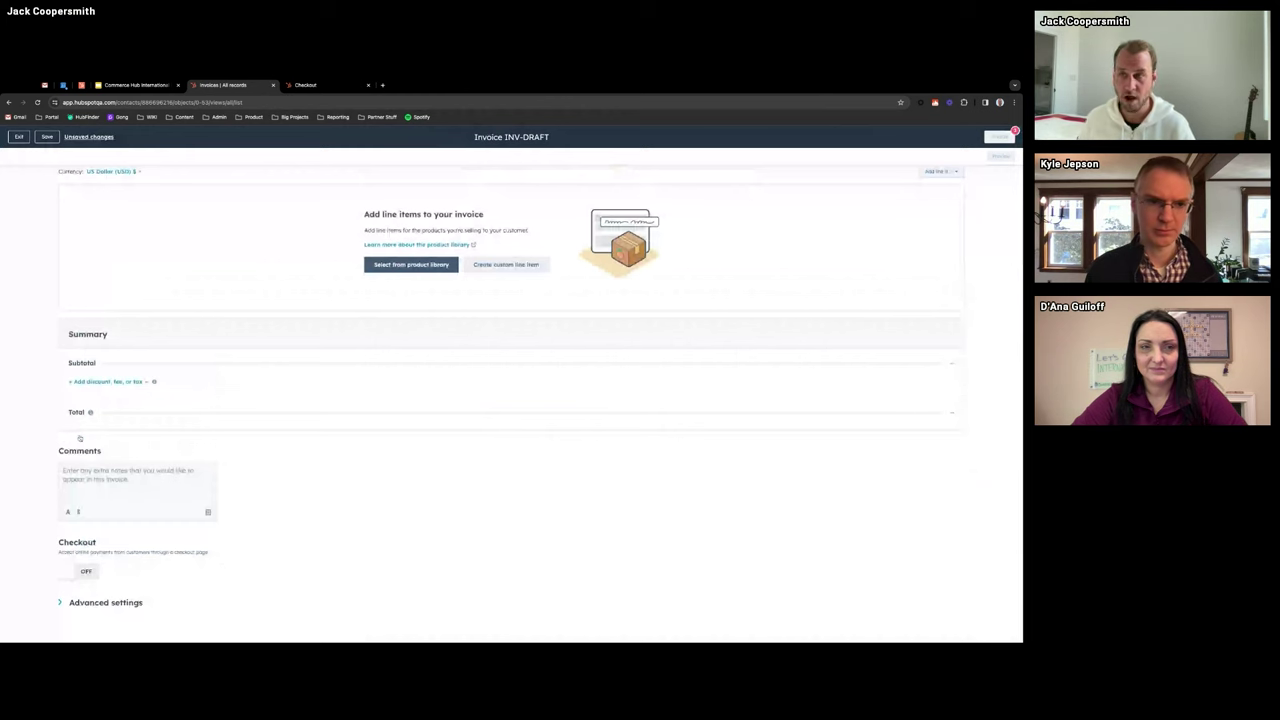
{"action": "scroll", "coordinate": [90, 340], "scroll_direction": "up", "scroll_amount": 2}
{"action": "left_click", "coordinate": [84, 224]}
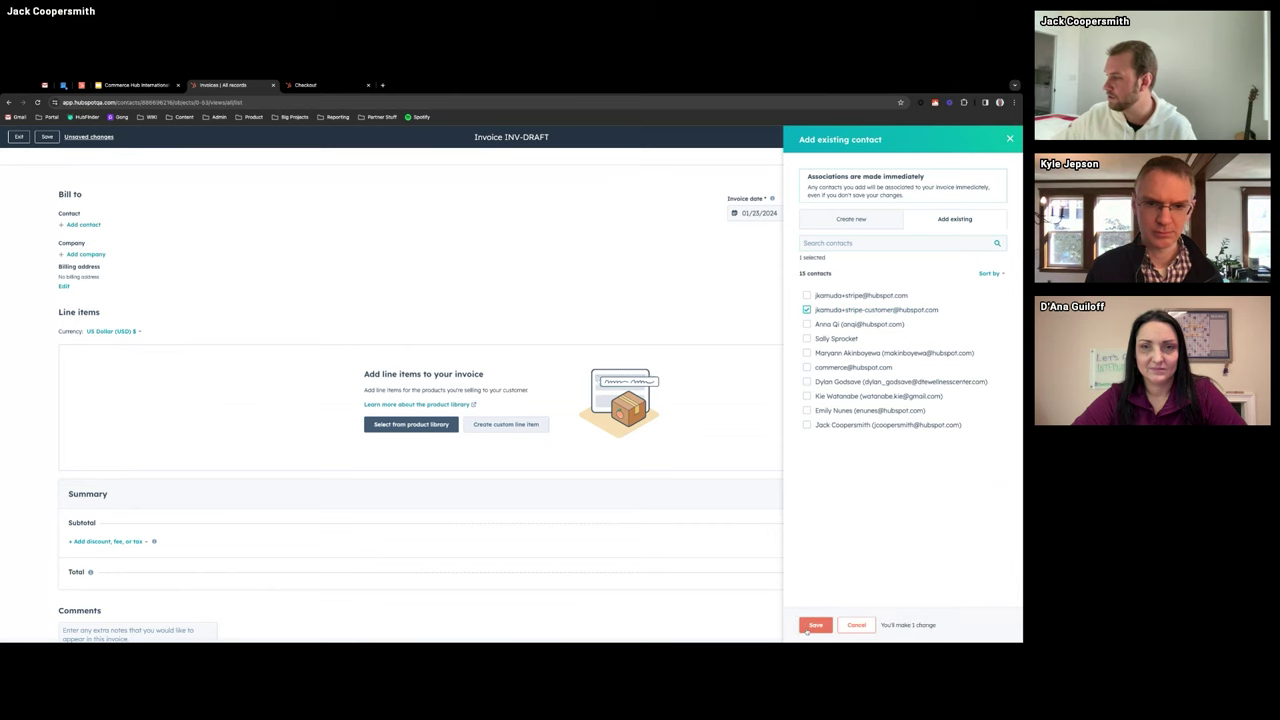
{"action": "left_click", "coordinate": [810, 627]}
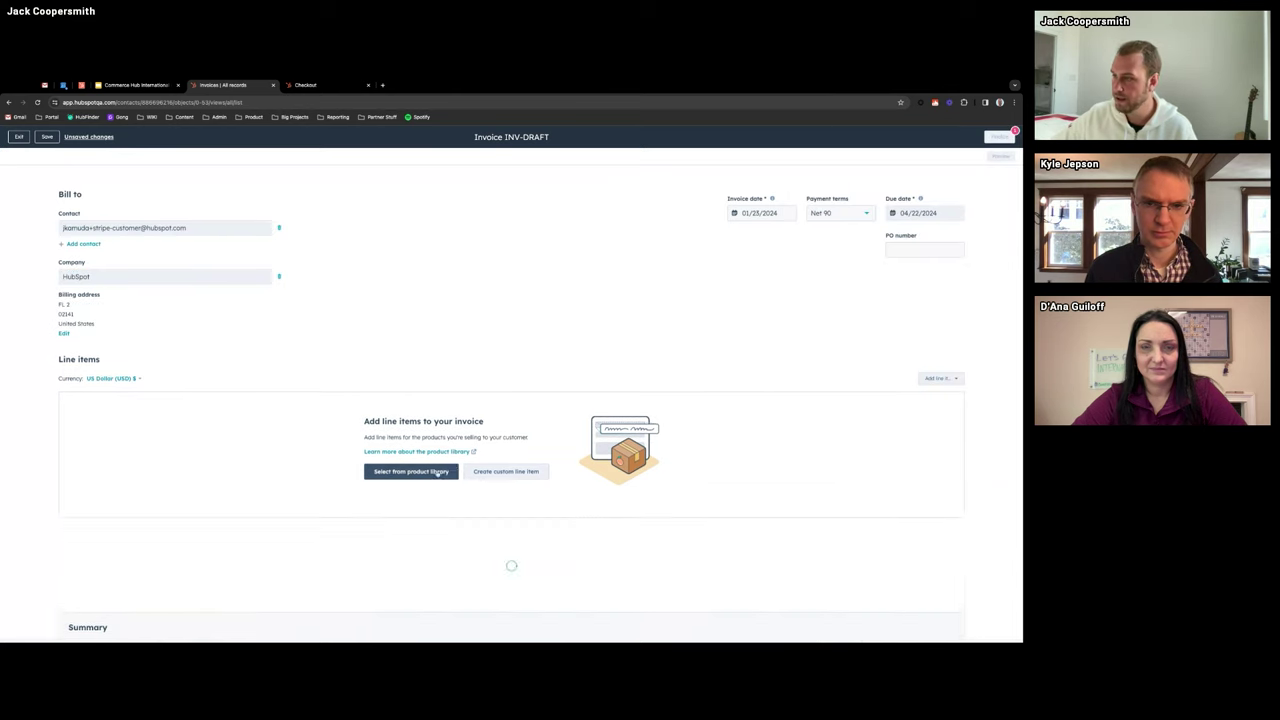
- Add the $50.00 Consultation (Pound) product from the library and preview the invoice
{"action": "left_click", "coordinate": [411, 471]}
{"action": "left_click", "coordinate": [773, 289]}
{"action": "left_click", "coordinate": [771, 626]}
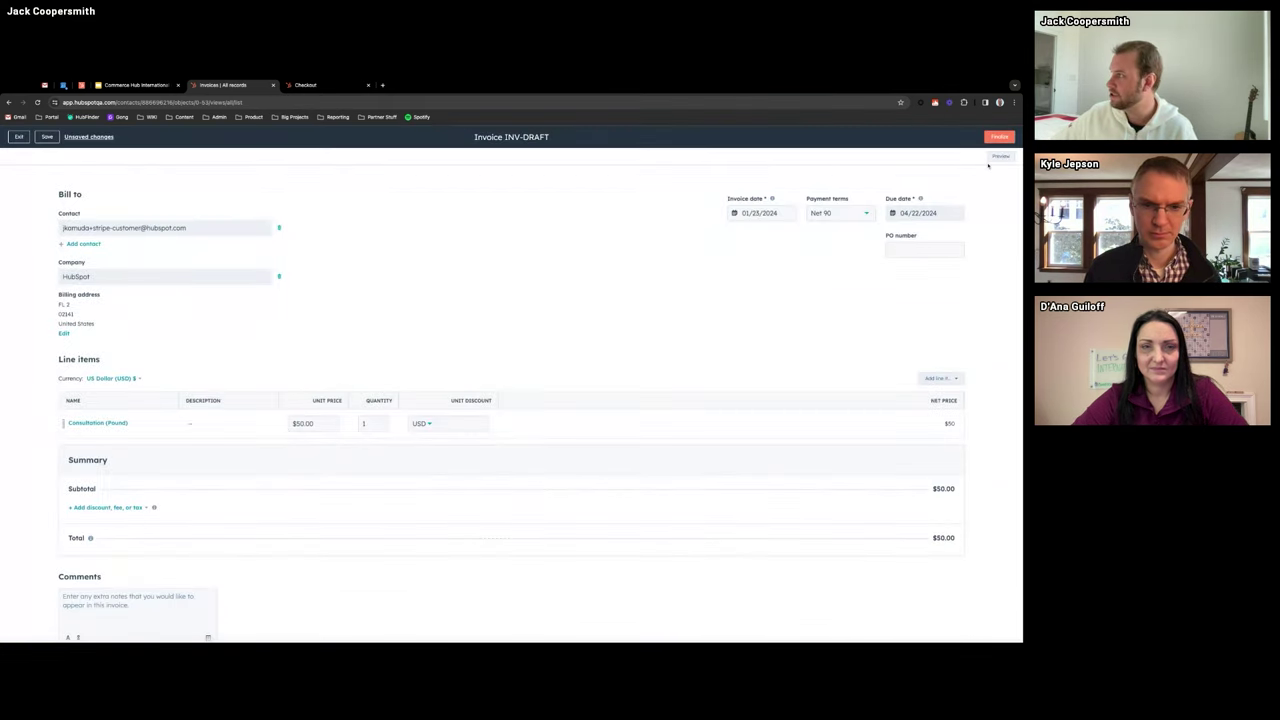
{"action": "left_click", "coordinate": [950, 134]}
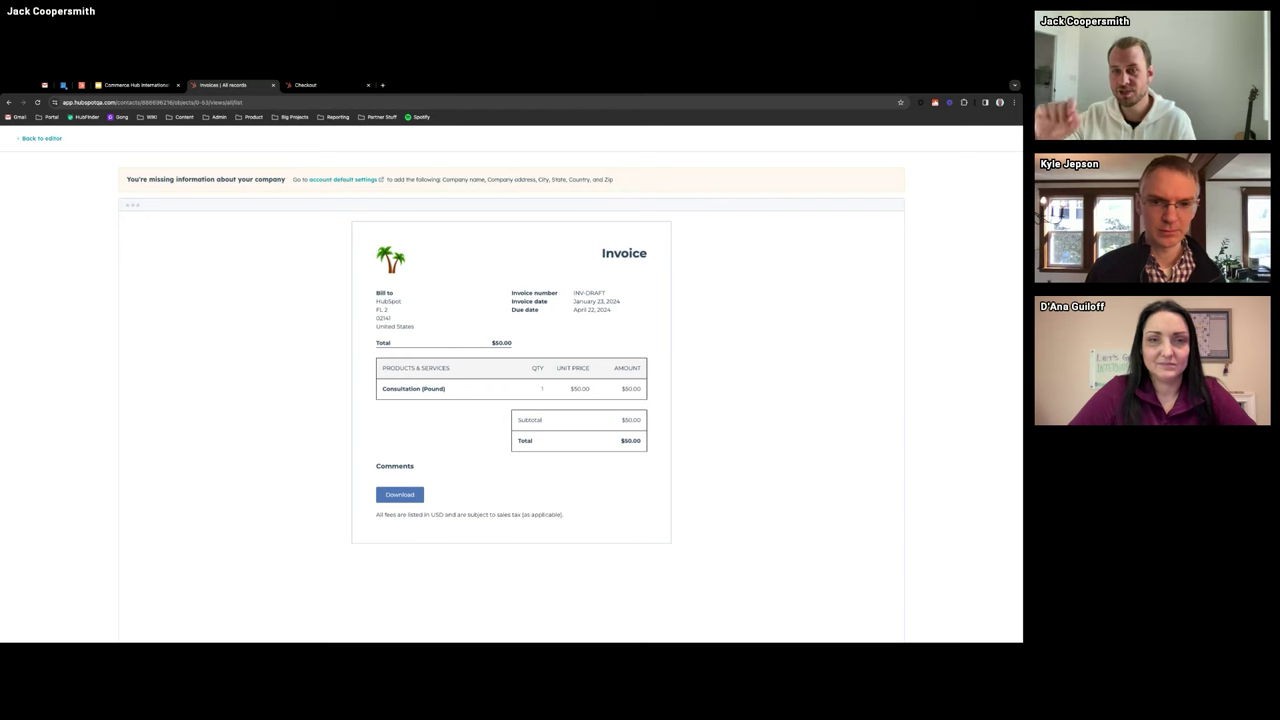
- Close the Add line item panel without adding another product and exit the invoice editor
{"action": "left_click", "coordinate": [42, 138]}
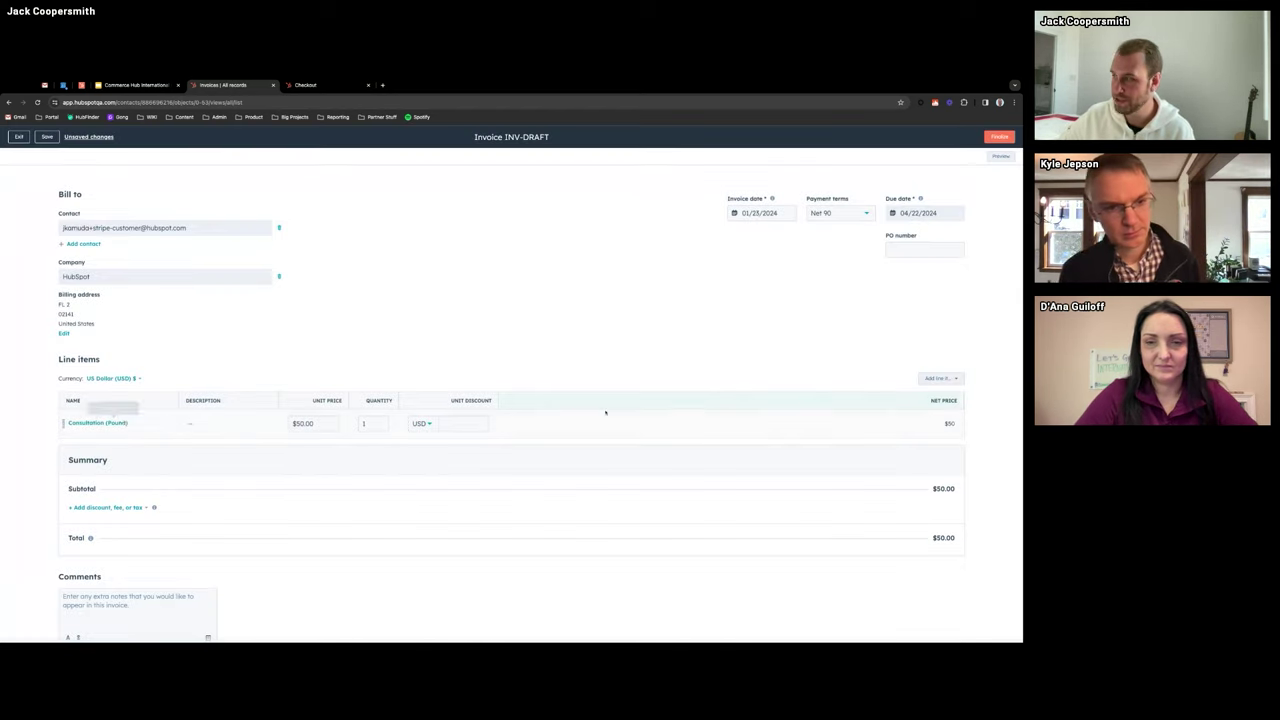
{"action": "left_click", "coordinate": [940, 378]}
{"action": "mouse_move", "coordinate": [820, 318]}
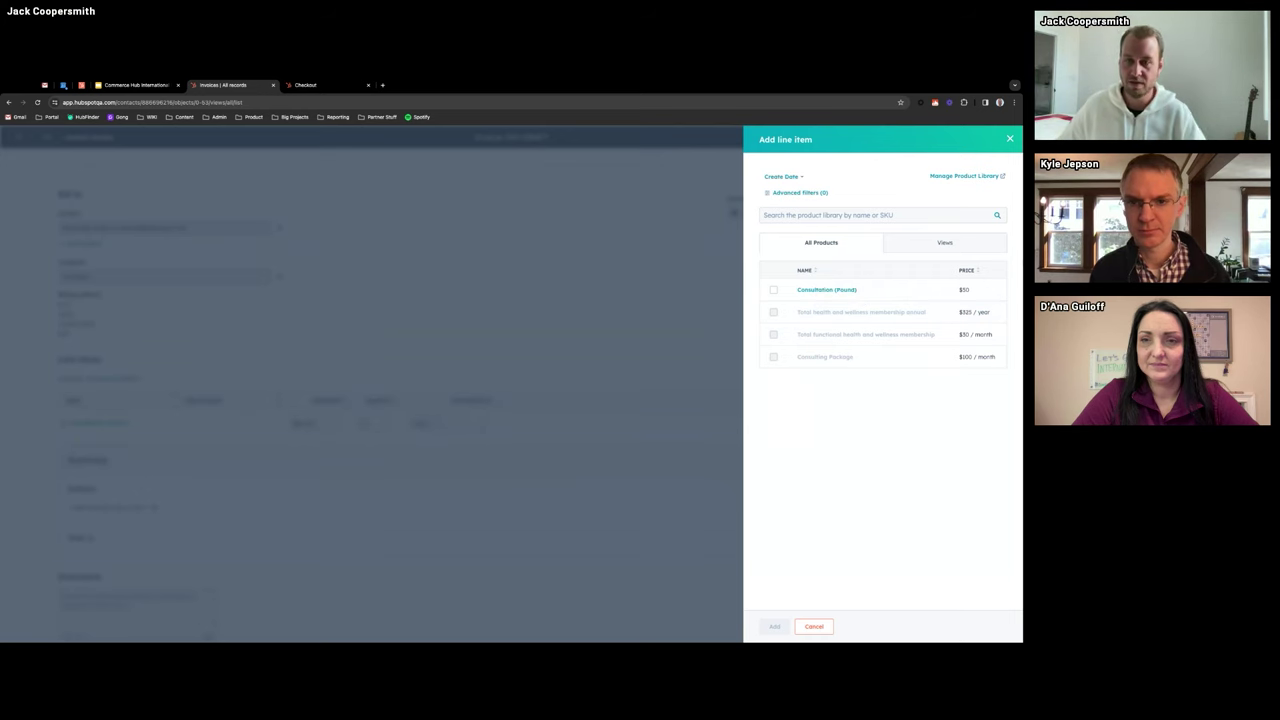
{"action": "left_click", "coordinate": [408, 277]}
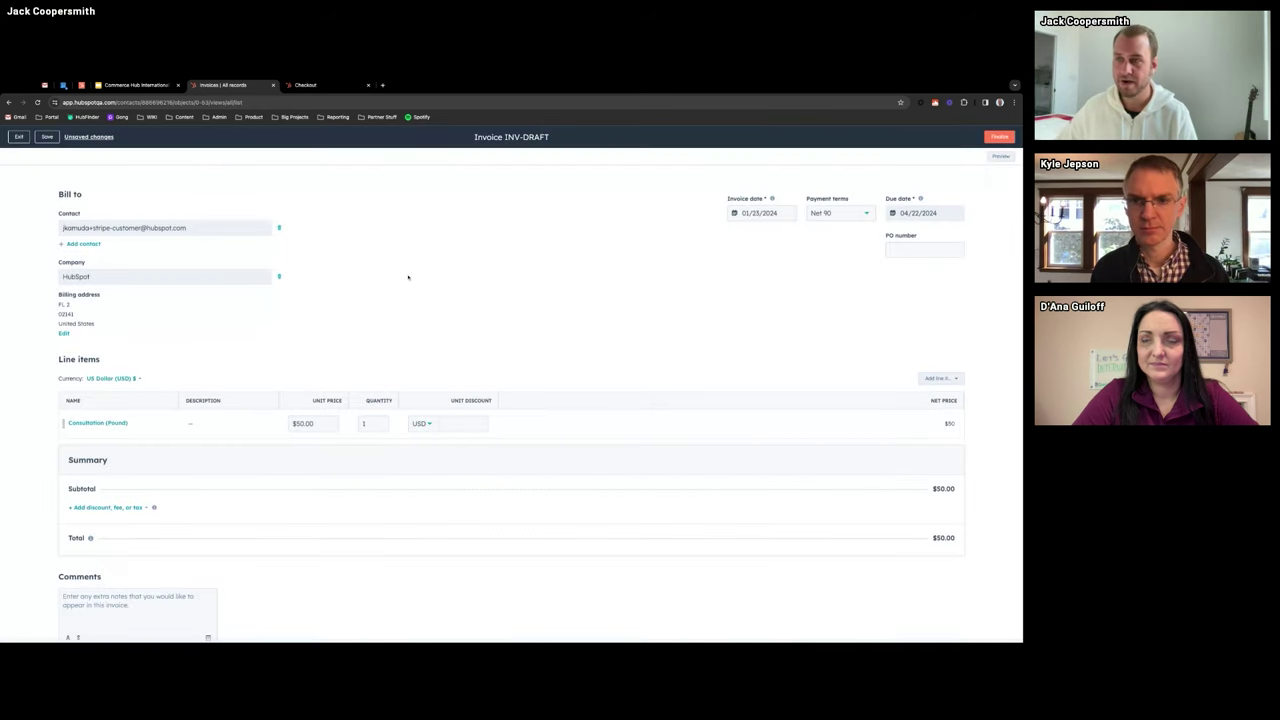
{"action": "left_click", "coordinate": [18, 137]}
- Discard the draft invoice unsaved, close the INV-DRAFT panel, and go to Sales > Payments
{"action": "left_click", "coordinate": [477, 212]}
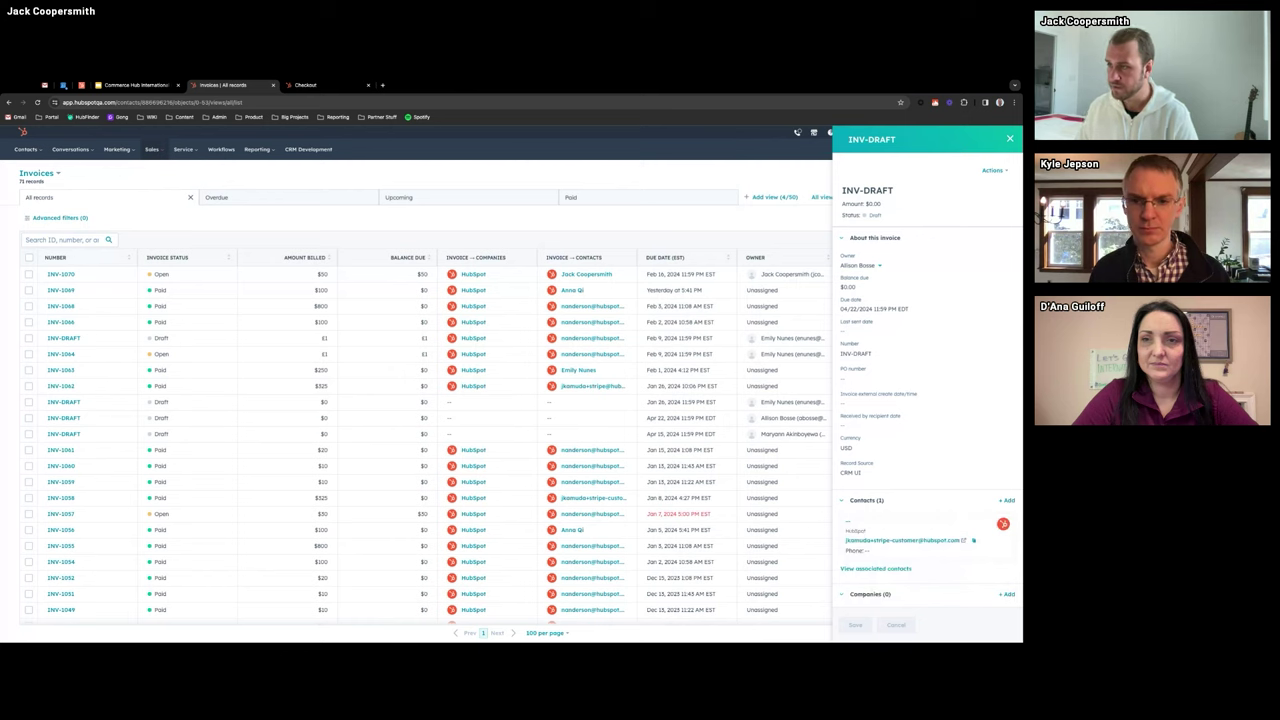
{"action": "left_click", "coordinate": [1009, 139]}
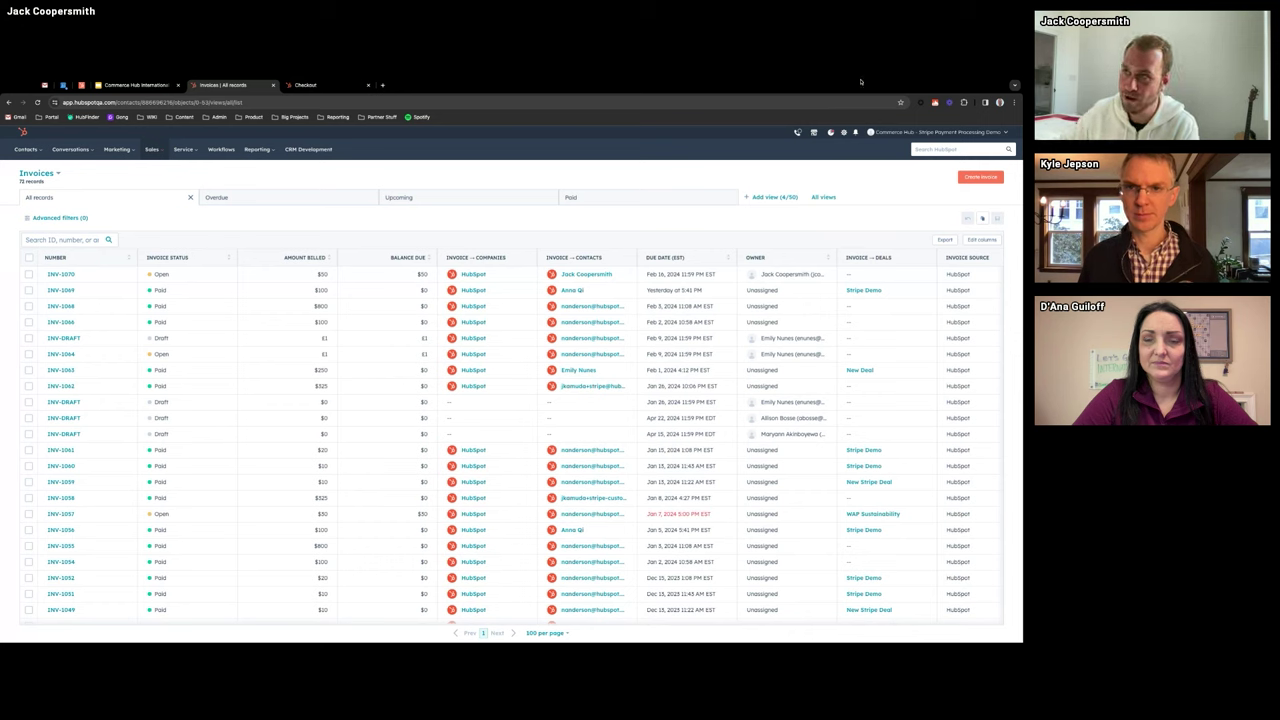
{"action": "left_click", "coordinate": [152, 150]}
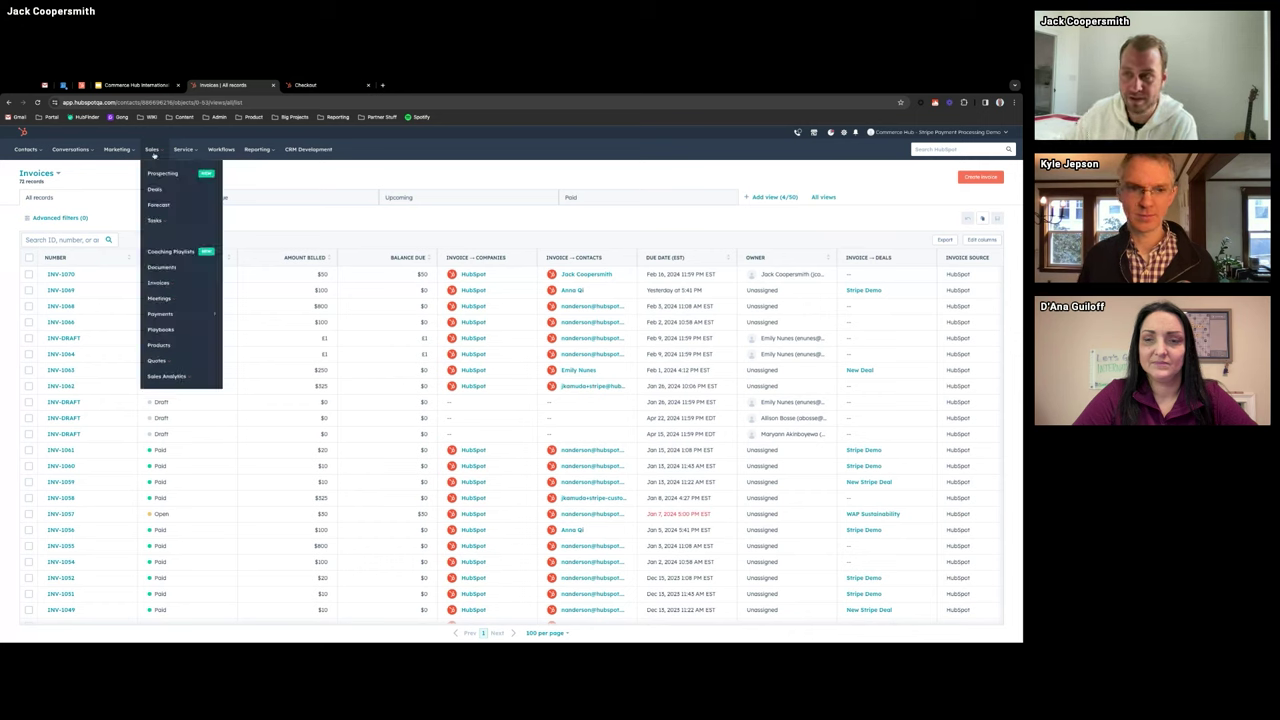
{"action": "mouse_move", "coordinate": [190, 313]}
{"action": "left_click", "coordinate": [255, 177]}
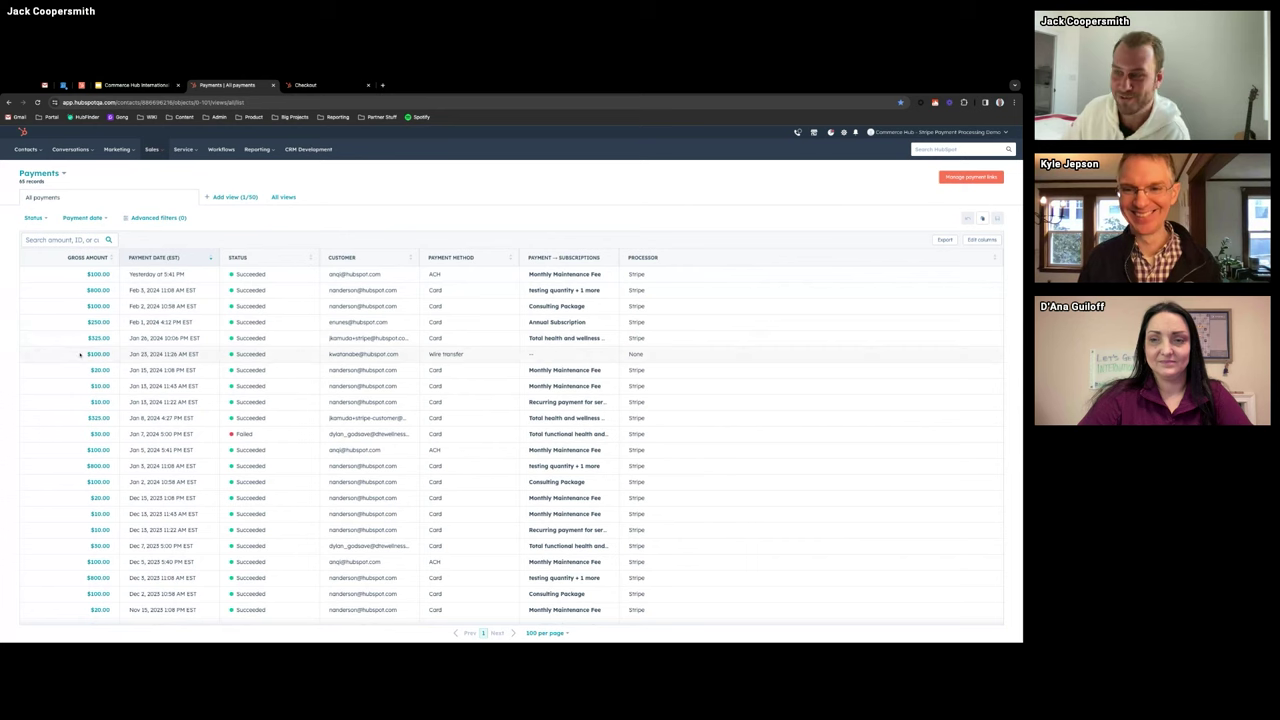
- Open the $10.00 Jan 13 payment's details and show its refund and receipt actions
{"action": "left_click", "coordinate": [100, 402]}
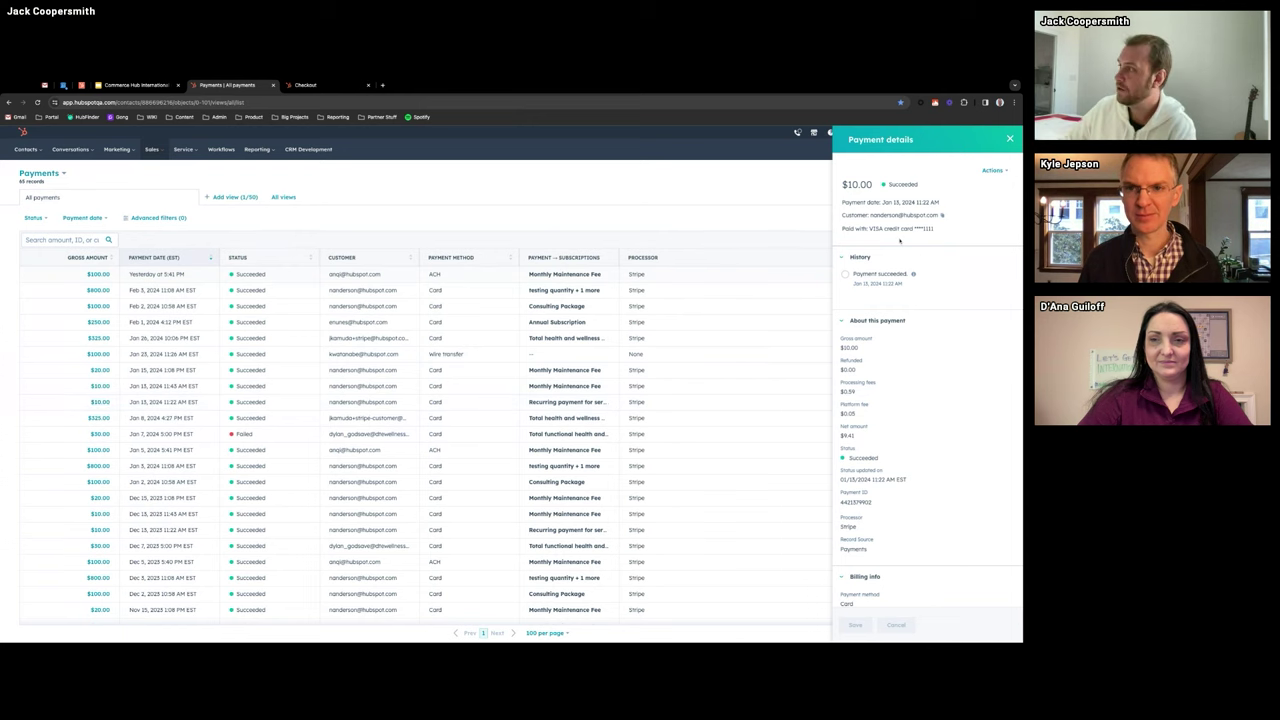
{"action": "left_click", "coordinate": [991, 174]}
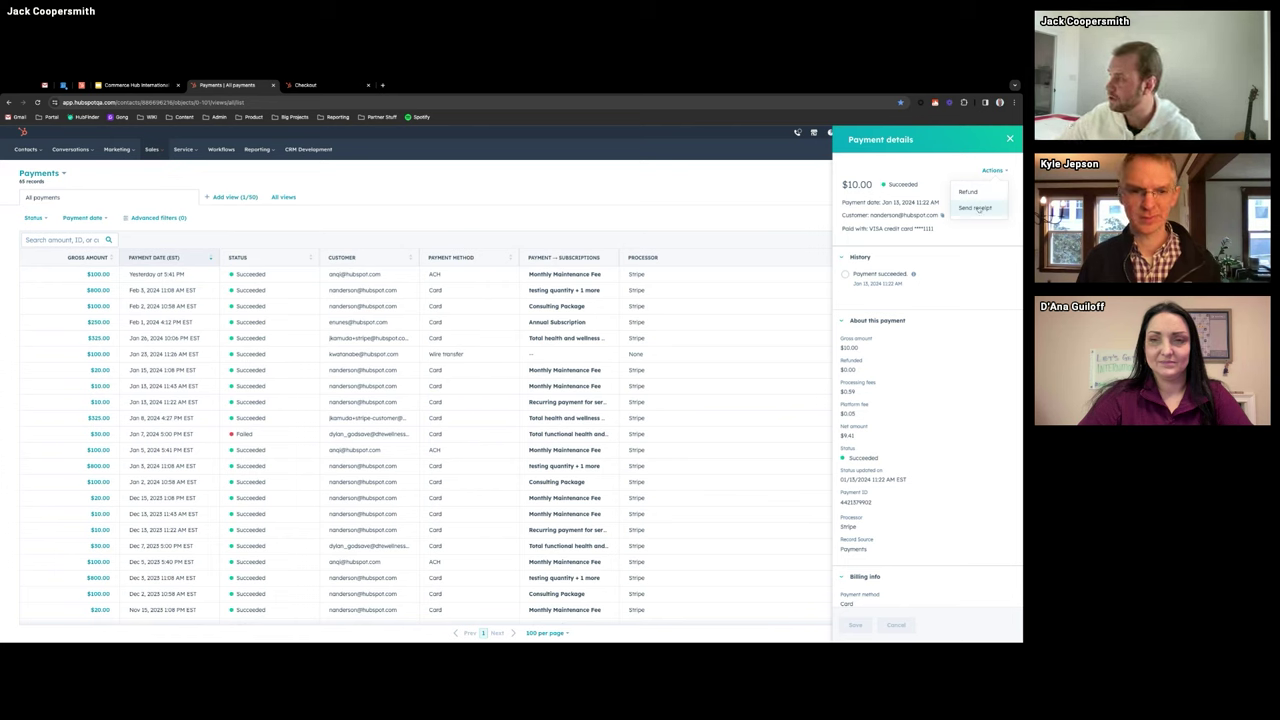
- Review the $10.00 payment's linked contact, company, deal, invoice and subscription, then close its details
{"action": "scroll", "coordinate": [887, 345], "scroll_direction": "down", "scroll_amount": 1}
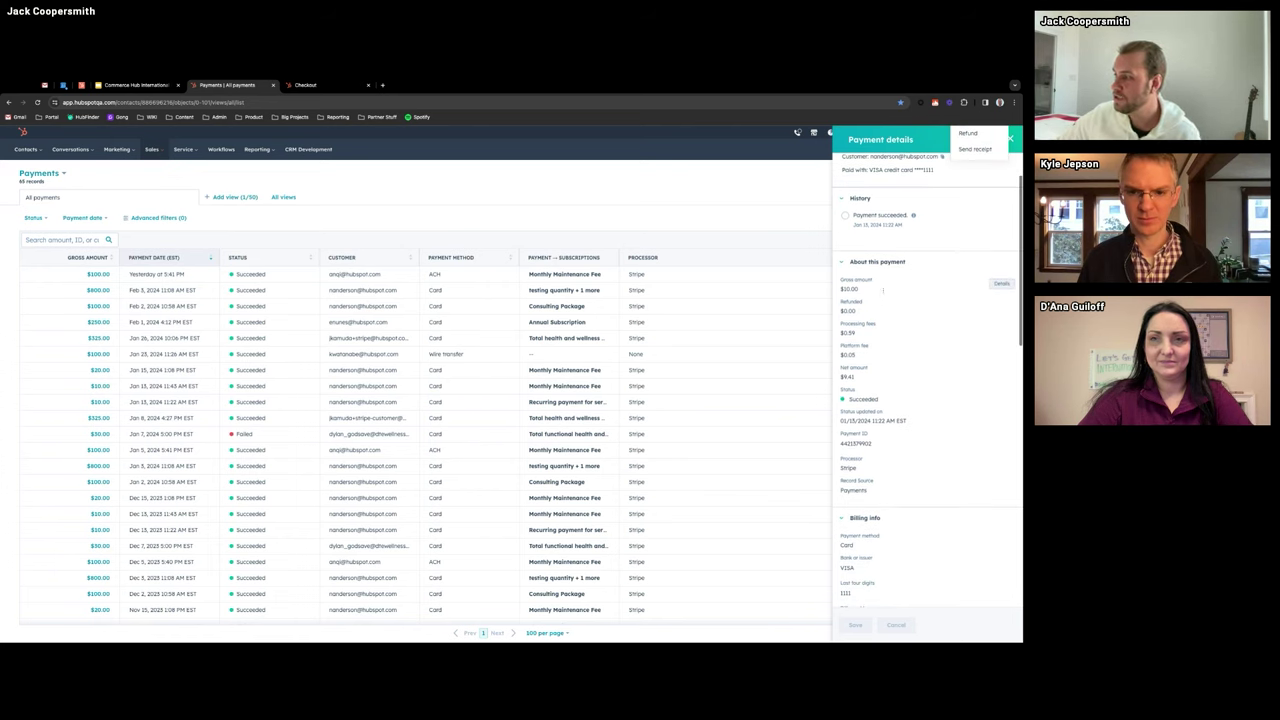
{"action": "scroll", "coordinate": [884, 300], "scroll_direction": "down", "scroll_amount": 1}
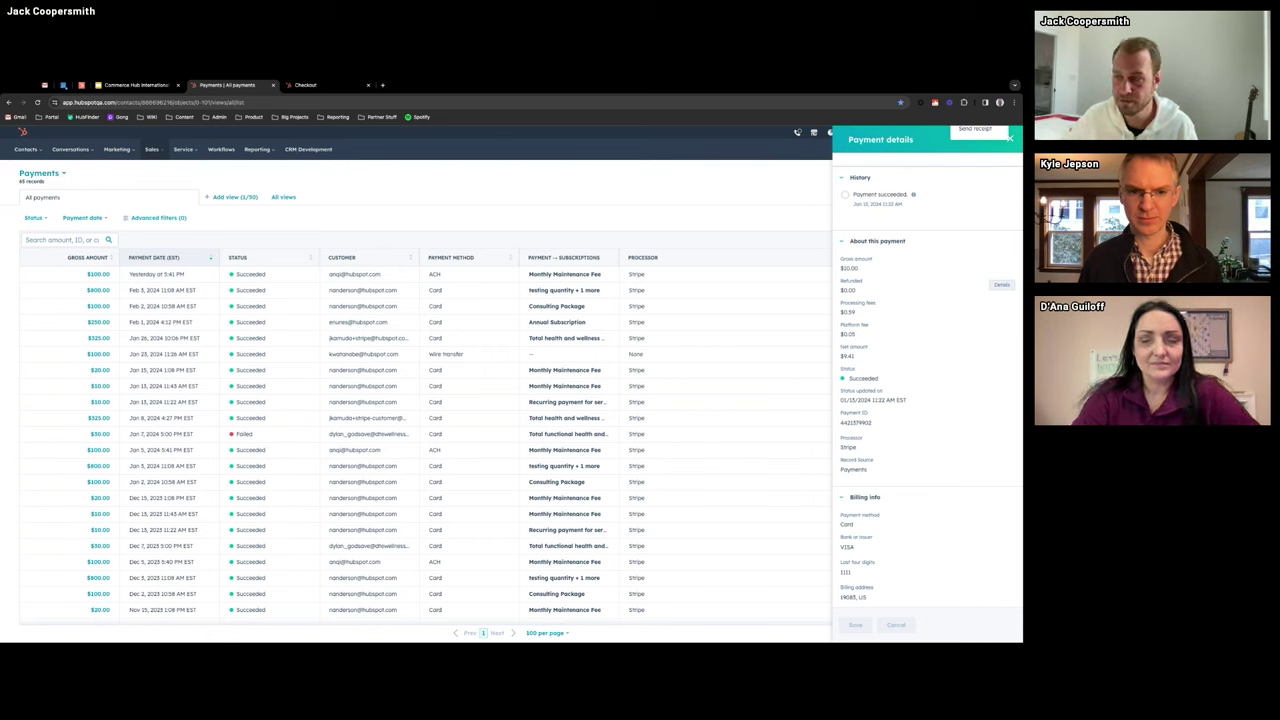
{"action": "scroll", "coordinate": [928, 380], "scroll_direction": "down", "scroll_amount": 5}
{"action": "scroll", "coordinate": [860, 300], "scroll_direction": "down", "scroll_amount": 1}
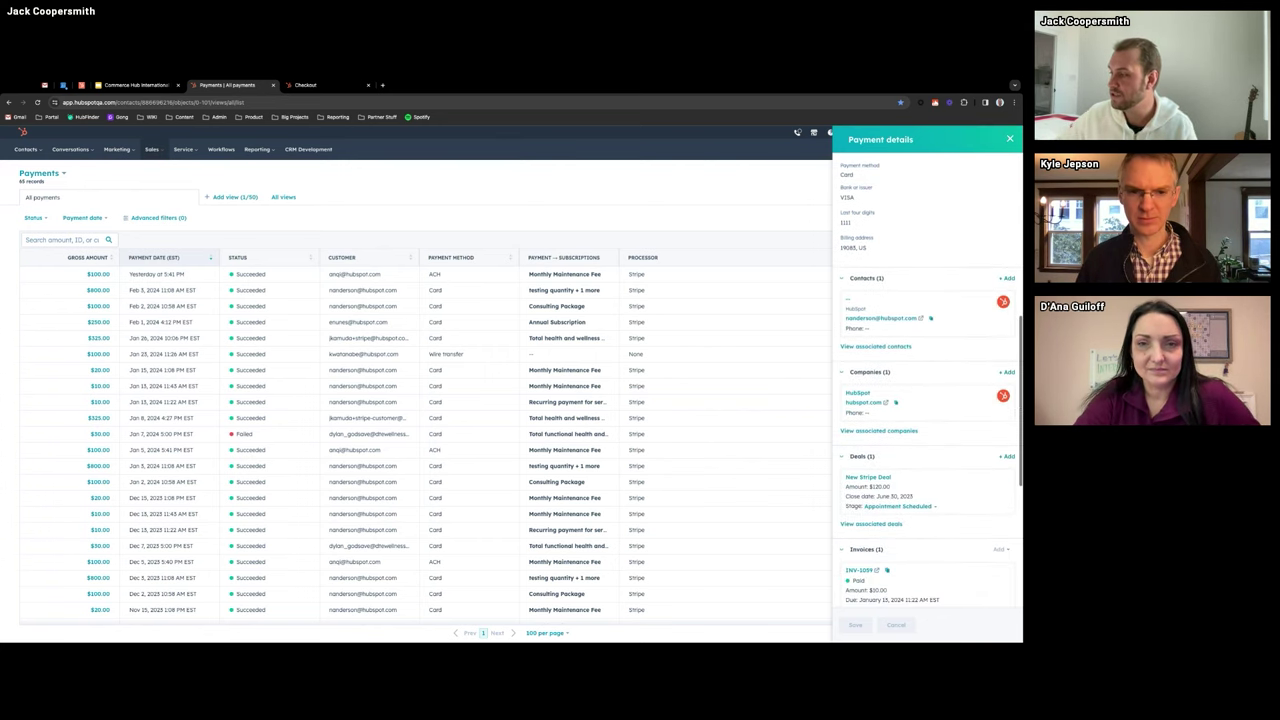
{"action": "scroll", "coordinate": [857, 302], "scroll_direction": "down", "scroll_amount": 2}
{"action": "scroll", "coordinate": [857, 302], "scroll_direction": "down", "scroll_amount": 3}
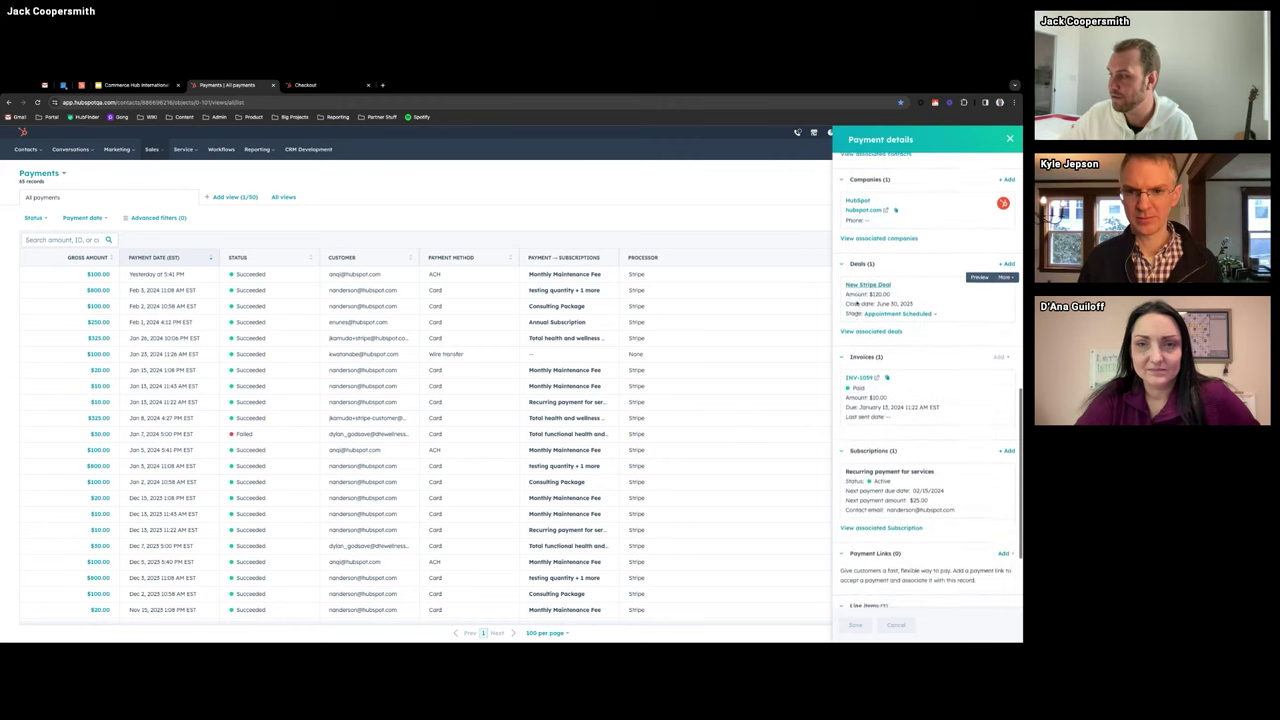
{"action": "scroll", "coordinate": [857, 302], "scroll_direction": "down", "scroll_amount": 1}
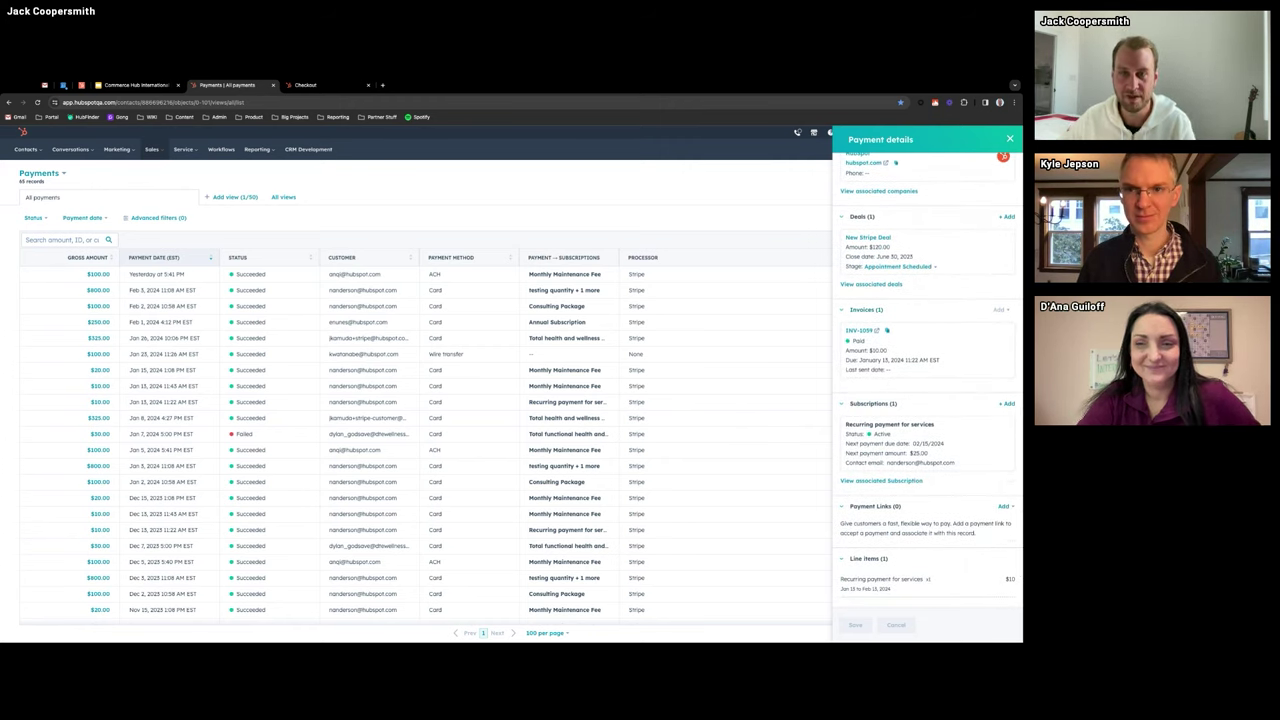
{"action": "scroll", "coordinate": [952, 300], "scroll_direction": "up", "scroll_amount": 10}
{"action": "left_click", "coordinate": [993, 170]}
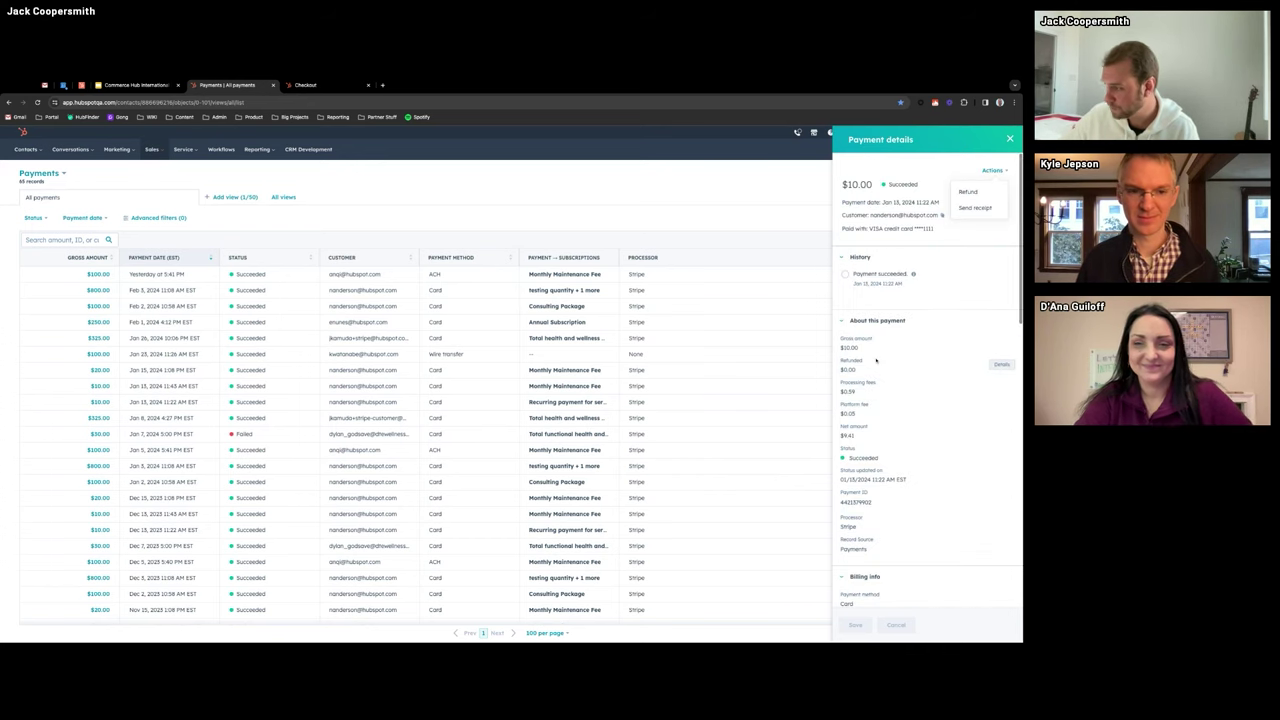
{"action": "key", "text": "Escape"}
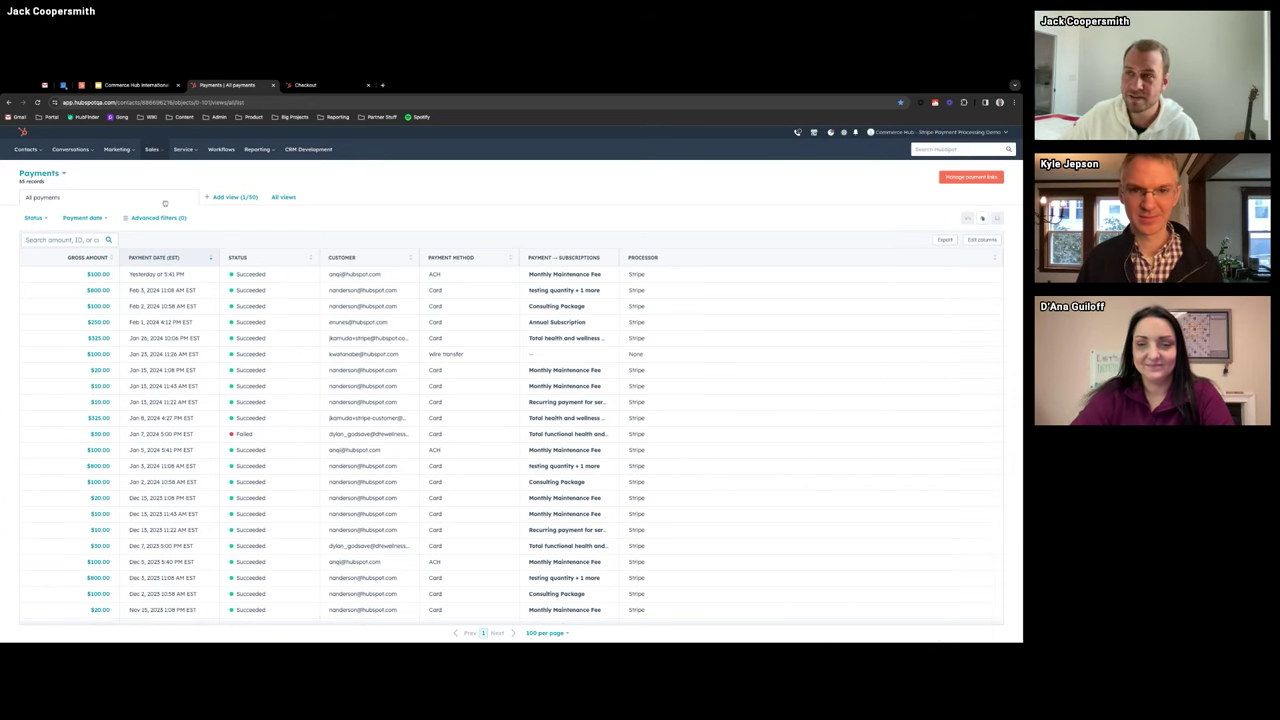
- Explore a Processor filter on Payments without applying it, then open the Subscriptions list
{"action": "left_click", "coordinate": [159, 218]}
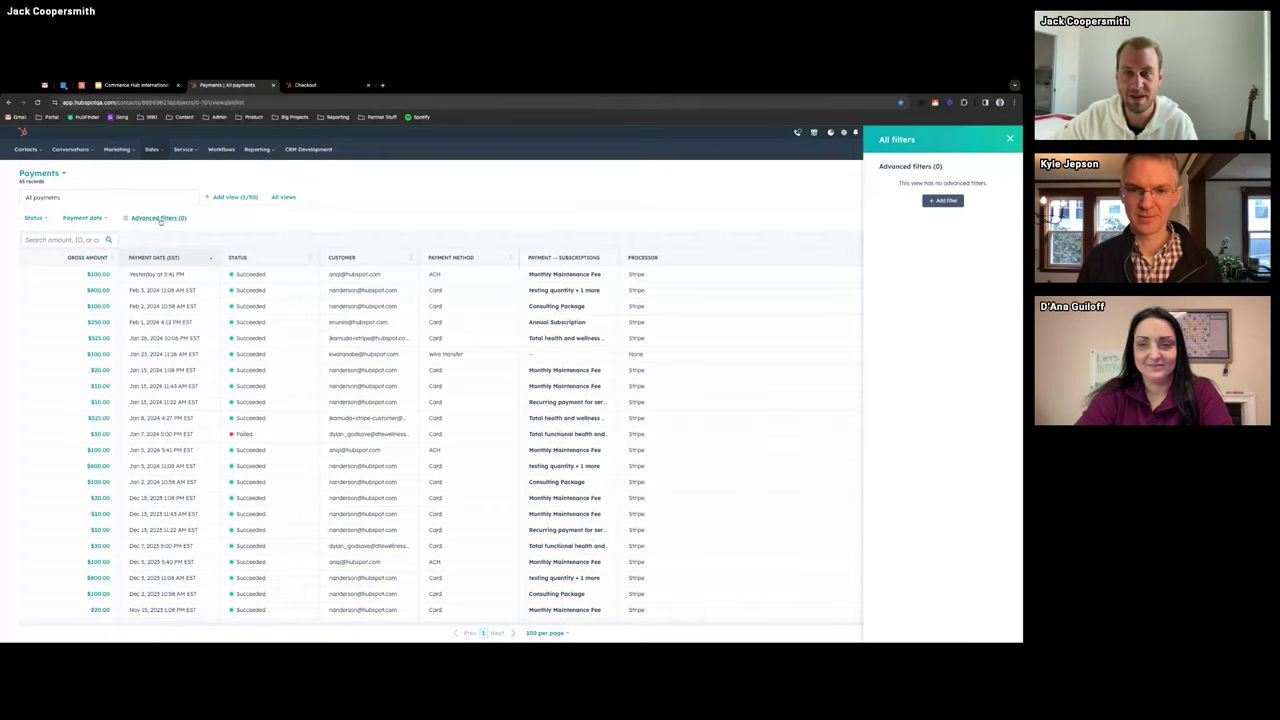
{"action": "left_click", "coordinate": [942, 200]}
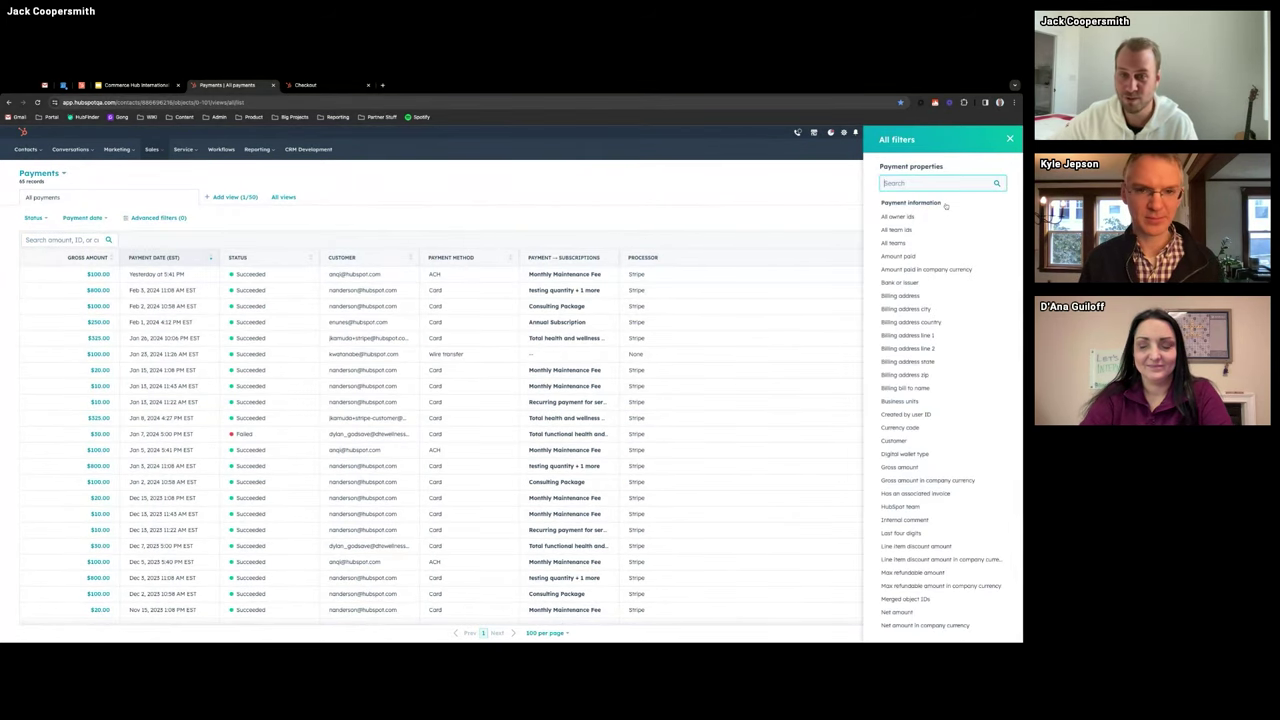
{"action": "type", "text": "proc"}
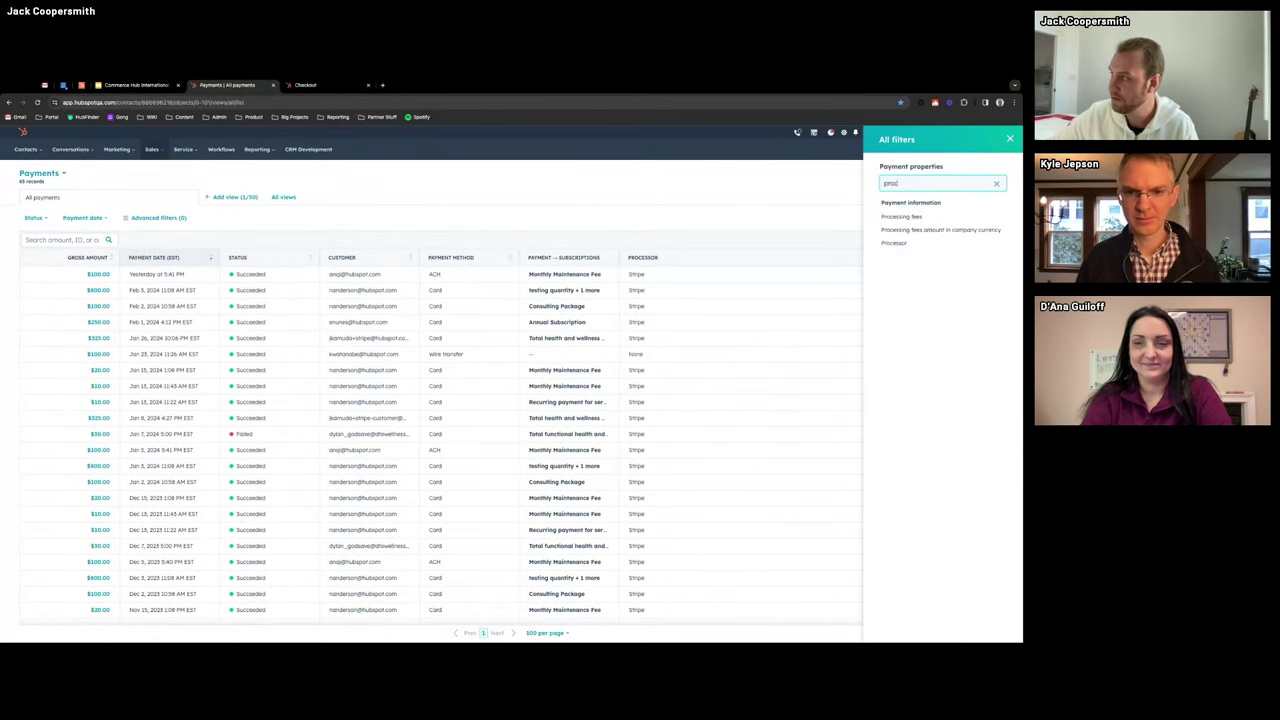
{"action": "left_click", "coordinate": [951, 243]}
{"action": "left_click", "coordinate": [930, 206]}
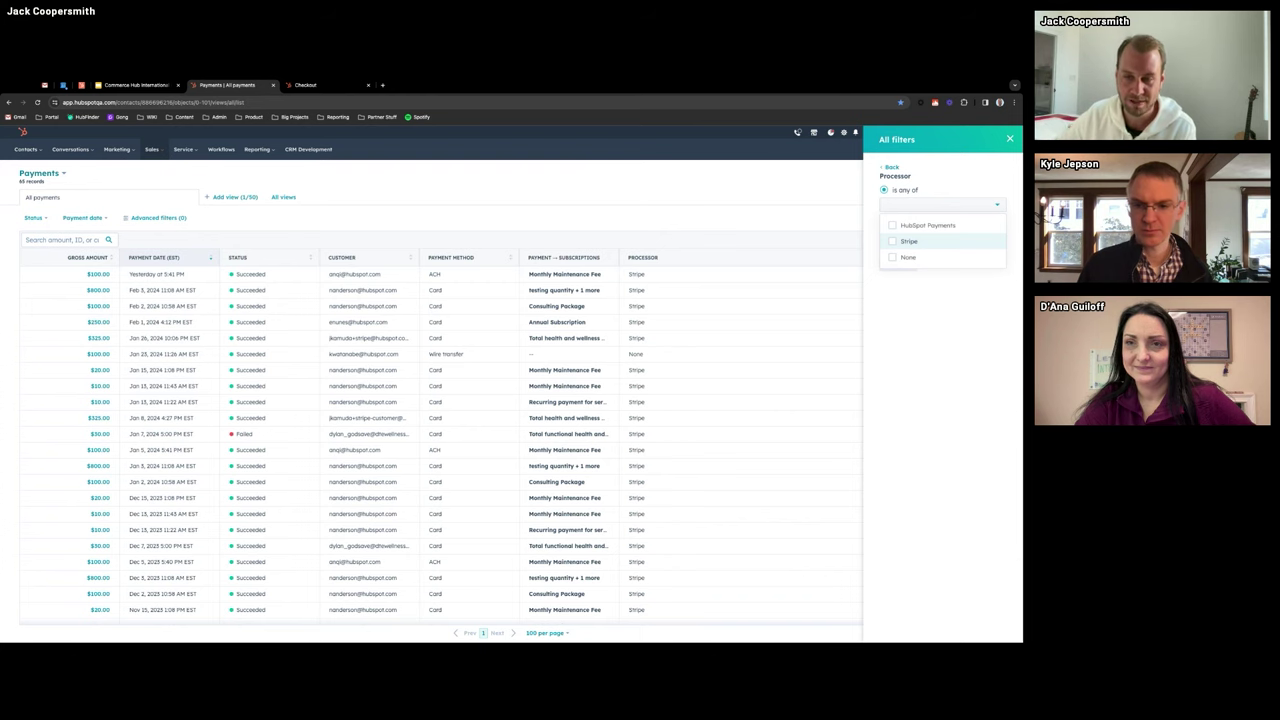
{"action": "left_click", "coordinate": [42, 173]}
{"action": "left_click", "coordinate": [50, 210]}
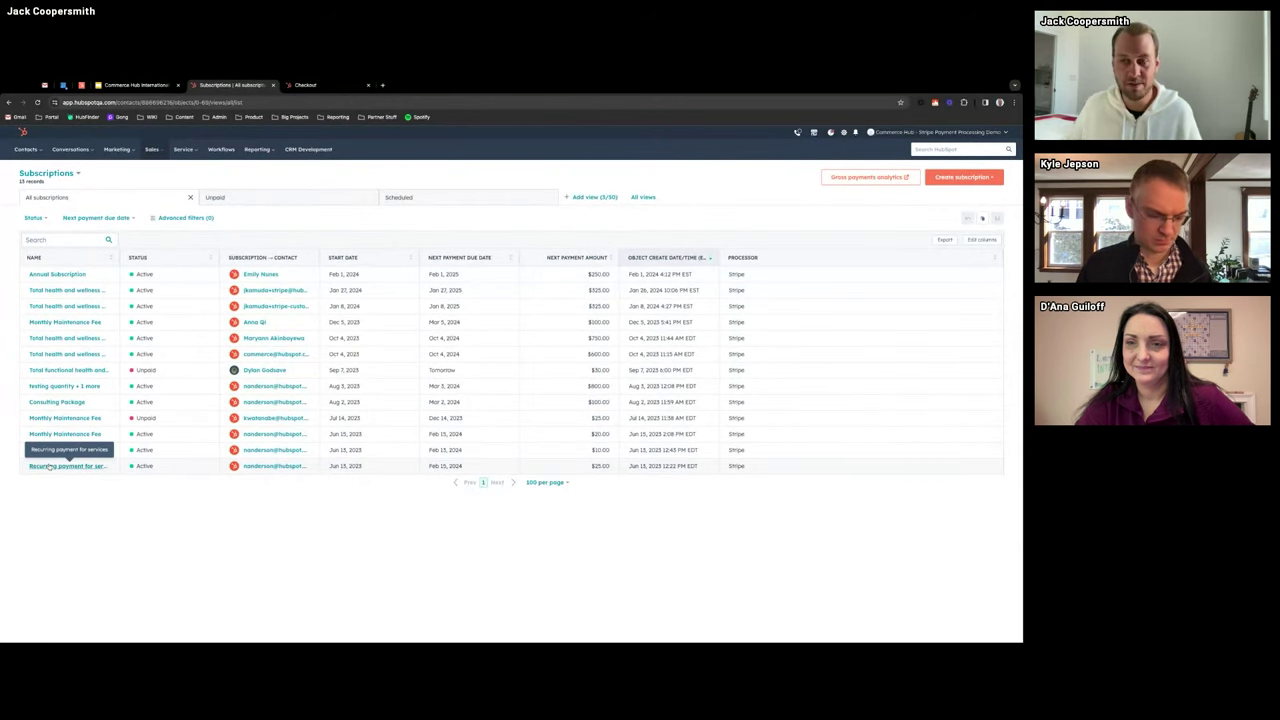
- Open the Recurring payment for services subscription, review its $10.00 monthly details, and list its actions
{"action": "left_click", "coordinate": [48, 467]}
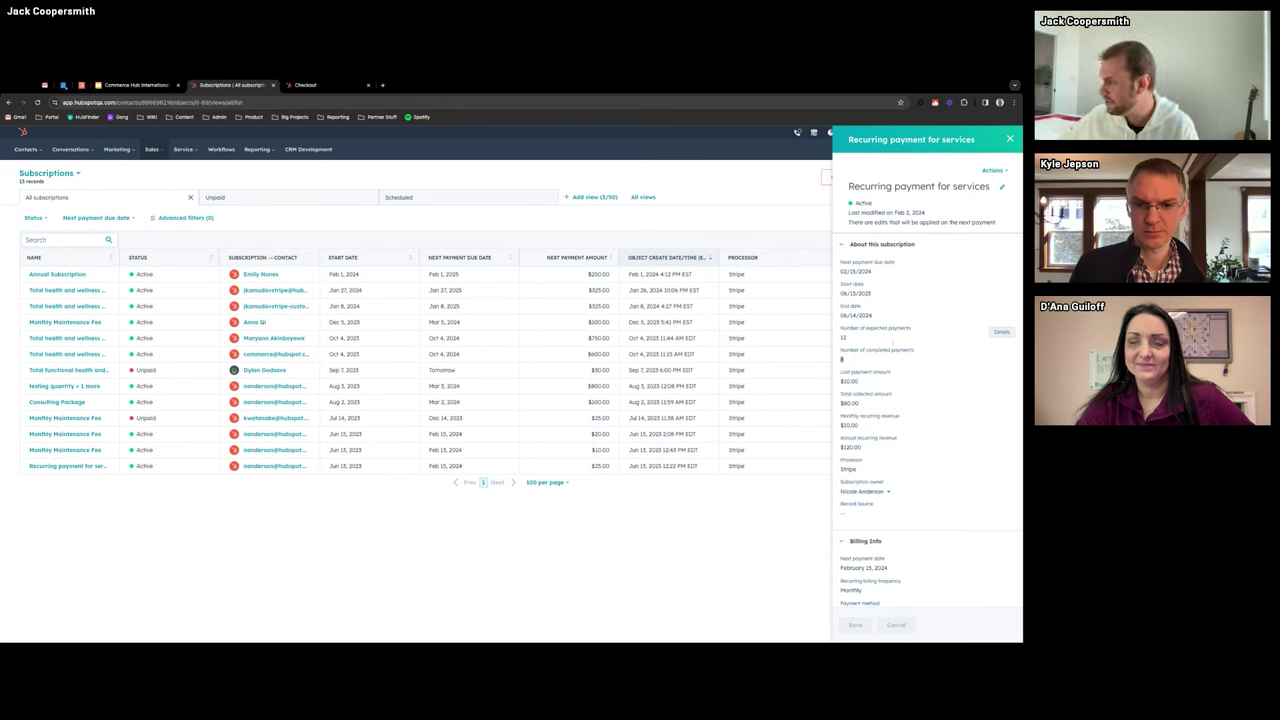
{"action": "scroll", "coordinate": [882, 445], "scroll_direction": "down", "scroll_amount": 1}
{"action": "scroll", "coordinate": [882, 448], "scroll_direction": "down", "scroll_amount": 10}
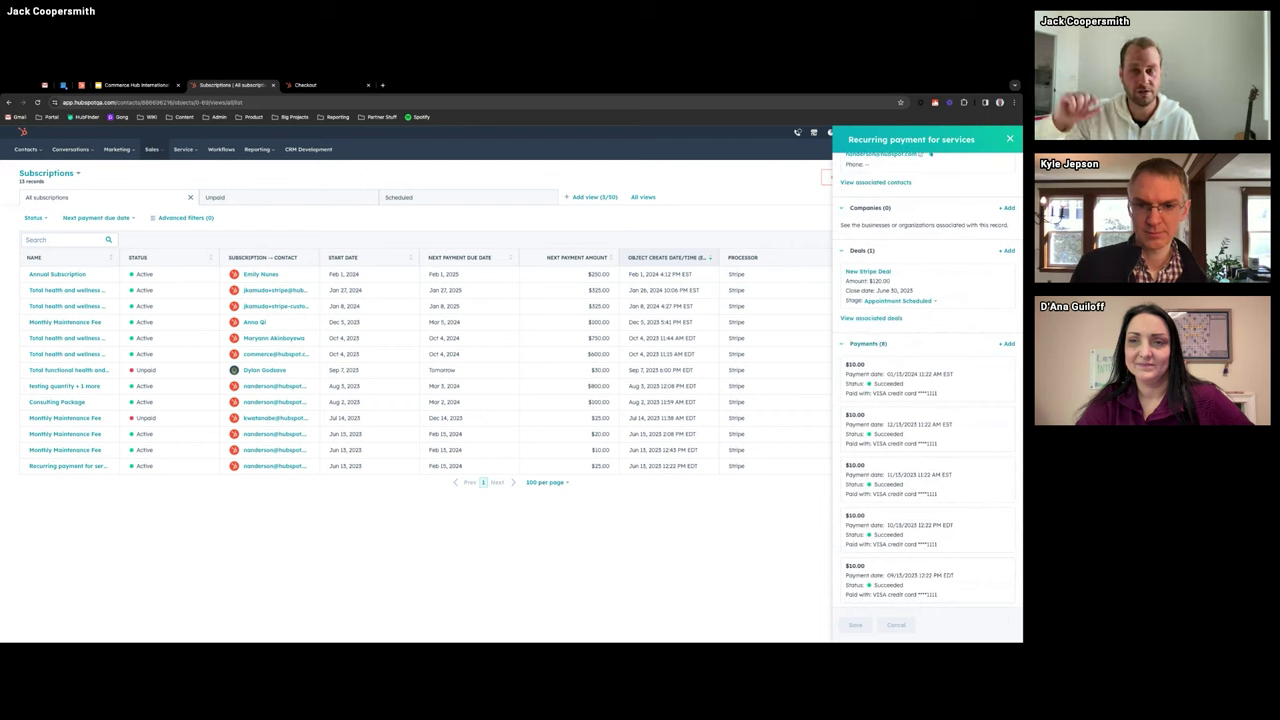
{"action": "scroll", "coordinate": [930, 350], "scroll_direction": "down", "scroll_amount": 4}
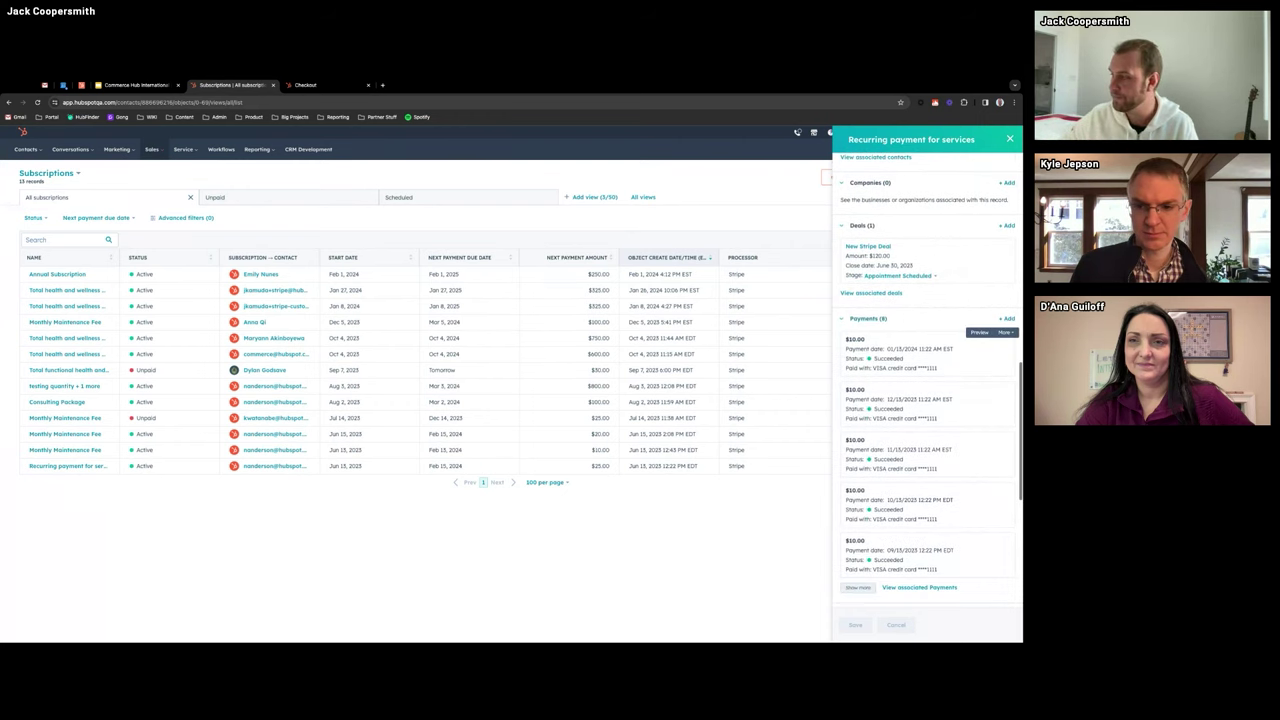
{"action": "scroll", "coordinate": [990, 335], "scroll_direction": "up", "scroll_amount": 10}
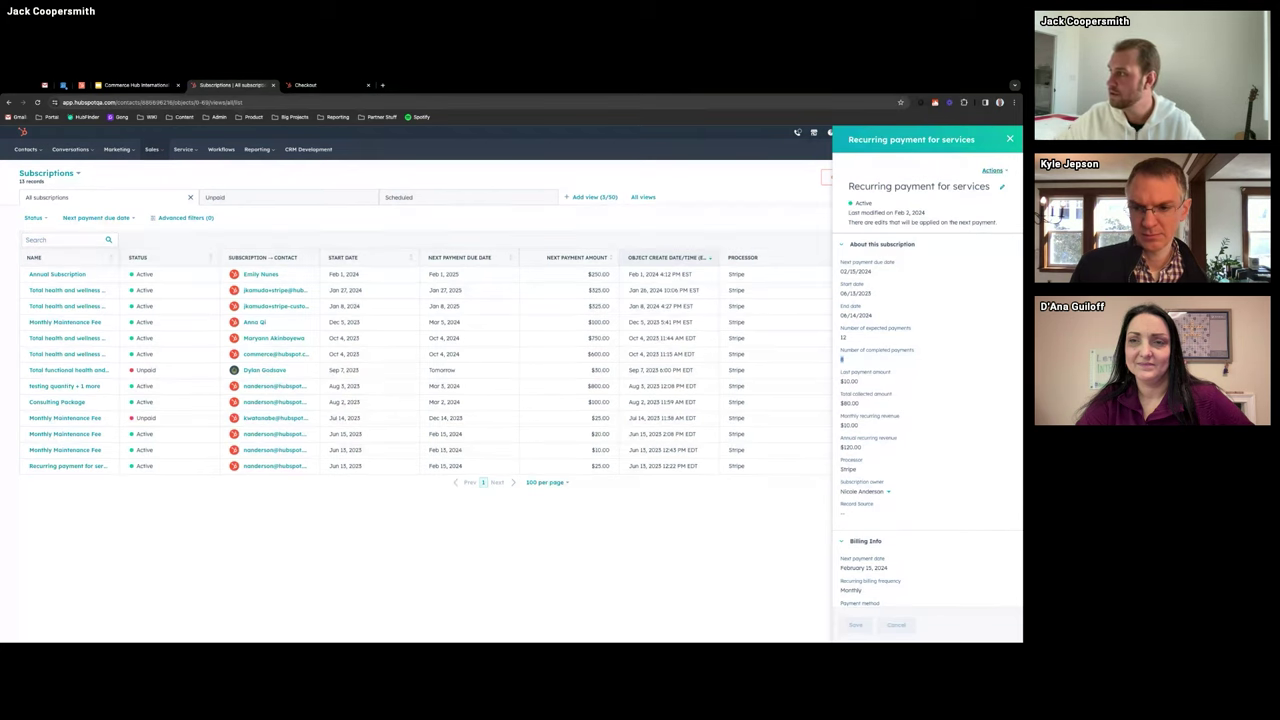
{"action": "left_click", "coordinate": [992, 171]}
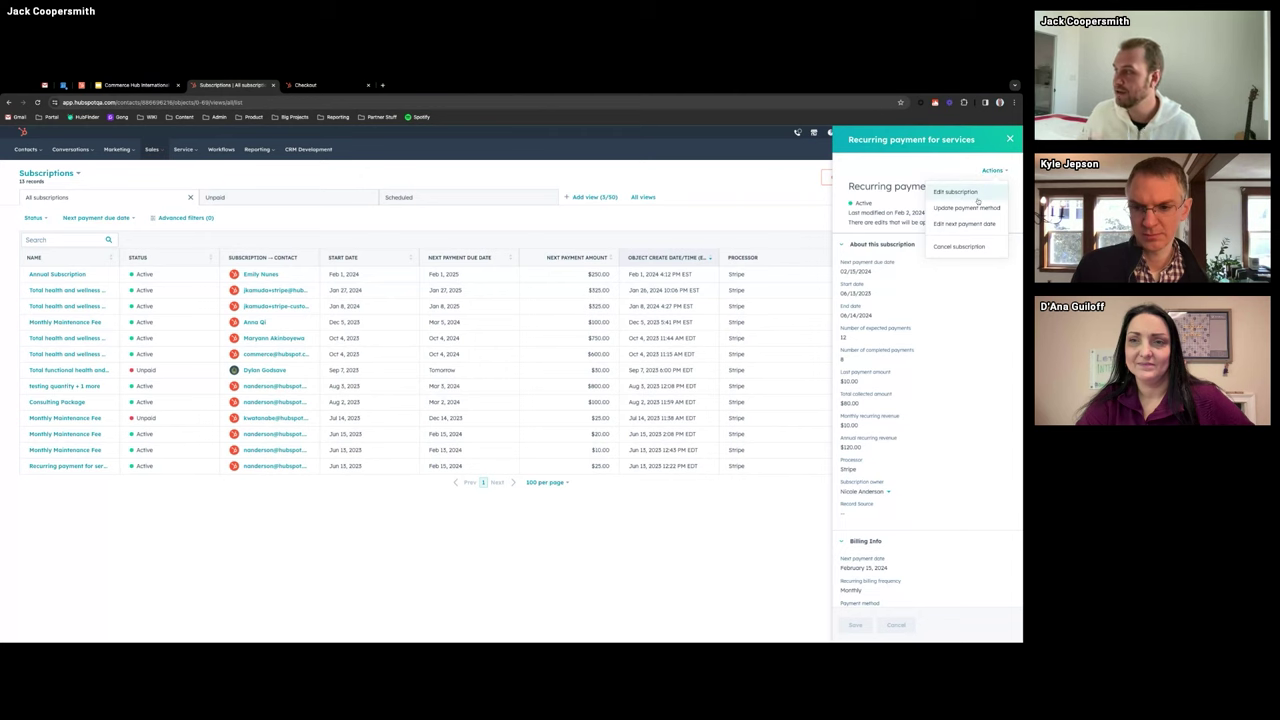
- Change the subscription's line item unit price to $250.00, leaving proration off
{"action": "left_click", "coordinate": [955, 191]}
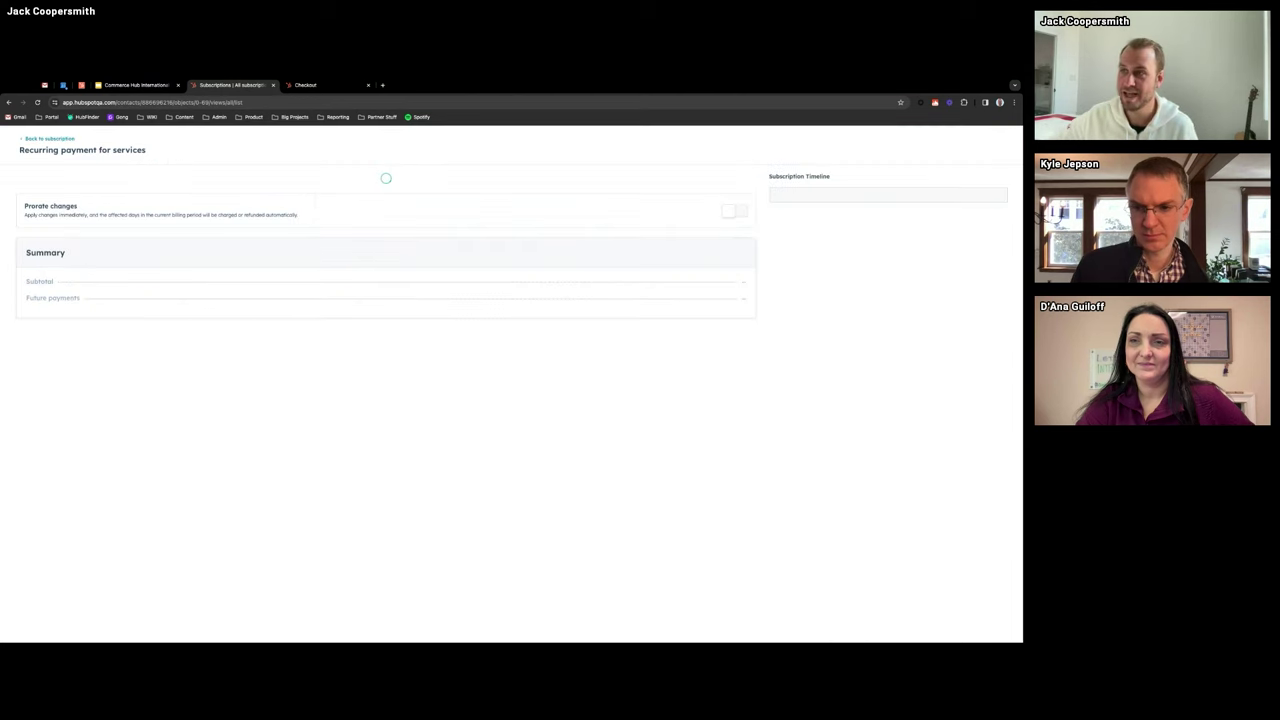
{"action": "left_click", "coordinate": [281, 222]}
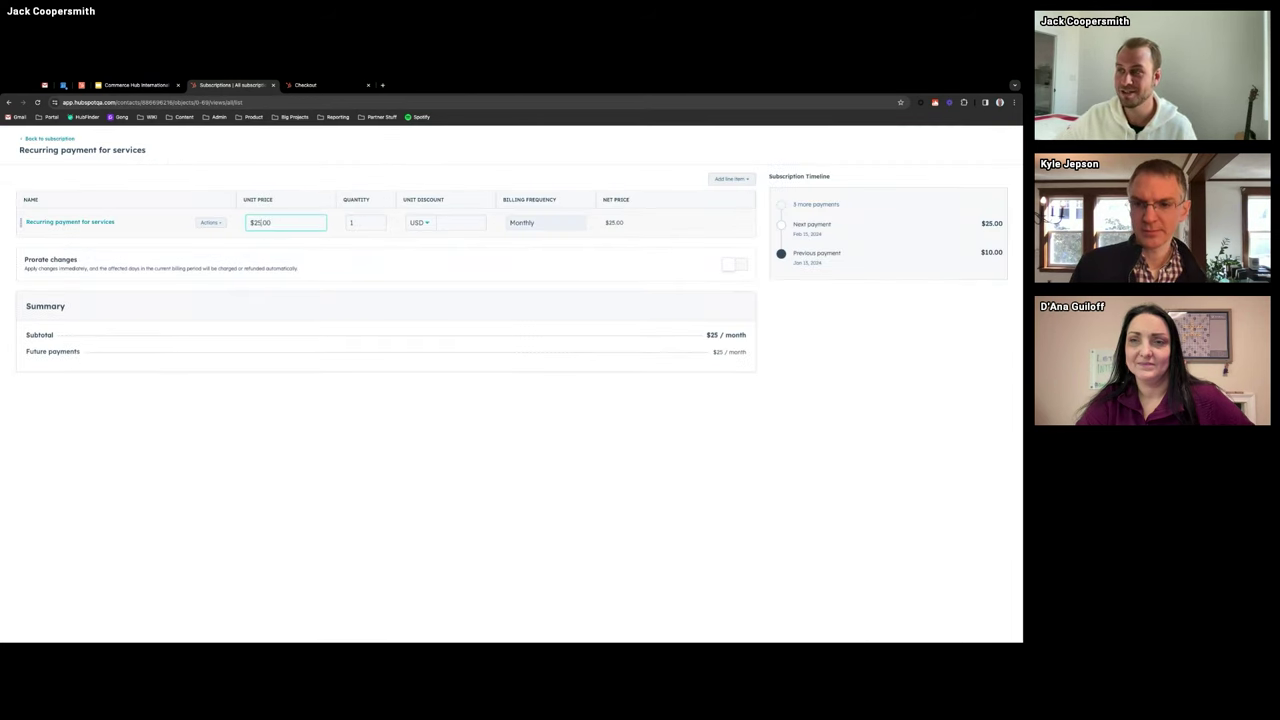
{"action": "type", "text": "0"}
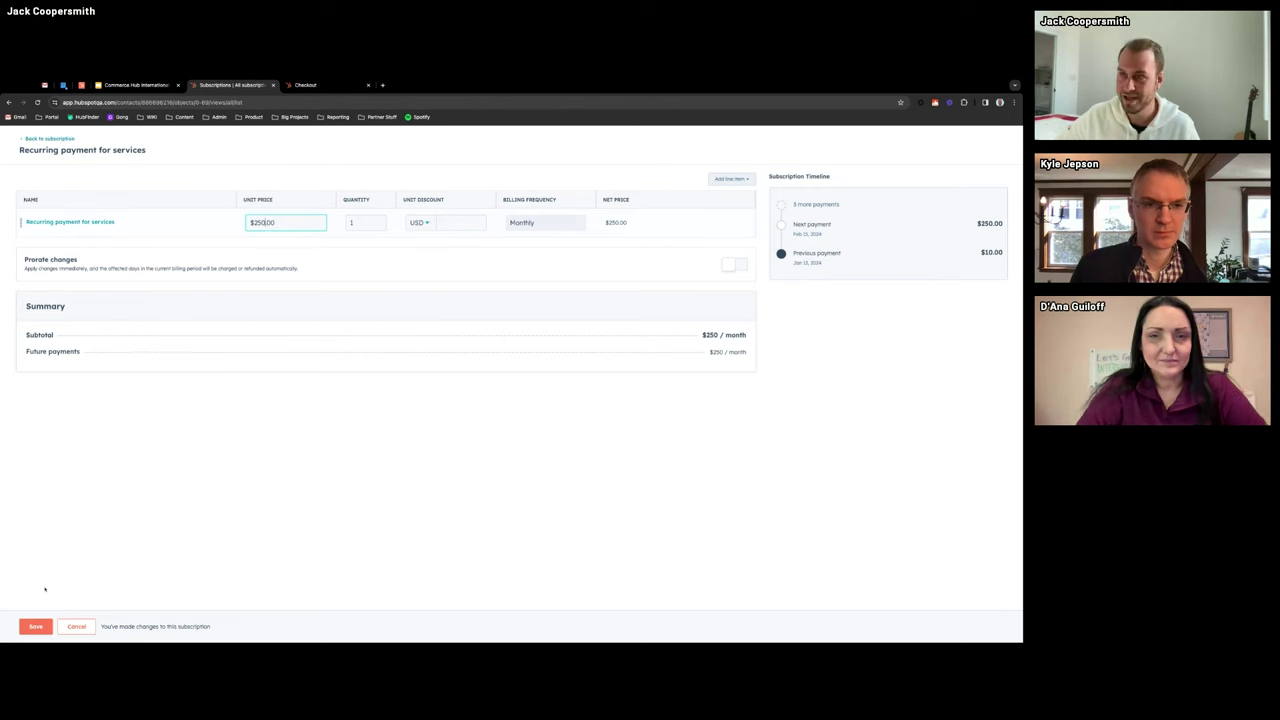
{"action": "left_click", "coordinate": [75, 253]}
{"action": "left_click_drag", "start_coordinate": [75, 253], "coordinate": [209, 269]}
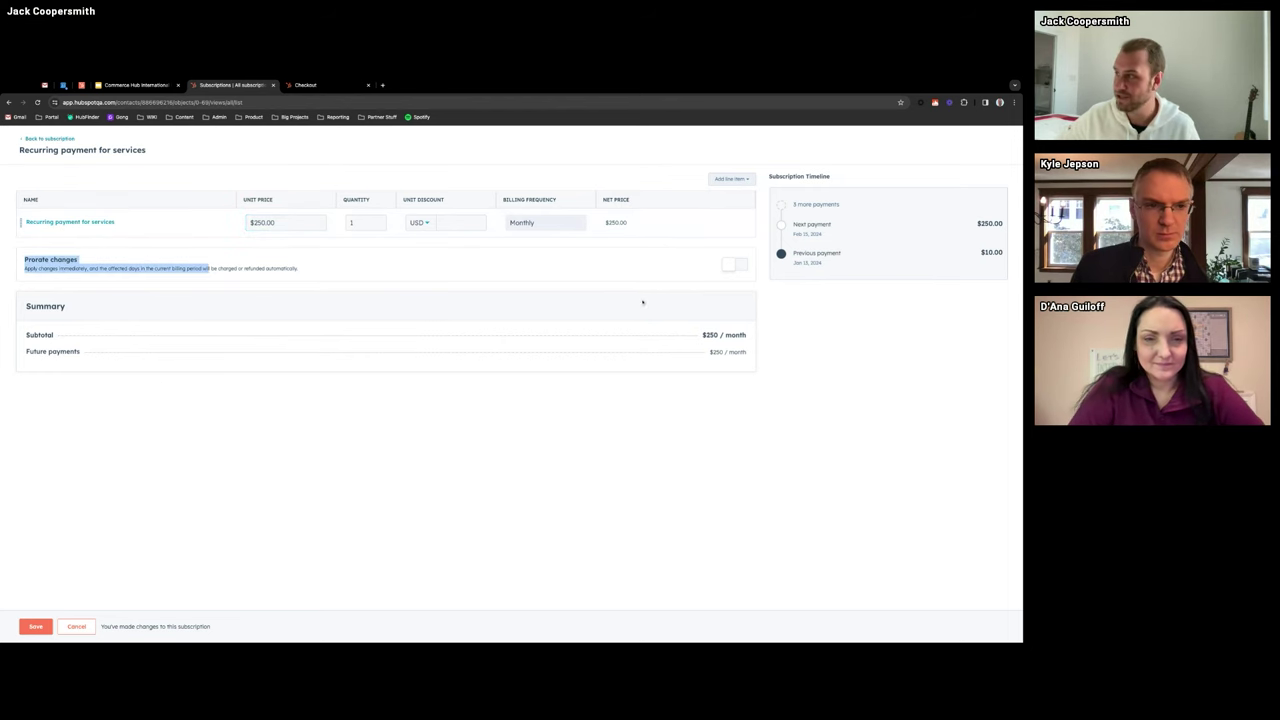
{"action": "left_click", "coordinate": [735, 264]}
{"action": "left_click", "coordinate": [735, 264]}
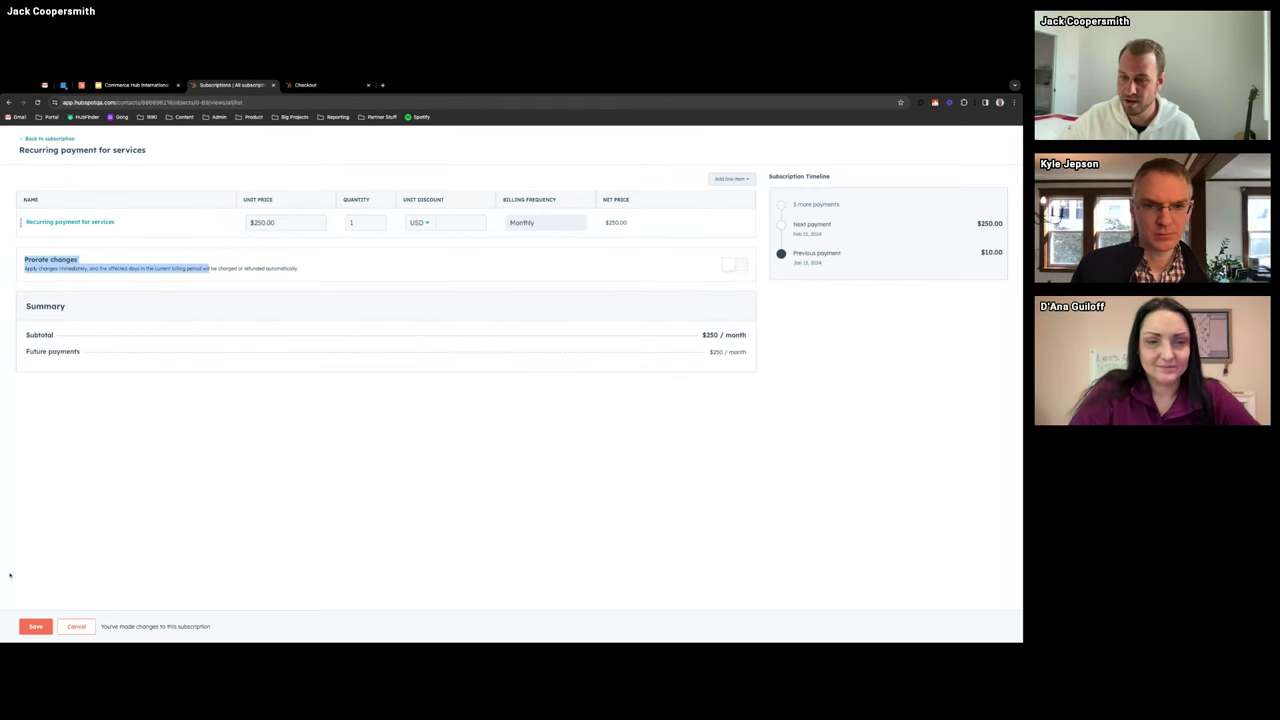
- Save the changes with the internal note 'test' and update the subscription
{"action": "left_click", "coordinate": [35, 626]}
{"action": "type", "text": "test"}
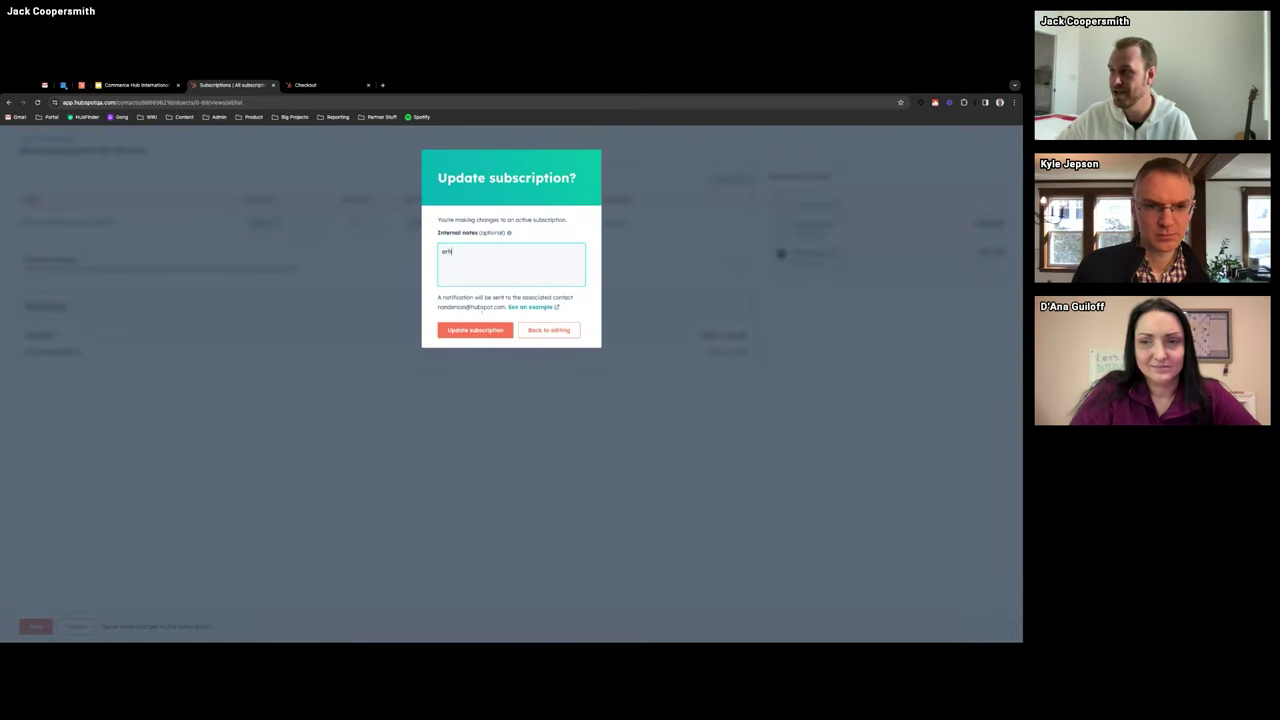
{"action": "left_click", "coordinate": [471, 329]}
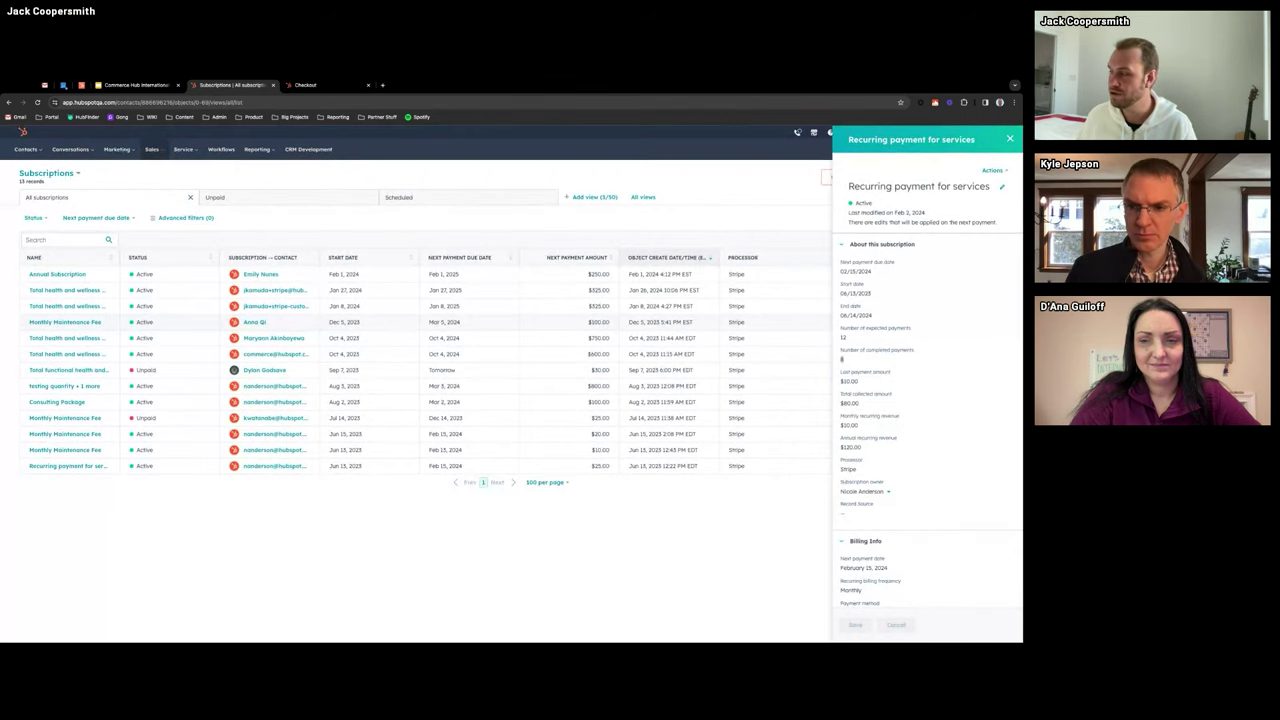
- Check the subscription's Actions menu and Unpaid status, then switch the record view to Invoices
{"action": "left_click", "coordinate": [992, 170]}
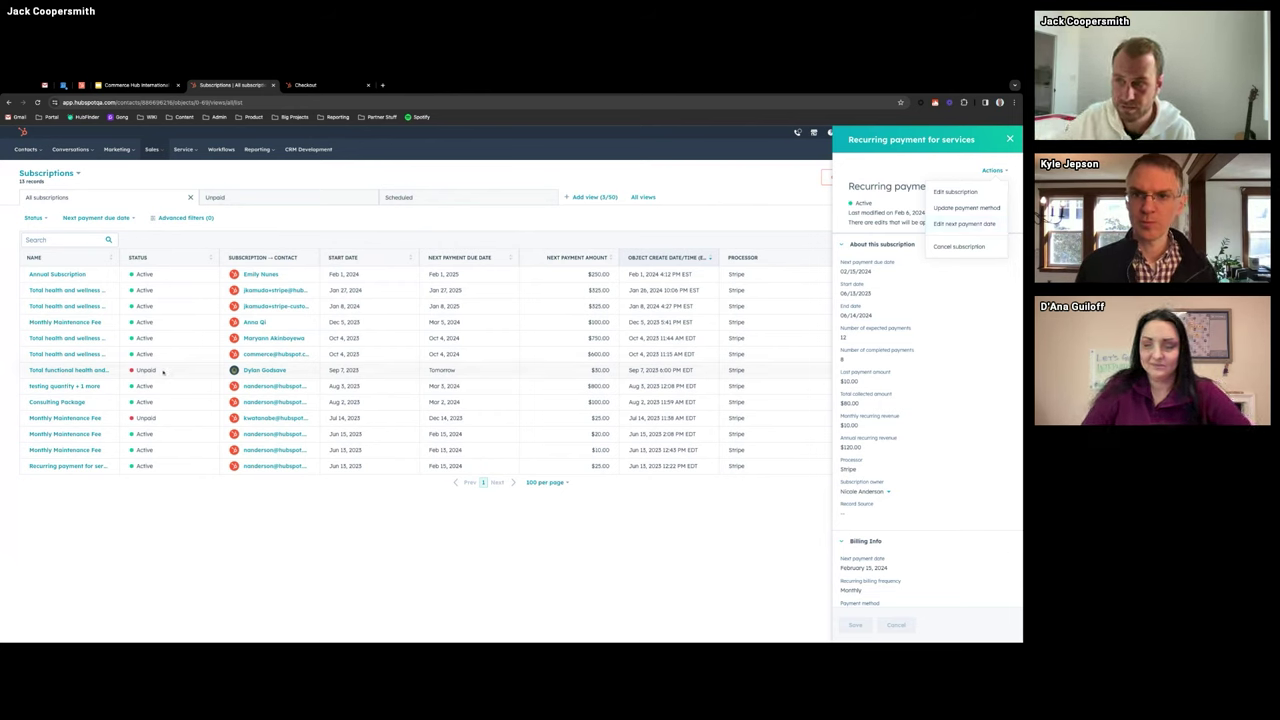
{"action": "left_click_drag", "start_coordinate": [163, 372], "coordinate": [119, 372]}
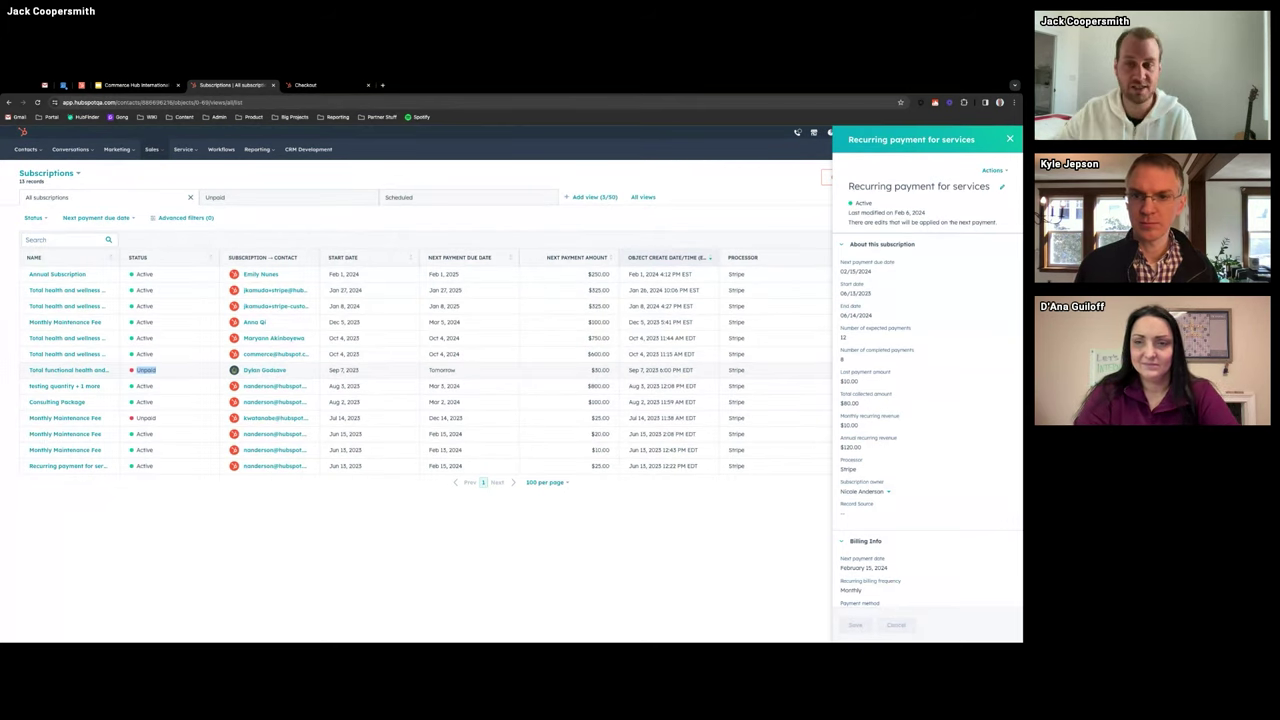
{"action": "left_click", "coordinate": [157, 373]}
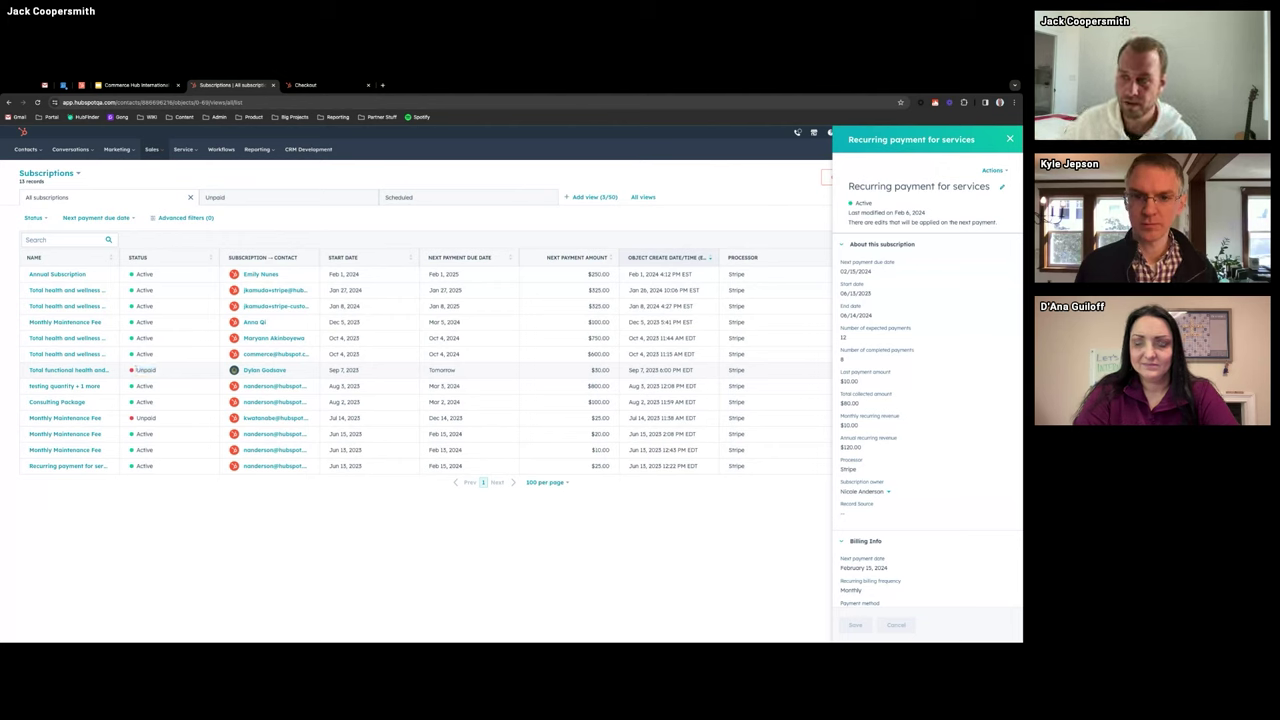
{"action": "left_click_drag", "start_coordinate": [137, 371], "coordinate": [175, 373]}
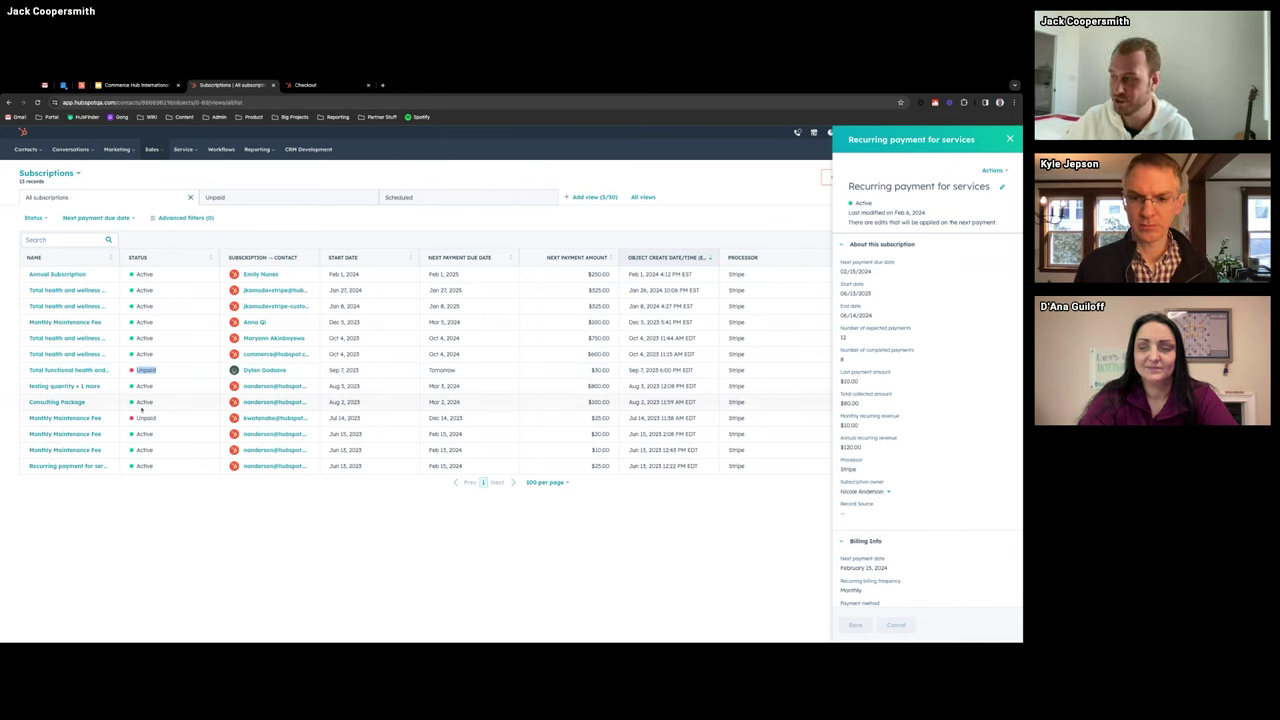
{"action": "left_click", "coordinate": [74, 174]}
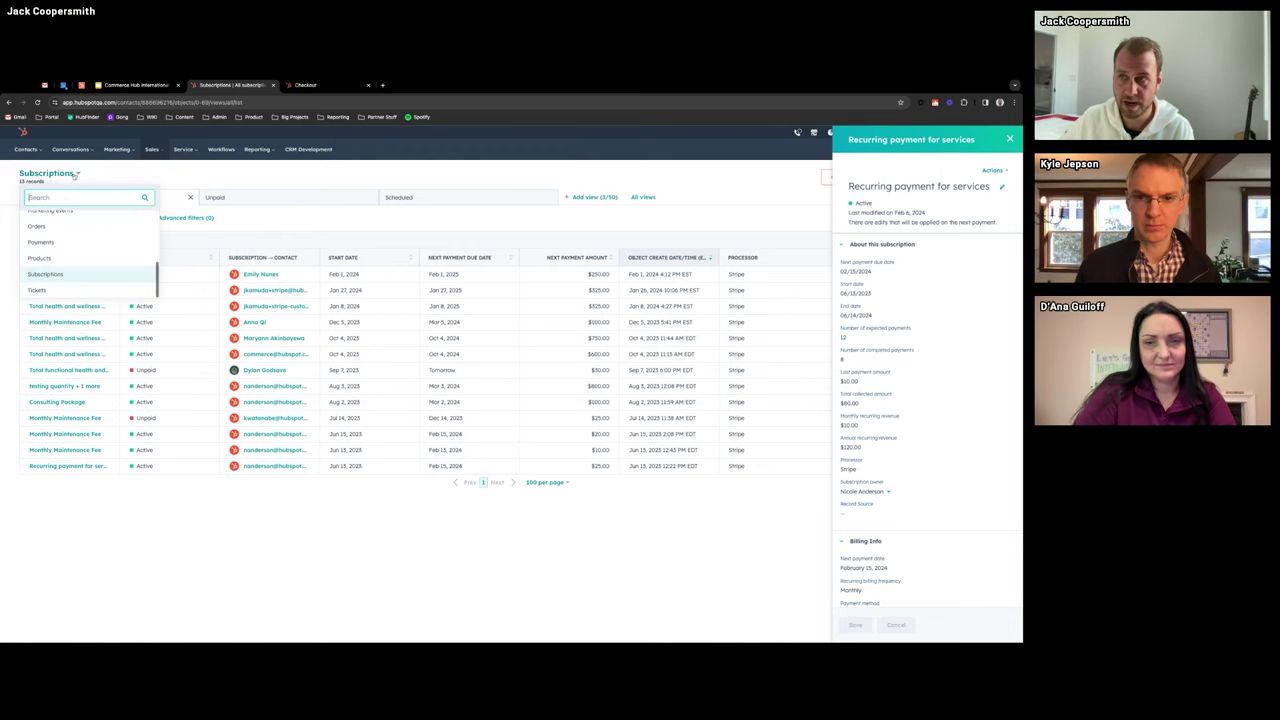
{"action": "left_click", "coordinate": [48, 254]}
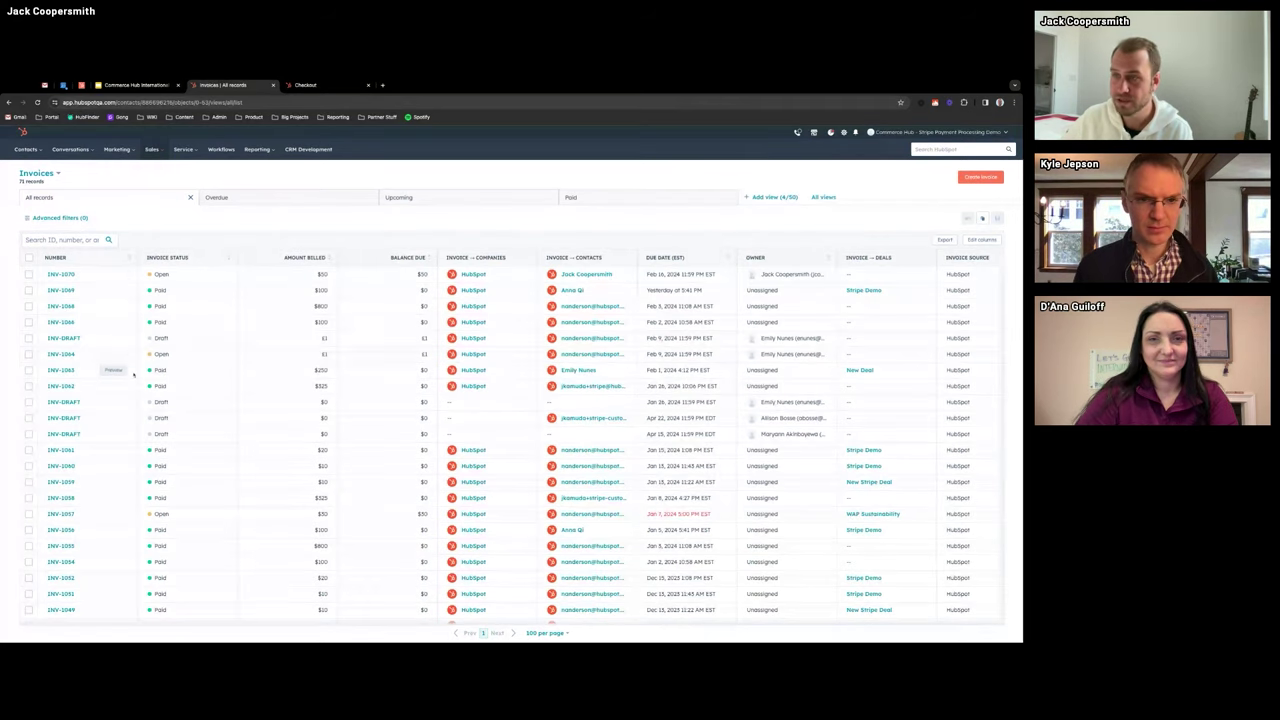
- Preview the £1.00 GBP invoice INV-1064 and begin recording a payment from its Actions menu
{"action": "left_click", "coordinate": [61, 355]}
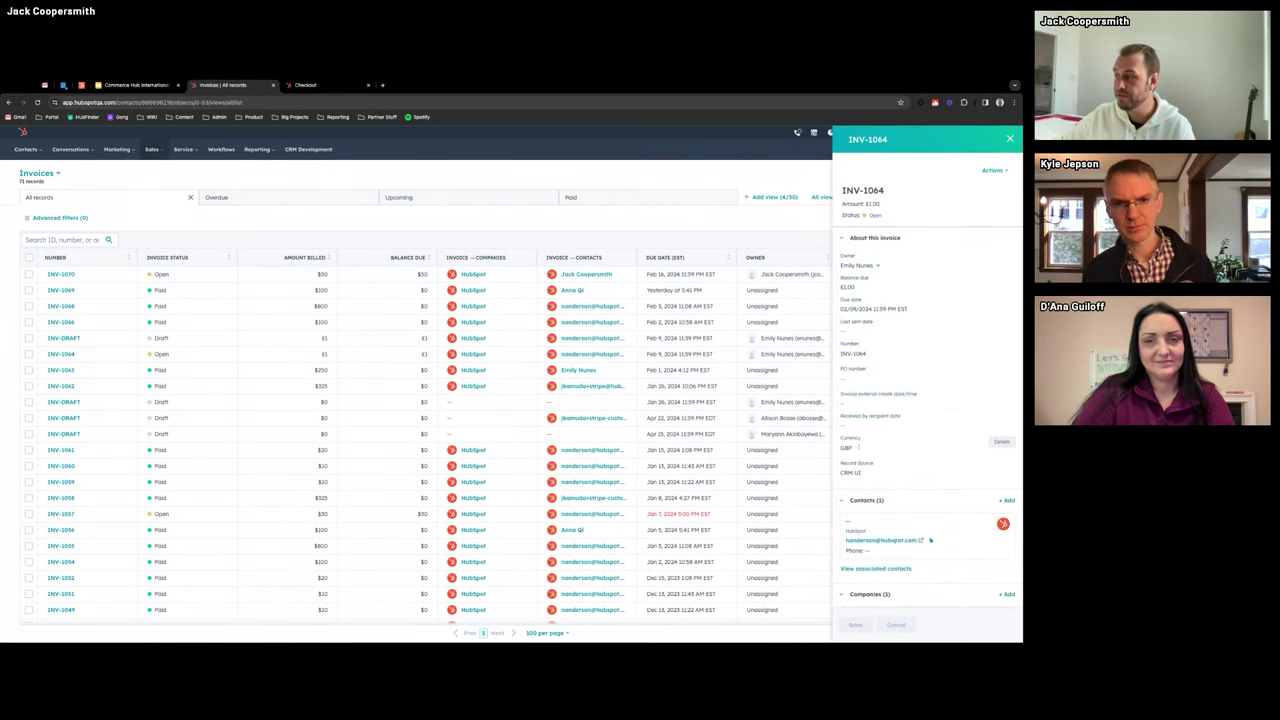
{"action": "double_click", "coordinate": [846, 448]}
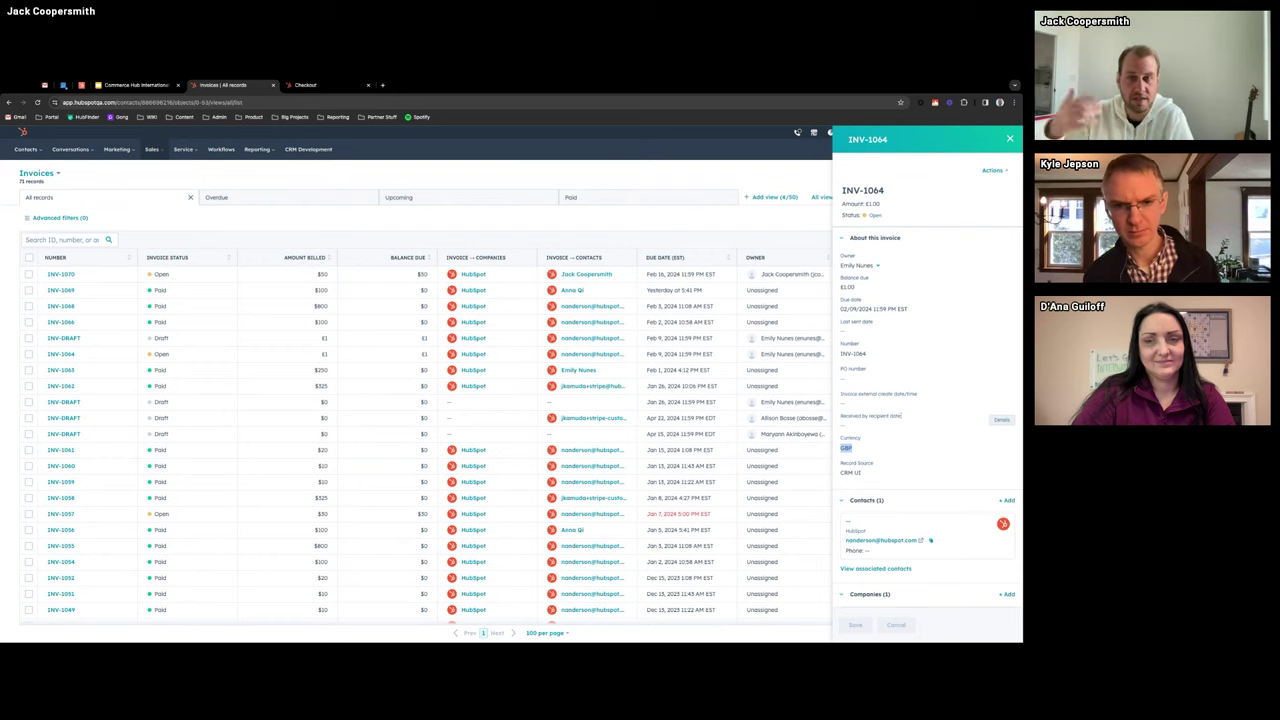
{"action": "left_click", "coordinate": [992, 170]}
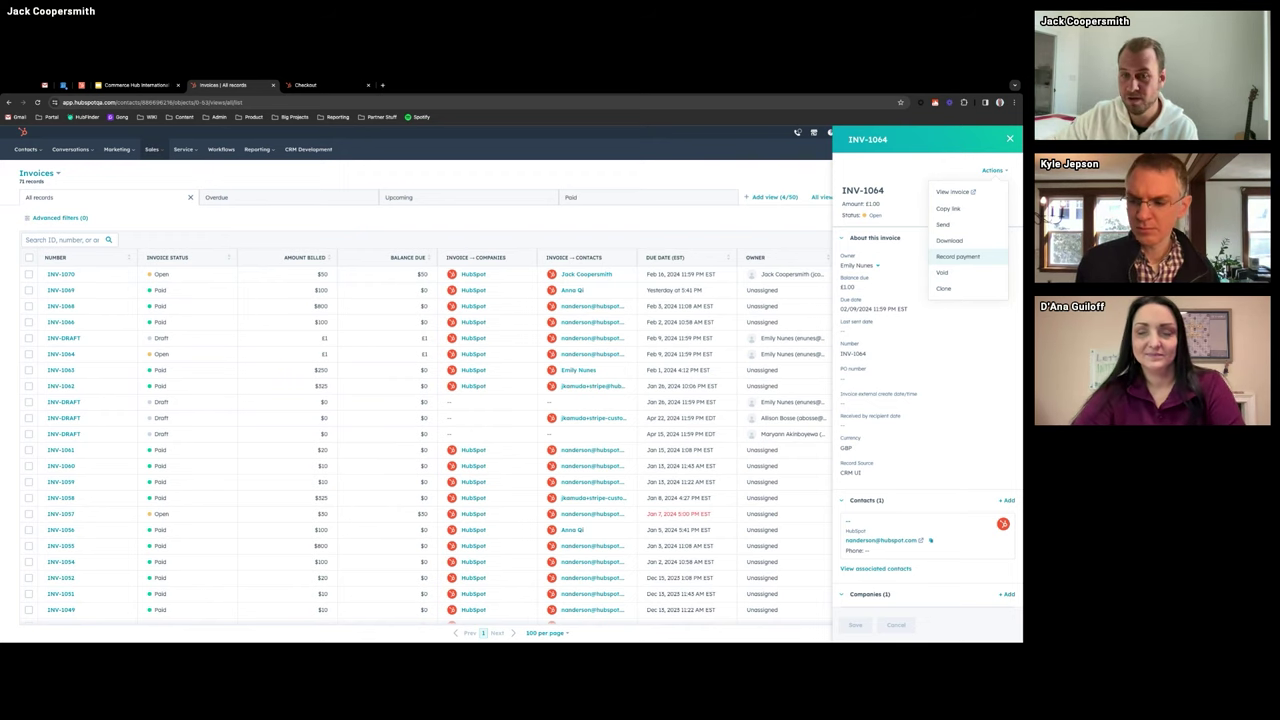
{"action": "left_click", "coordinate": [958, 257]}
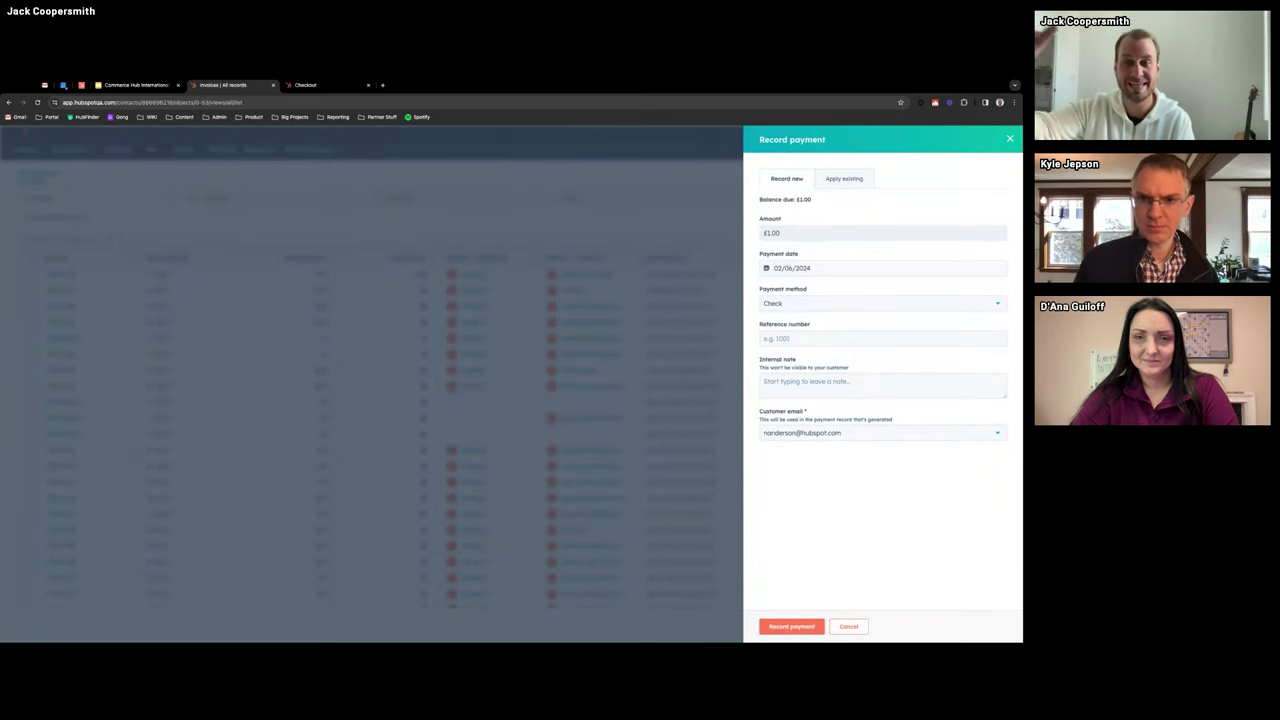
- Record the £1.00 check payment with reference number 123 and an internal note
{"action": "left_click", "coordinate": [806, 338]}
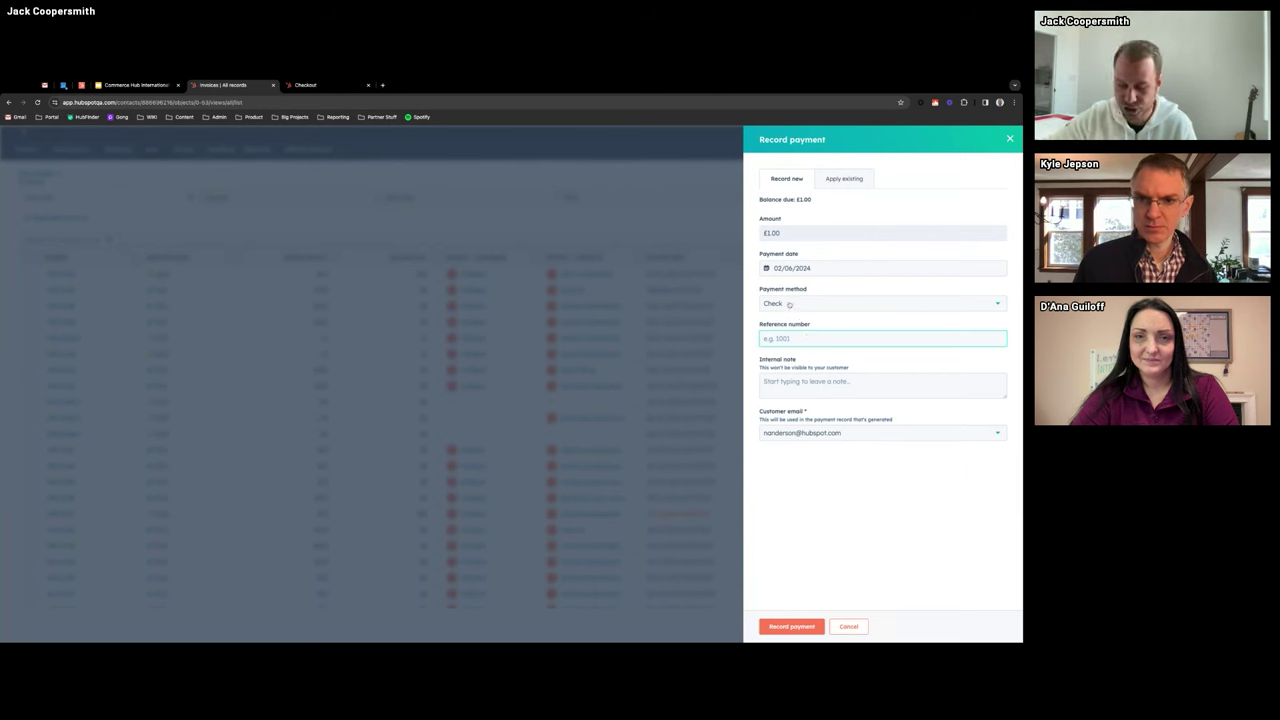
{"action": "type", "text": "123"}
{"action": "key", "text": "Tab"}
{"action": "type", "text": "1erhy345hy"}
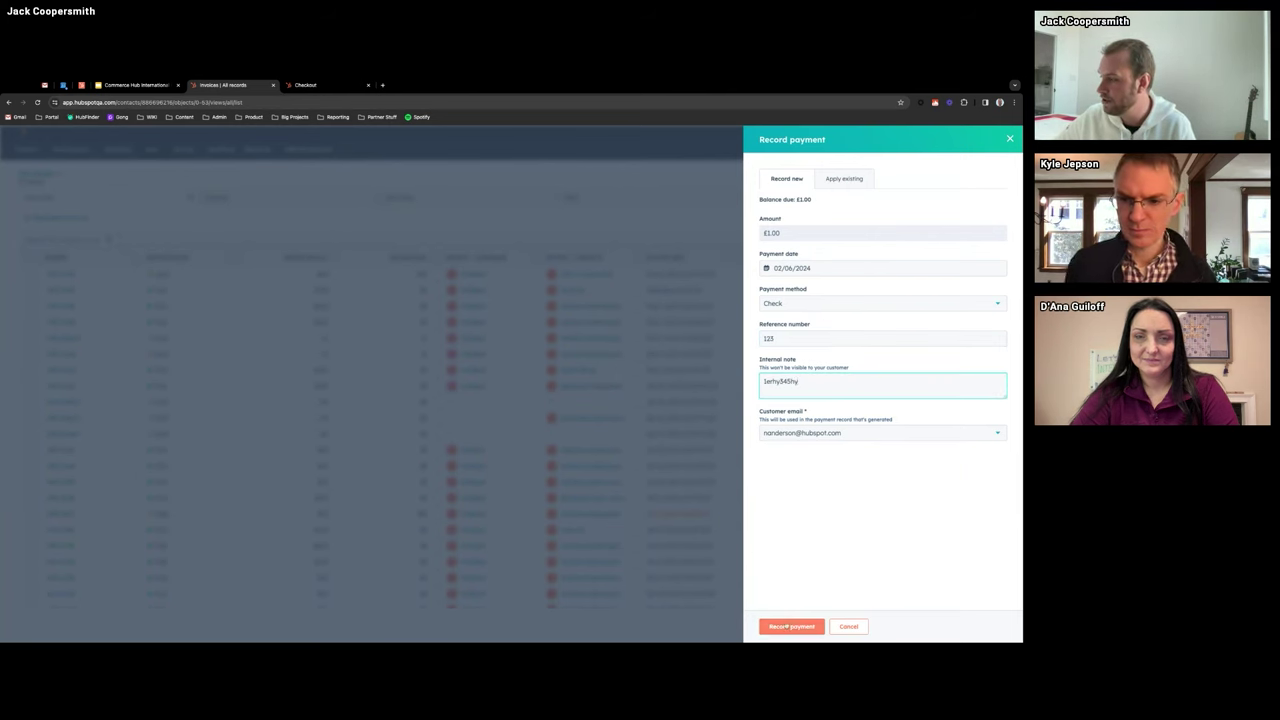
{"action": "left_click", "coordinate": [791, 627]}
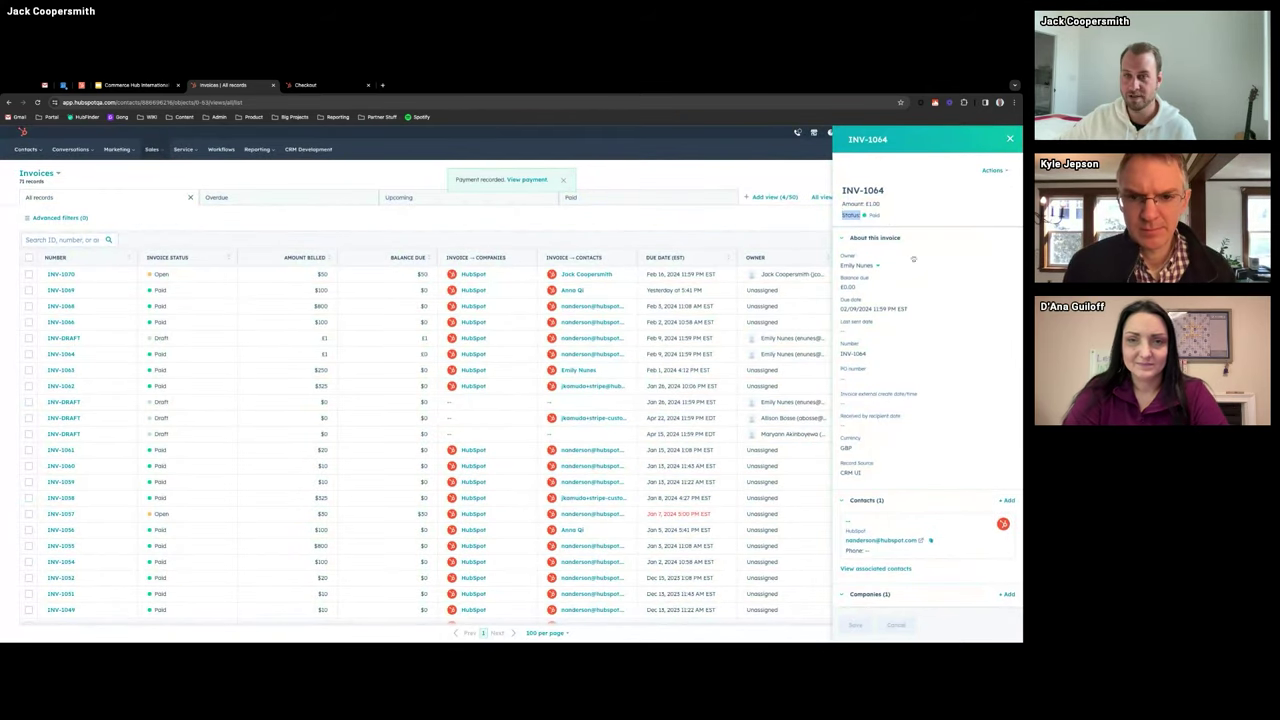
- Review INV-1064's succeeded payment, then open the billed contact of invoice INV-1070
{"action": "scroll", "coordinate": [913, 259], "scroll_direction": "down", "scroll_amount": 3}
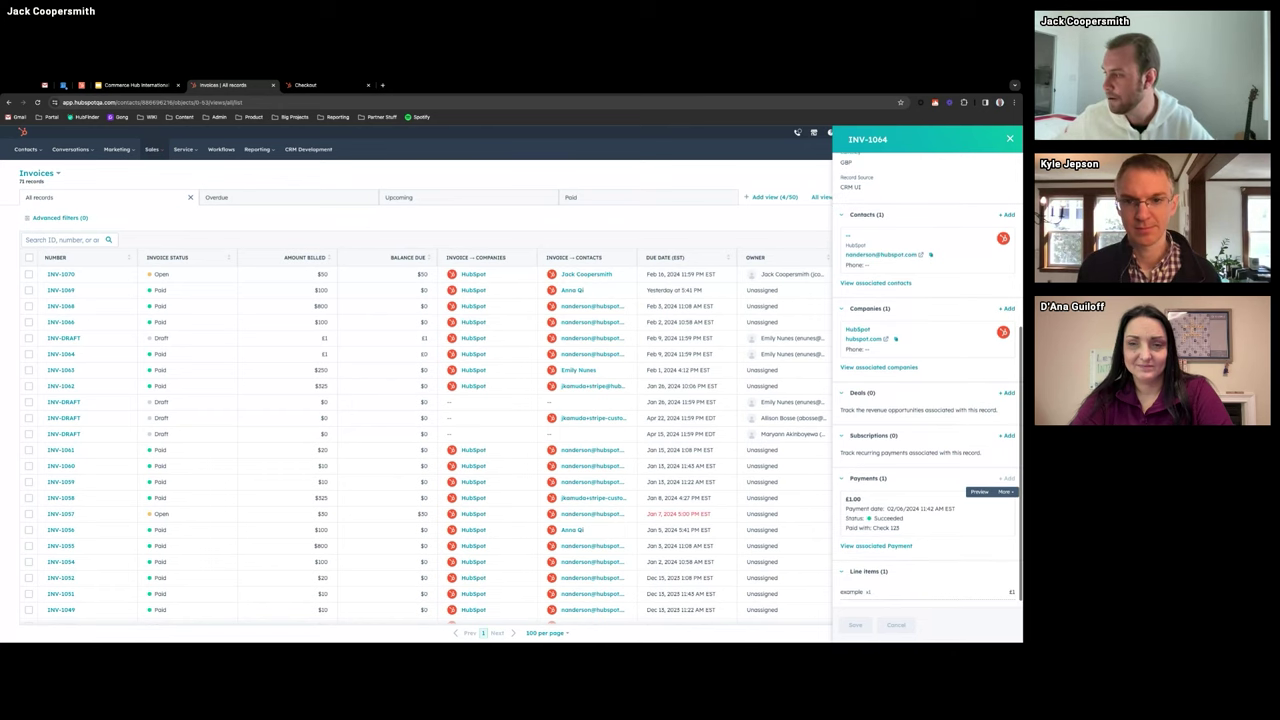
{"action": "left_click", "coordinate": [557, 207]}
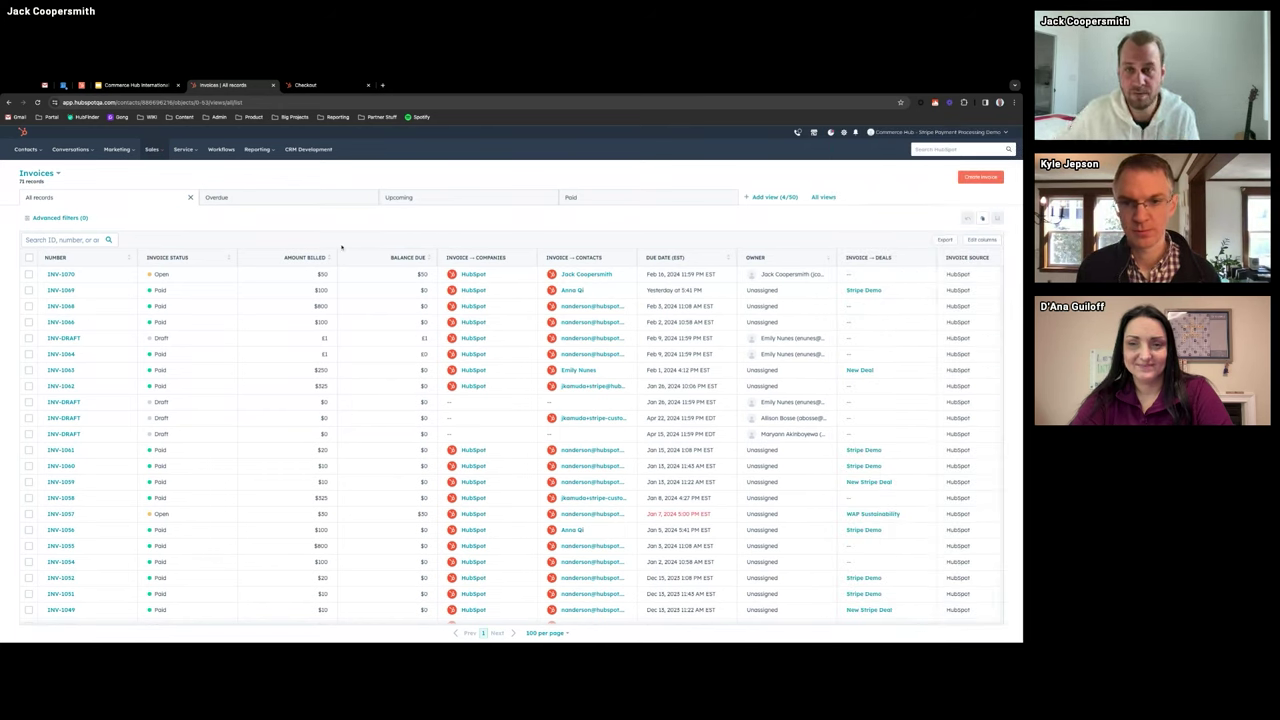
{"action": "left_click", "coordinate": [584, 274]}
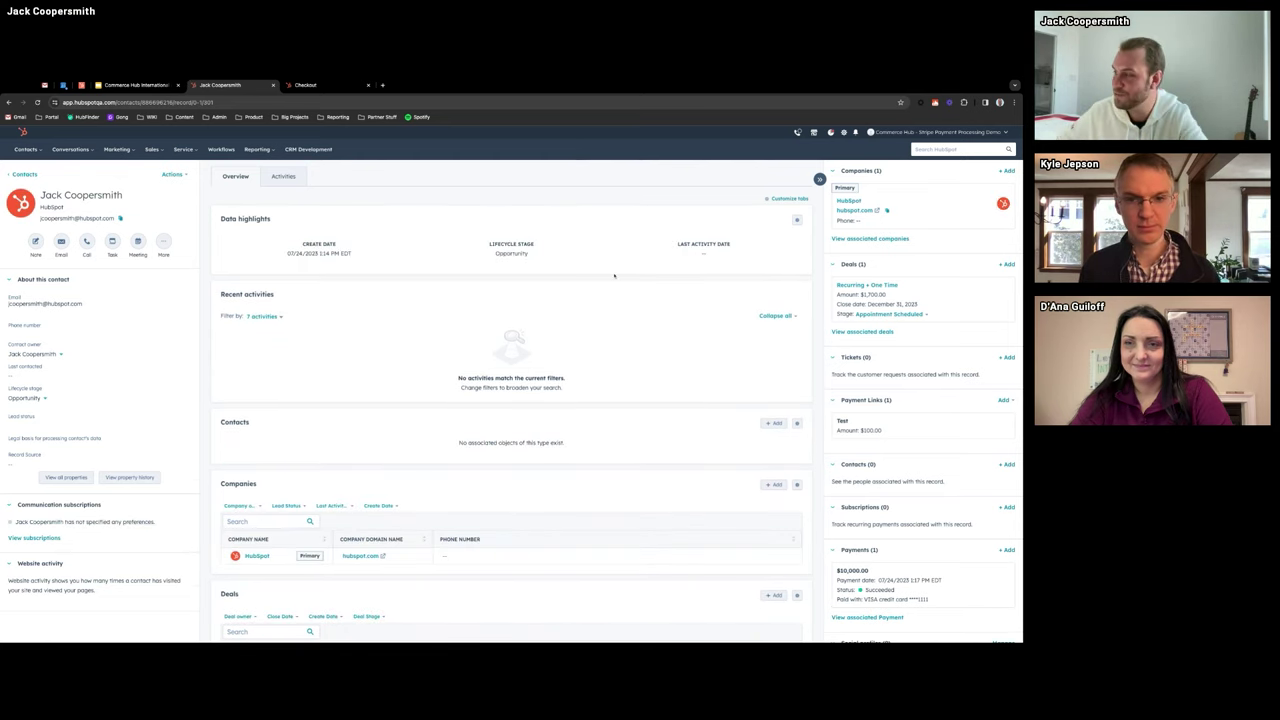
- Scroll the contact's sidebar through its Payment Links, Payments and Invoices cards
{"action": "scroll", "coordinate": [888, 305], "scroll_direction": "down", "scroll_amount": 3}
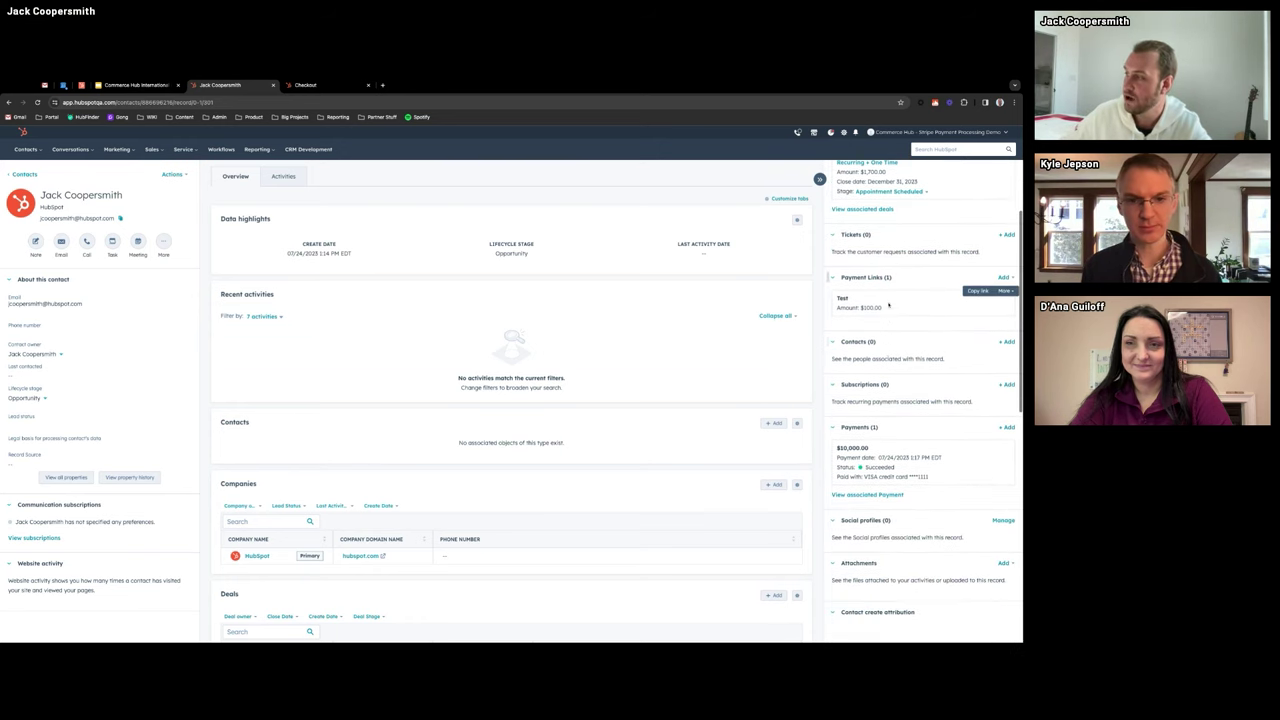
{"action": "scroll", "coordinate": [888, 305], "scroll_direction": "down", "scroll_amount": 2}
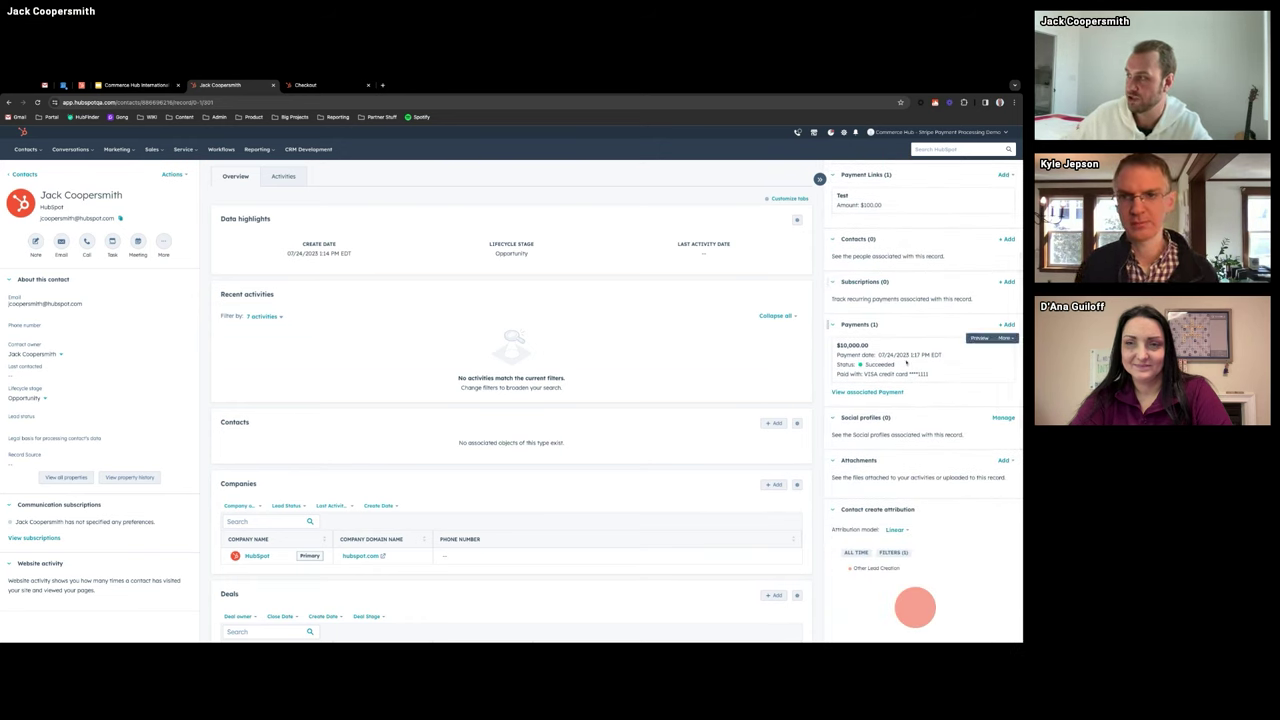
{"action": "scroll", "coordinate": [906, 363], "scroll_direction": "down", "scroll_amount": 8}
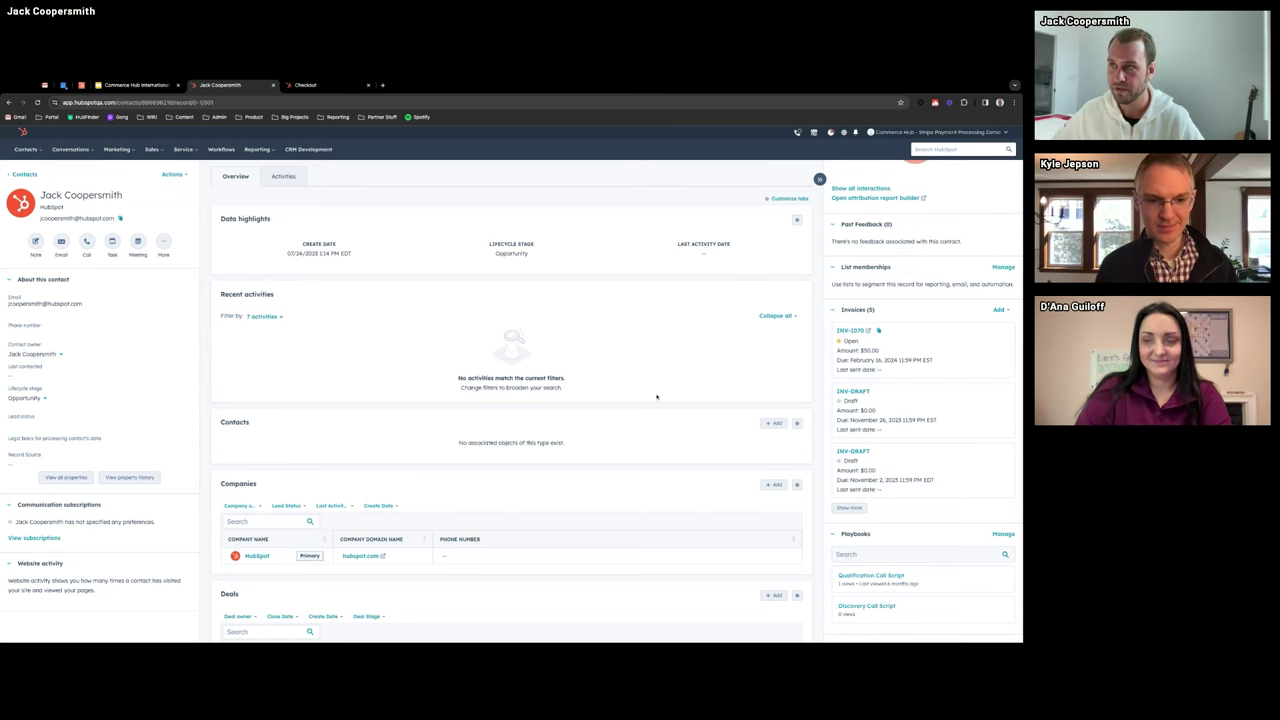
- Start a new workflow from scratch on the Workflows page and choose Contact-based
{"action": "left_click", "coordinate": [222, 152]}
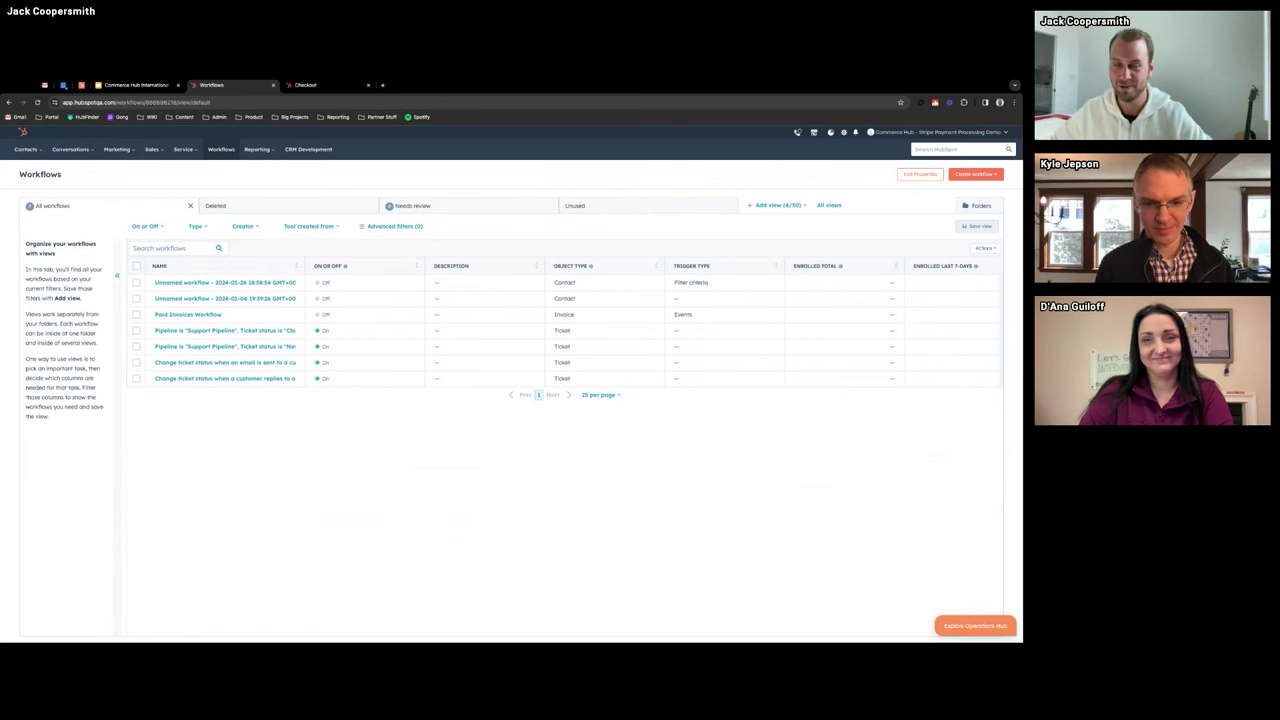
{"action": "left_click", "coordinate": [974, 174]}
{"action": "left_click", "coordinate": [975, 193]}
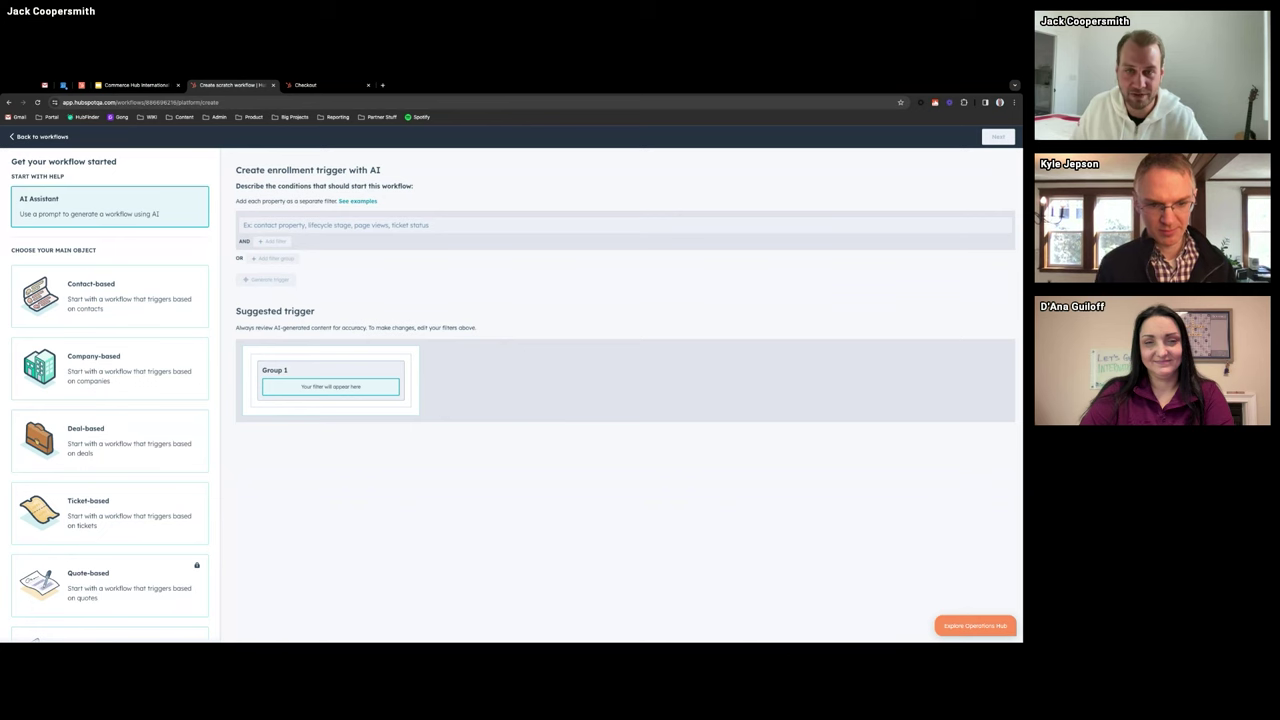
{"action": "left_click", "coordinate": [141, 270]}
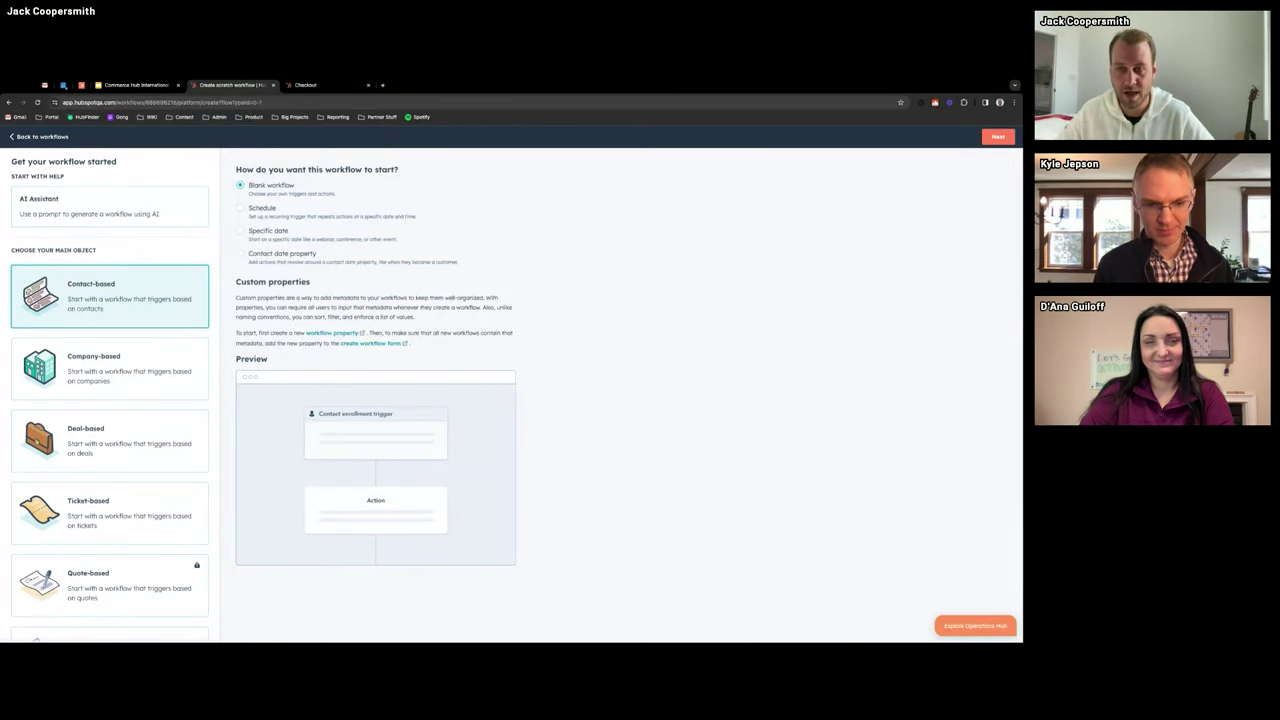
- Try the Subscription-based and then Payment-based starting options for the blank workflow
{"action": "scroll", "coordinate": [110, 395], "scroll_direction": "down", "scroll_amount": 5}
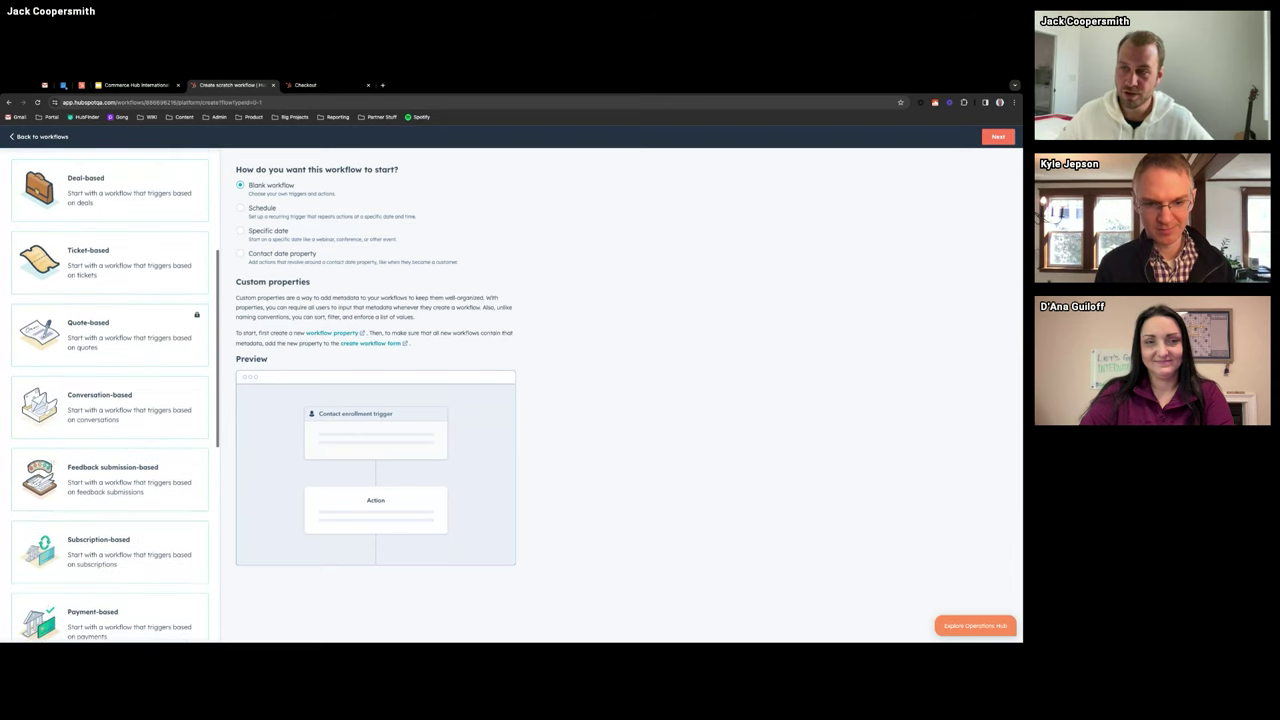
{"action": "scroll", "coordinate": [107, 301], "scroll_direction": "down", "scroll_amount": 5}
{"action": "left_click", "coordinate": [107, 301]}
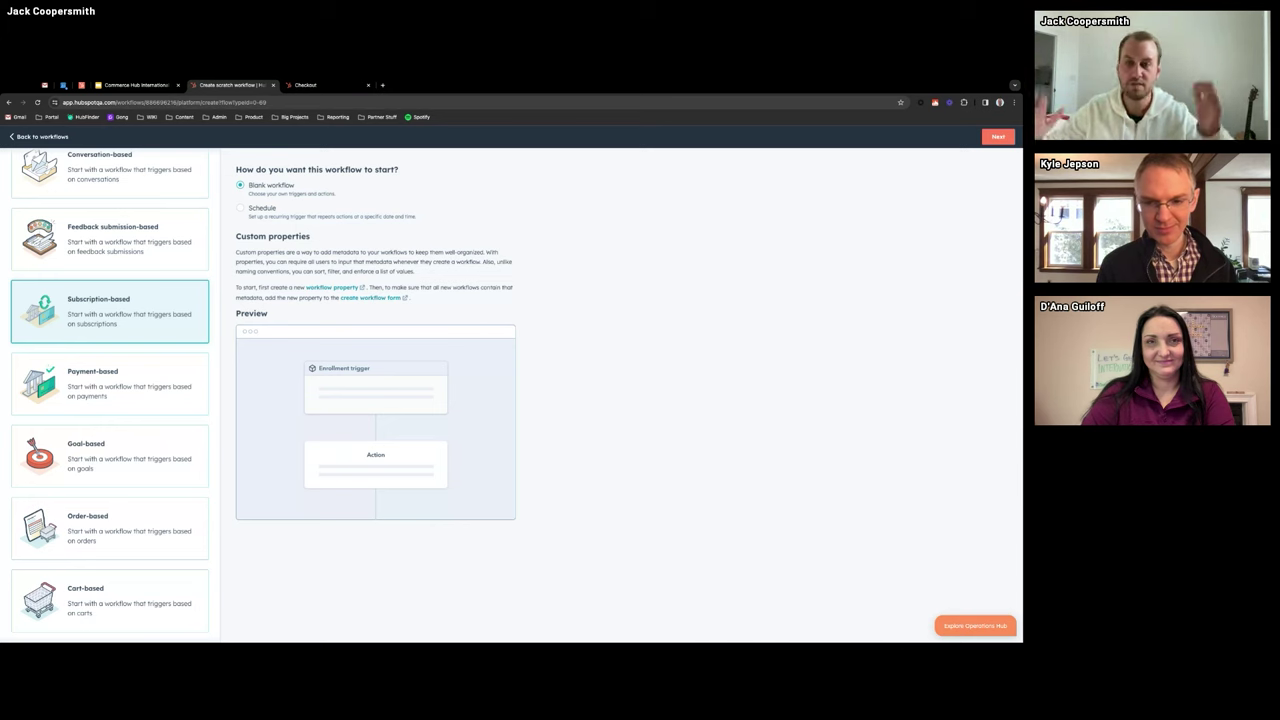
{"action": "left_click", "coordinate": [103, 376]}
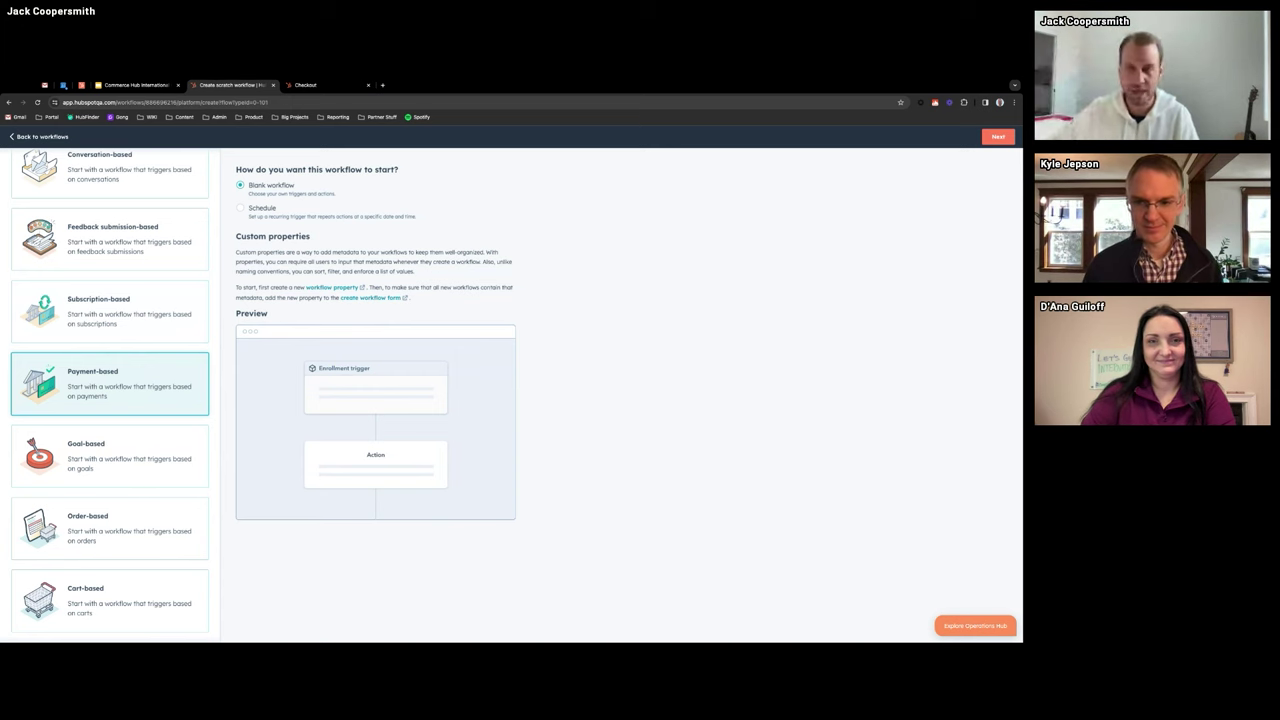
- Switch the workflow to Invoice-based, then return to the Workflows list
{"action": "scroll", "coordinate": [110, 395], "scroll_direction": "down", "scroll_amount": 1}
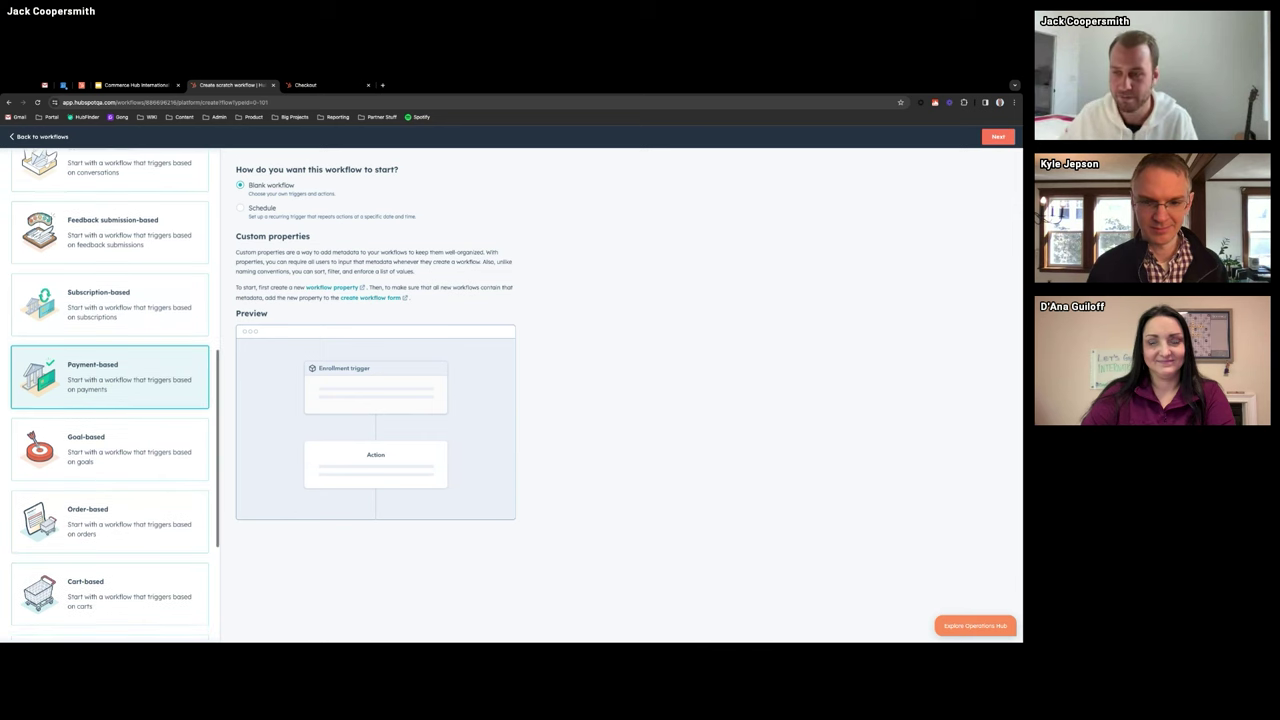
{"action": "scroll", "coordinate": [110, 395], "scroll_direction": "down", "scroll_amount": 1}
{"action": "scroll", "coordinate": [100, 453], "scroll_direction": "down", "scroll_amount": 3}
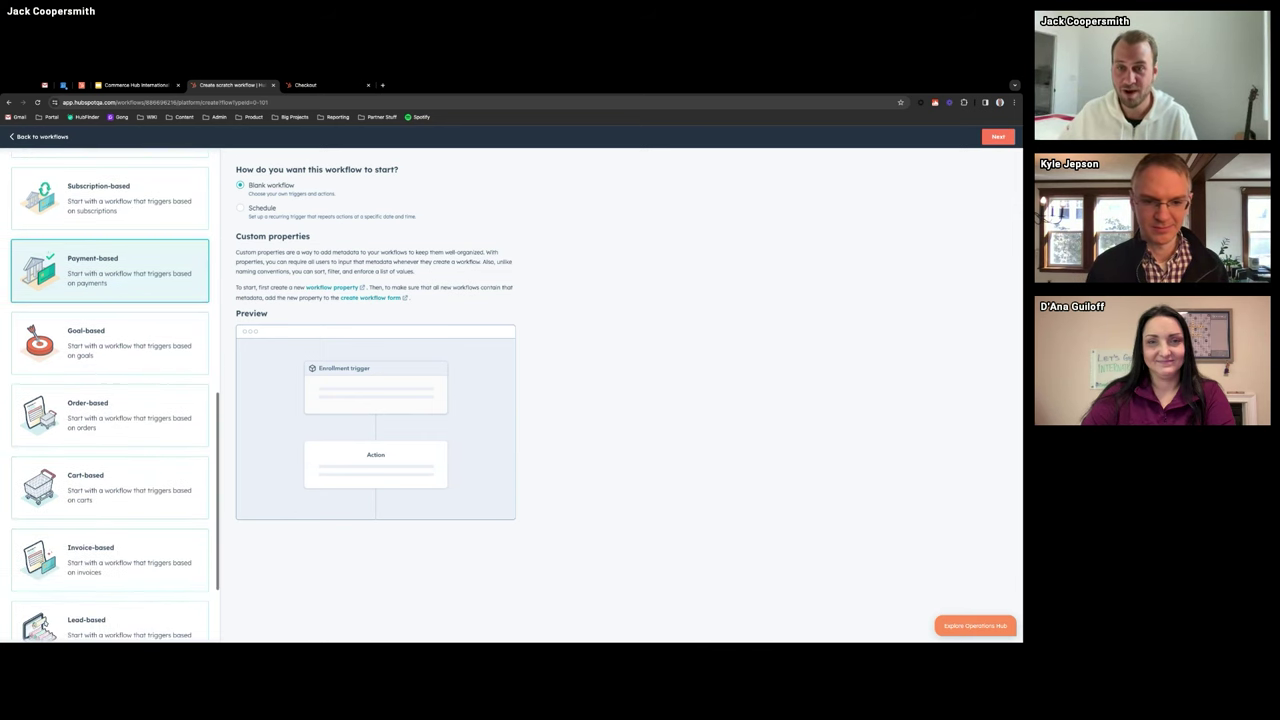
{"action": "left_click", "coordinate": [96, 487]}
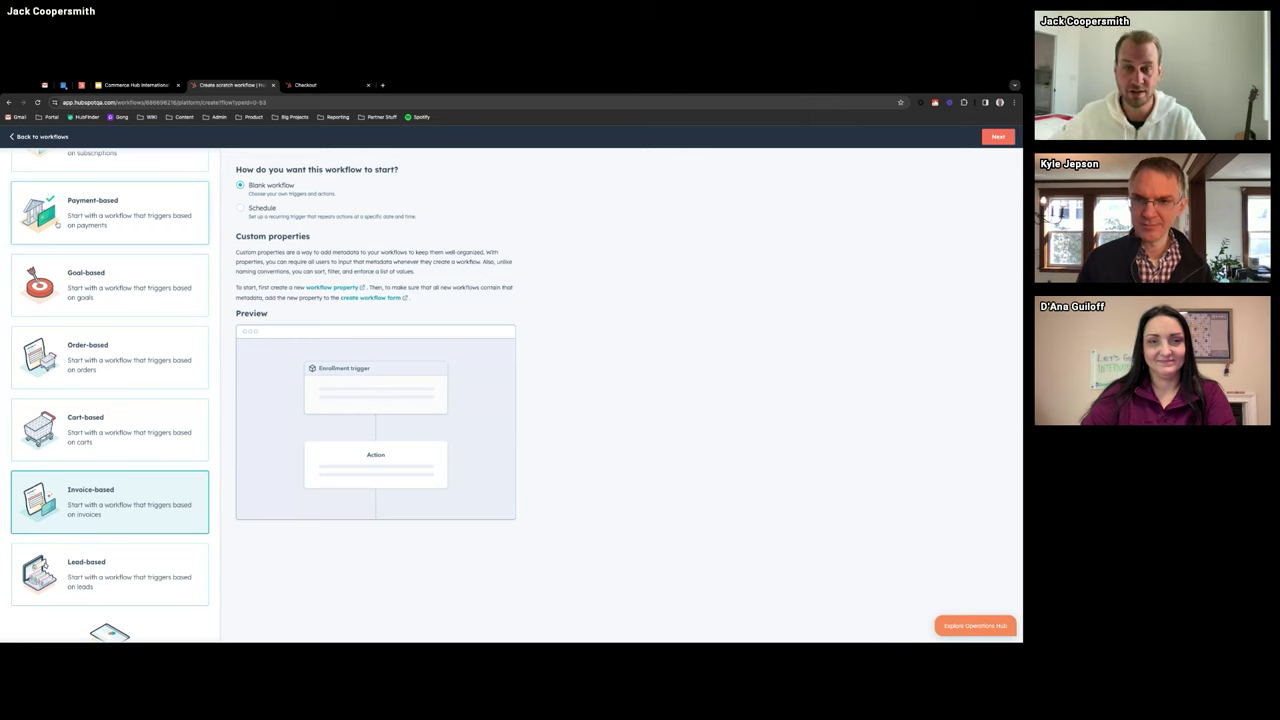
{"action": "left_click", "coordinate": [42, 137]}
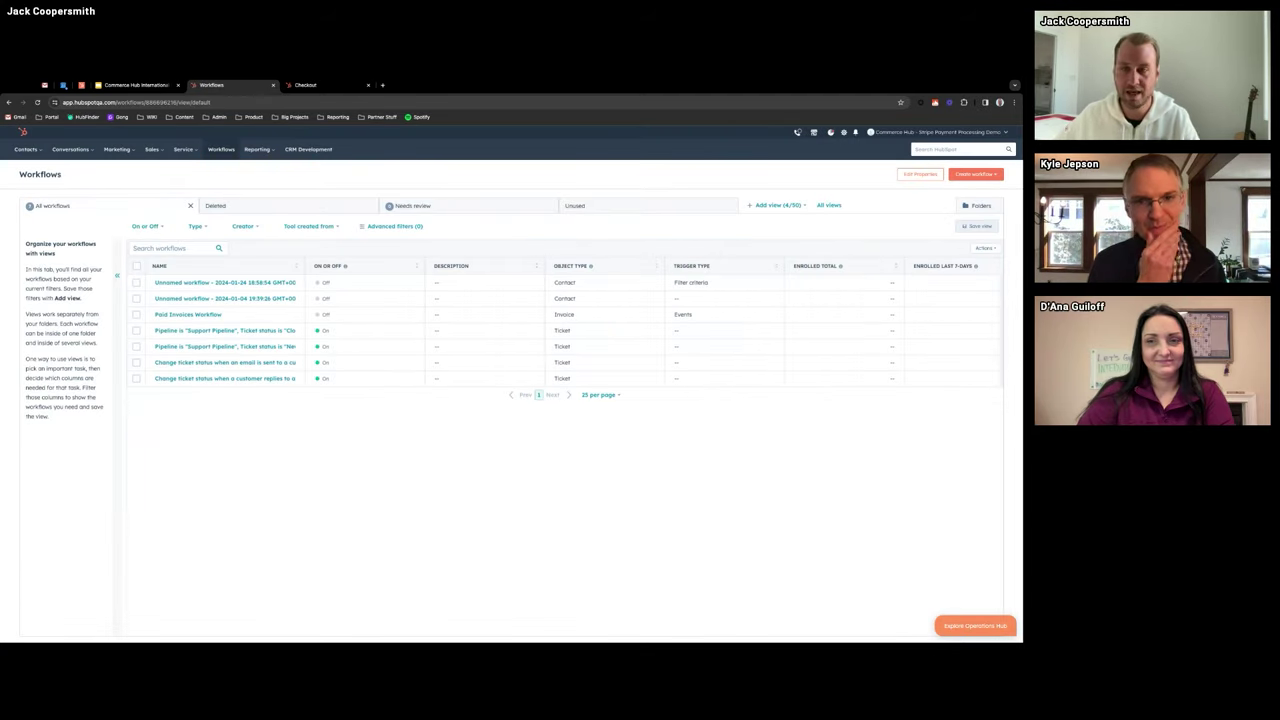
- From Reporting > Reports, start a new custom report across multiple data sources
{"action": "mouse_move", "coordinate": [258, 149]}
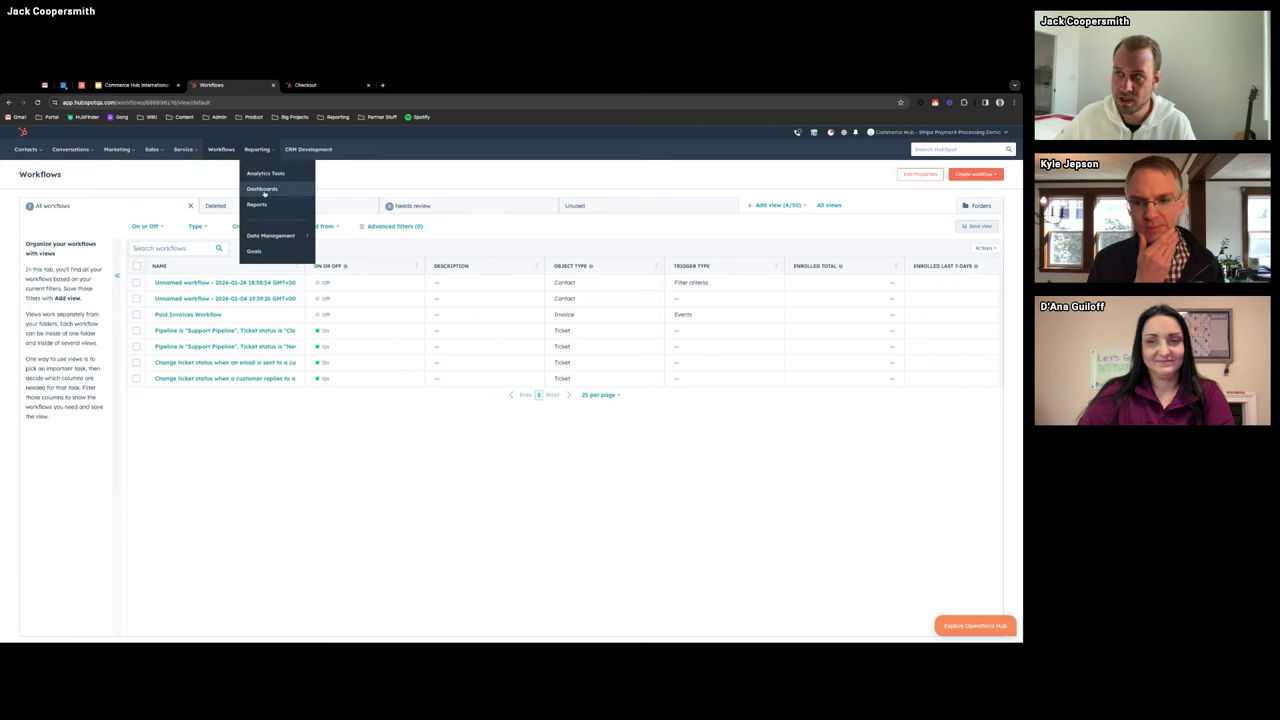
{"action": "left_click", "coordinate": [263, 203]}
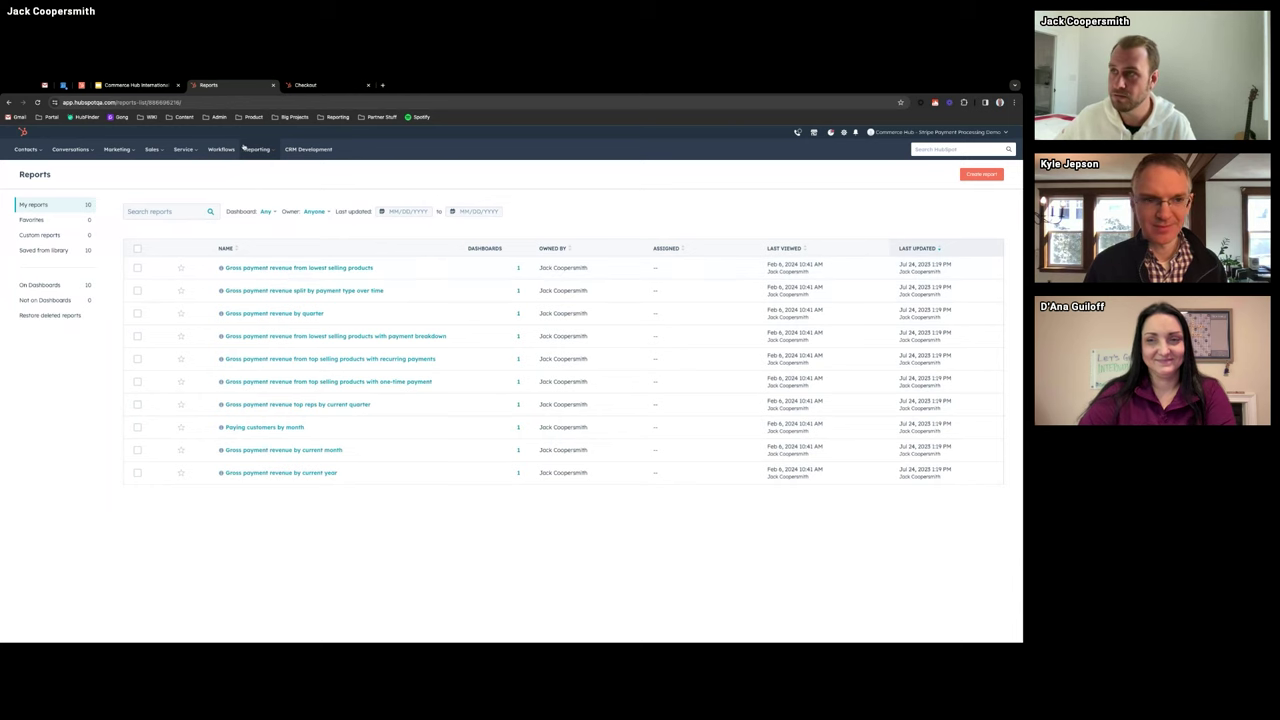
{"action": "mouse_move", "coordinate": [258, 149]}
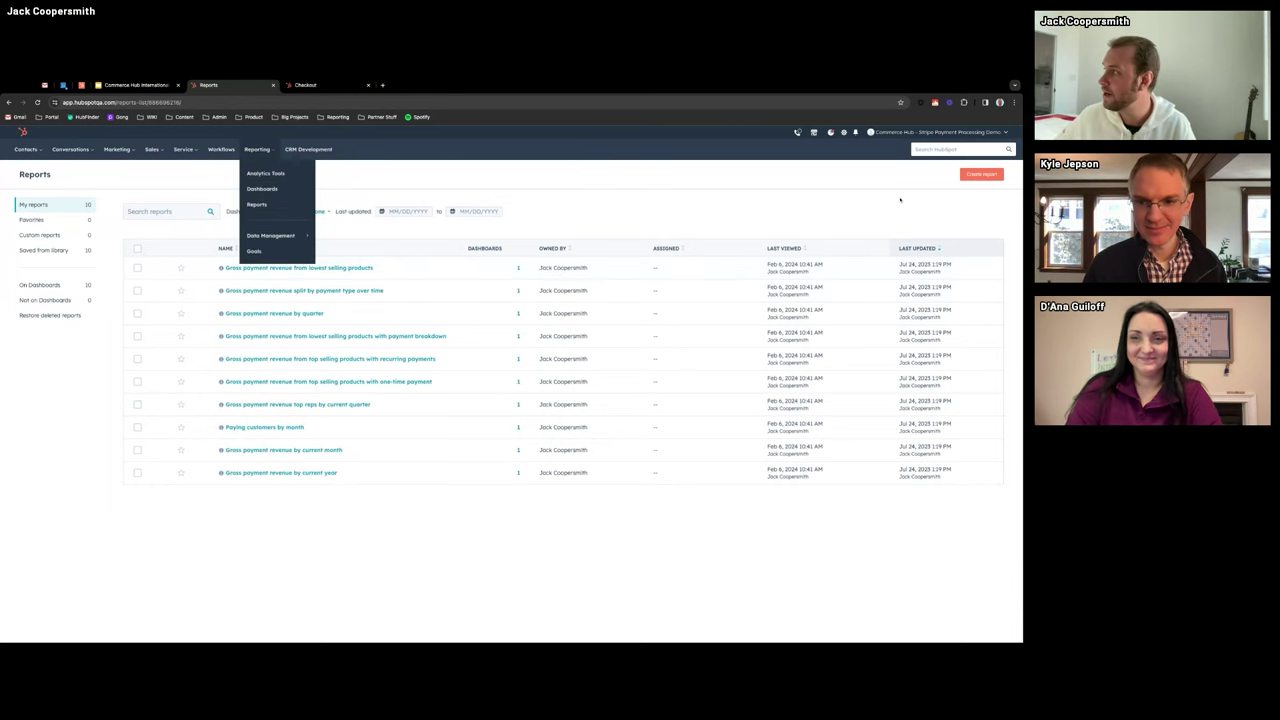
{"action": "left_click", "coordinate": [988, 176]}
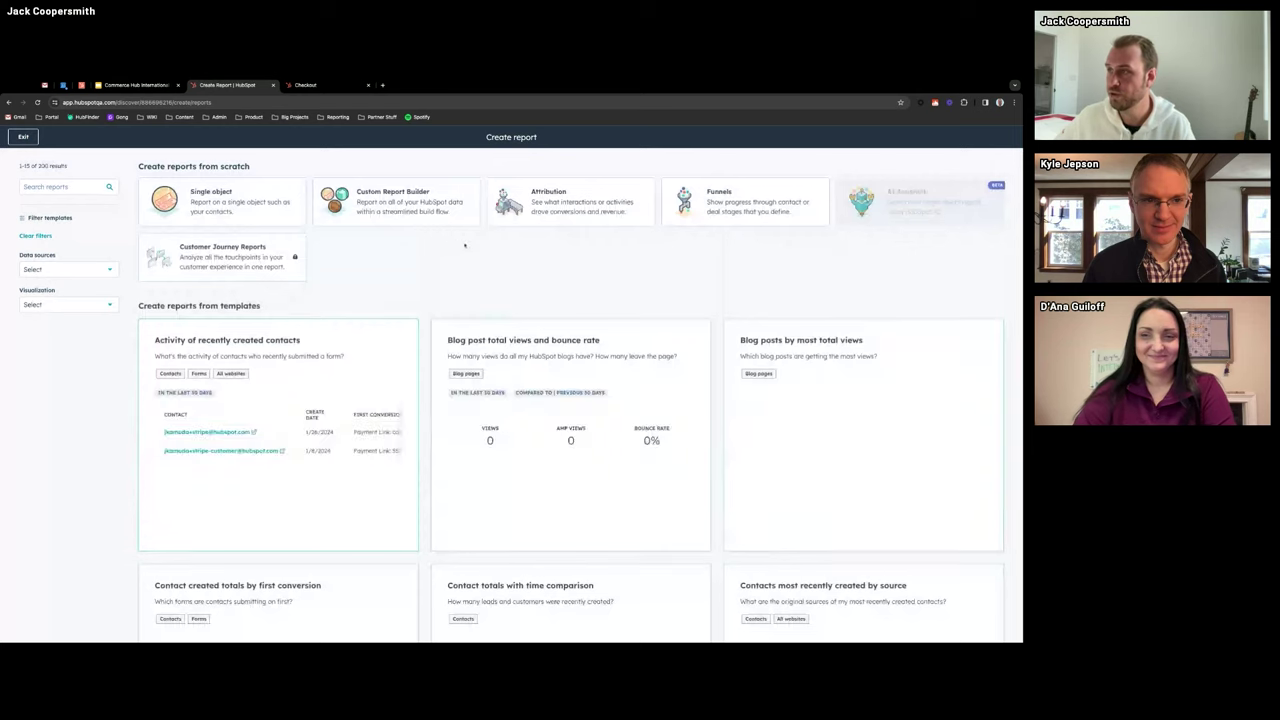
{"action": "left_click", "coordinate": [372, 202]}
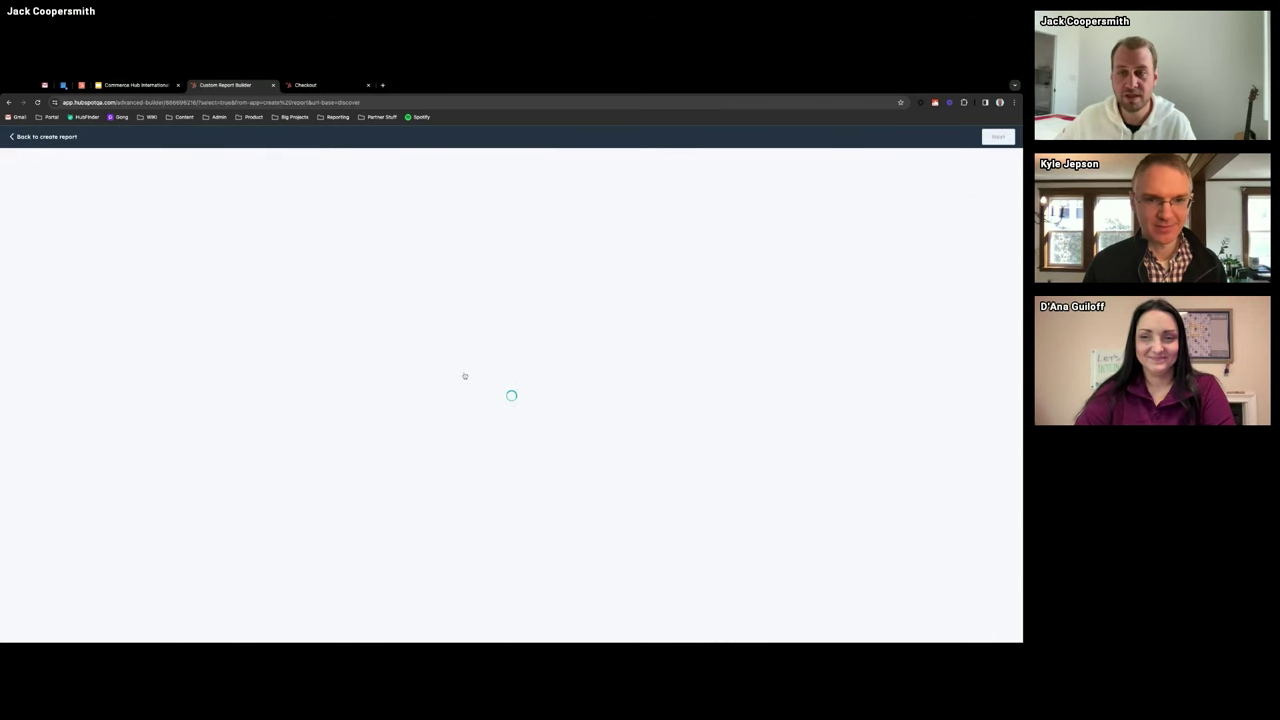
- Pick Payments, Subscriptions and Invoices as the custom report's data sources
{"action": "scroll", "coordinate": [309, 344], "scroll_direction": "down", "scroll_amount": 3}
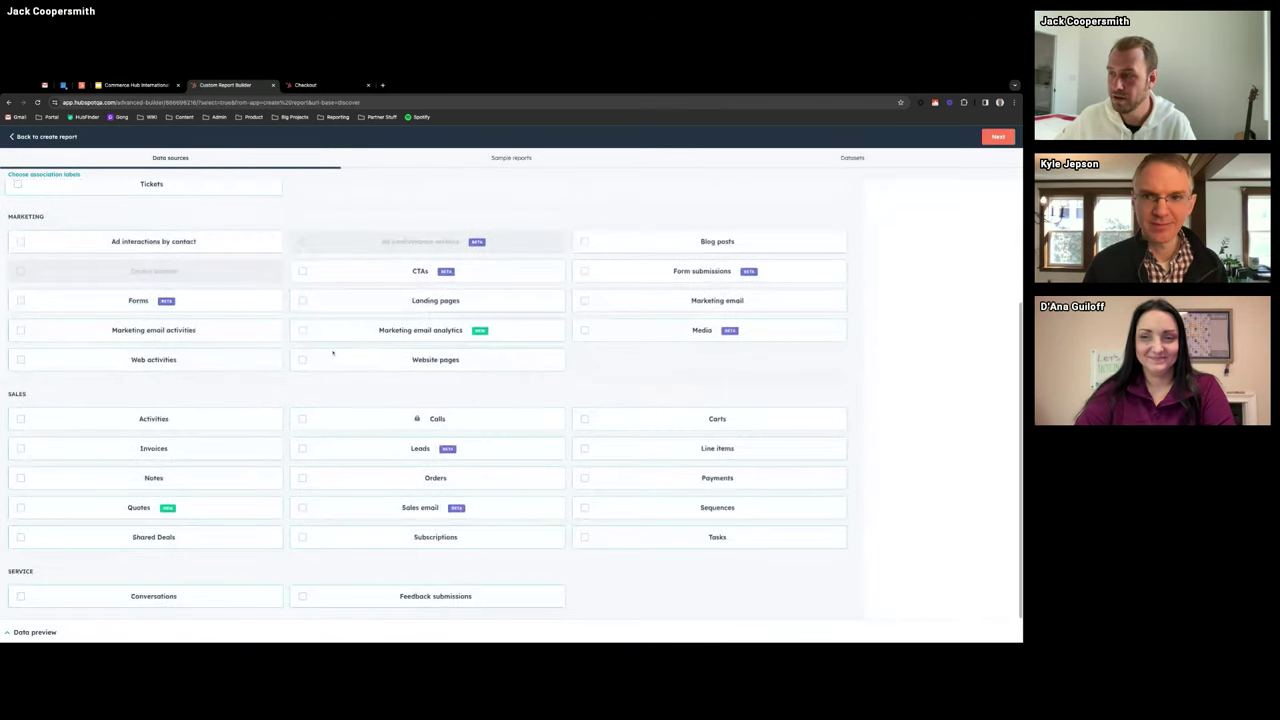
{"action": "left_click", "coordinate": [640, 507]}
{"action": "left_click", "coordinate": [652, 500]}
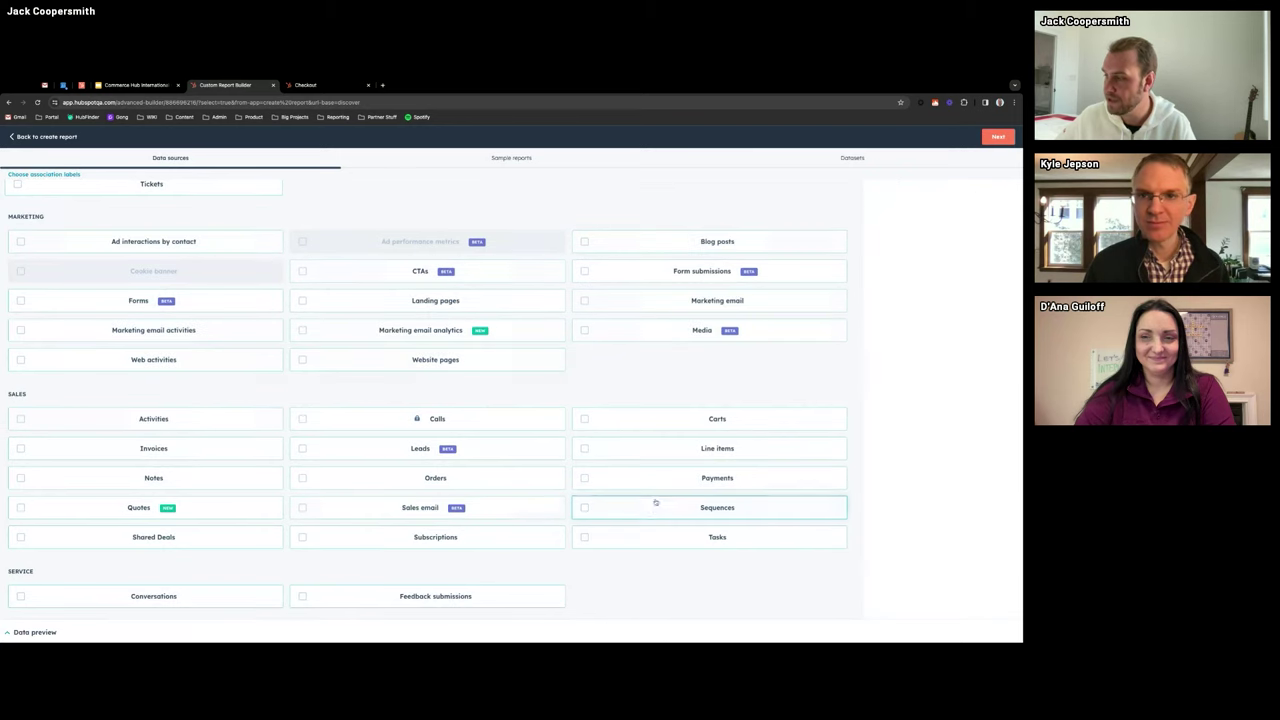
{"action": "left_click", "coordinate": [648, 483]}
{"action": "left_click", "coordinate": [371, 538]}
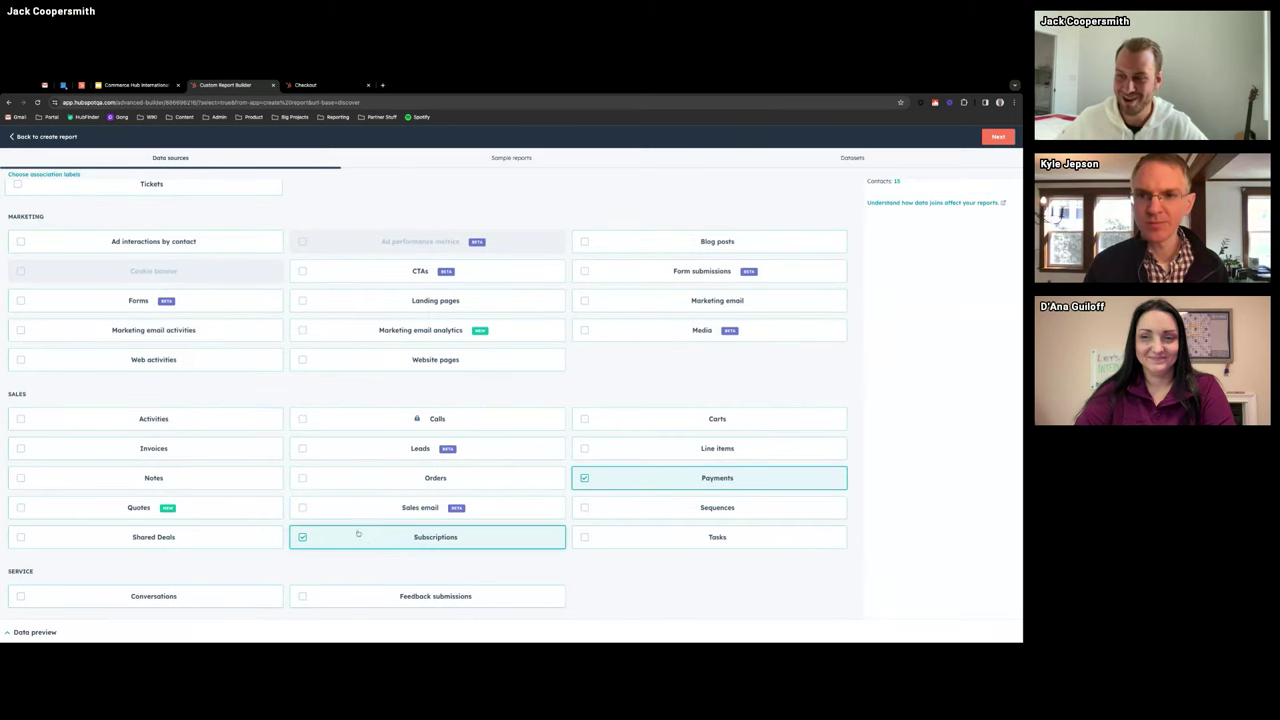
{"action": "left_click", "coordinate": [242, 461]}
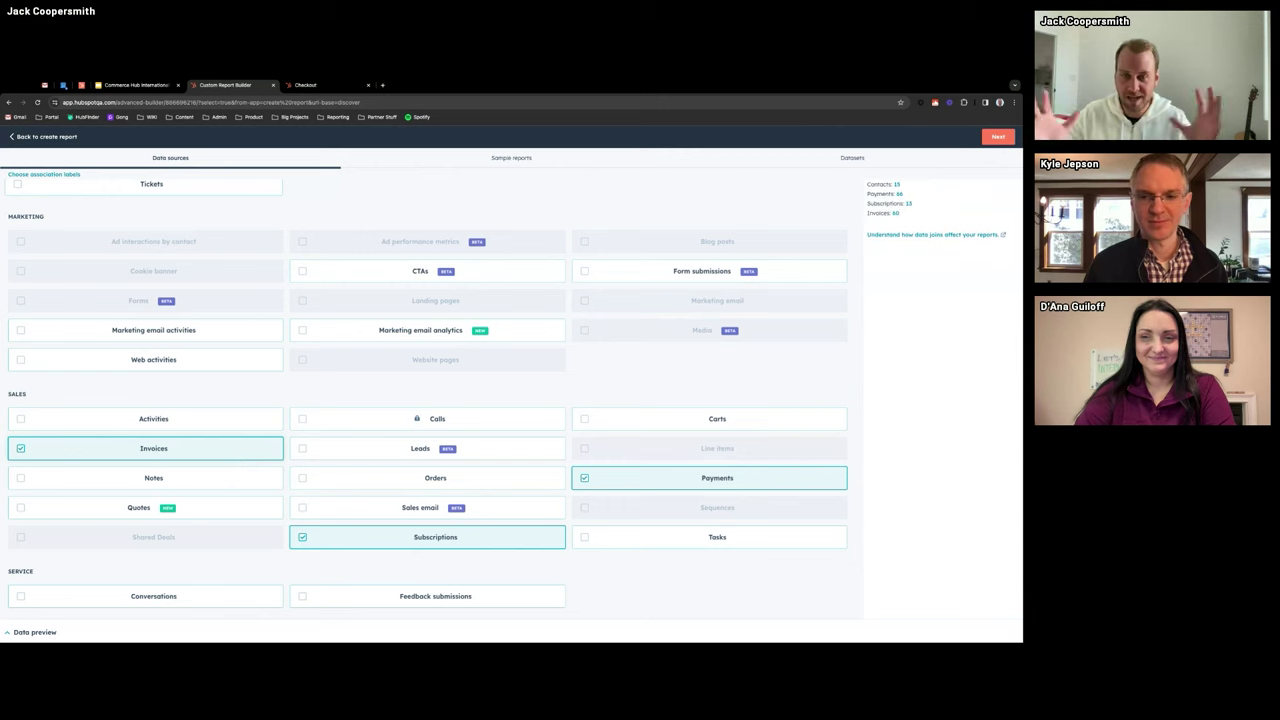
- Leave the report builder without saving and exit to the Reports list
{"action": "left_click", "coordinate": [46, 137]}
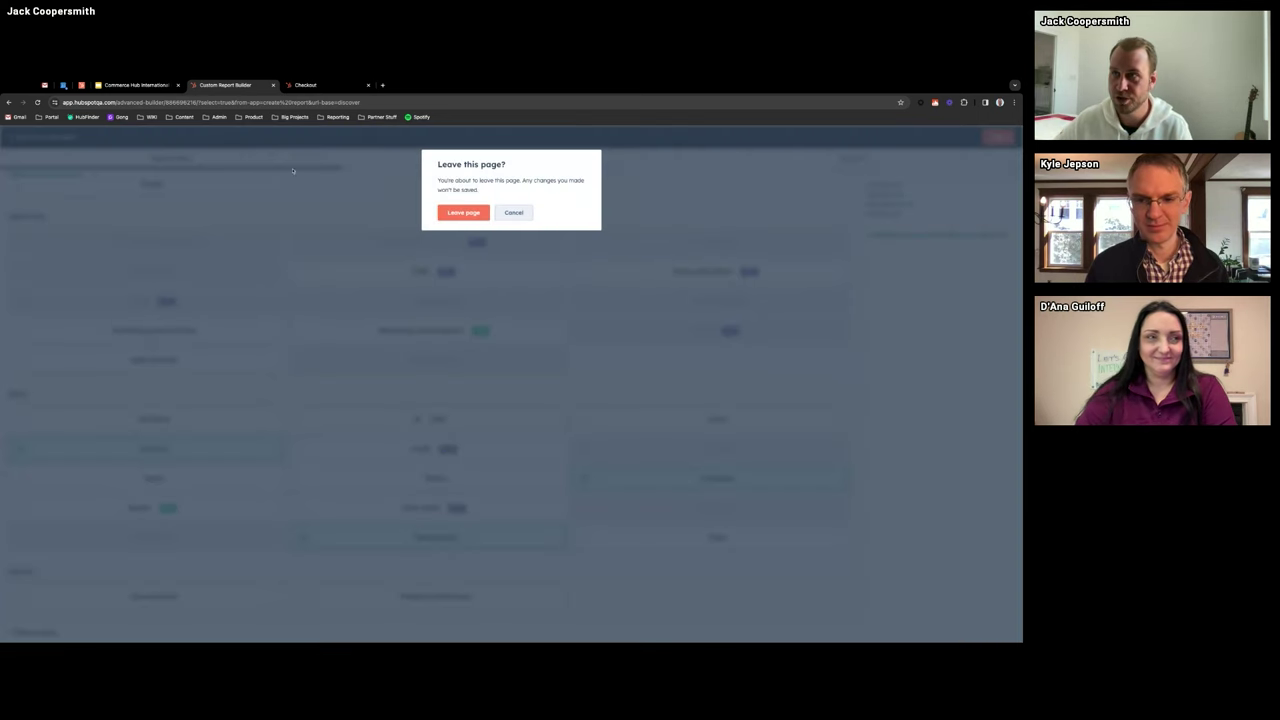
{"action": "left_click", "coordinate": [464, 213]}
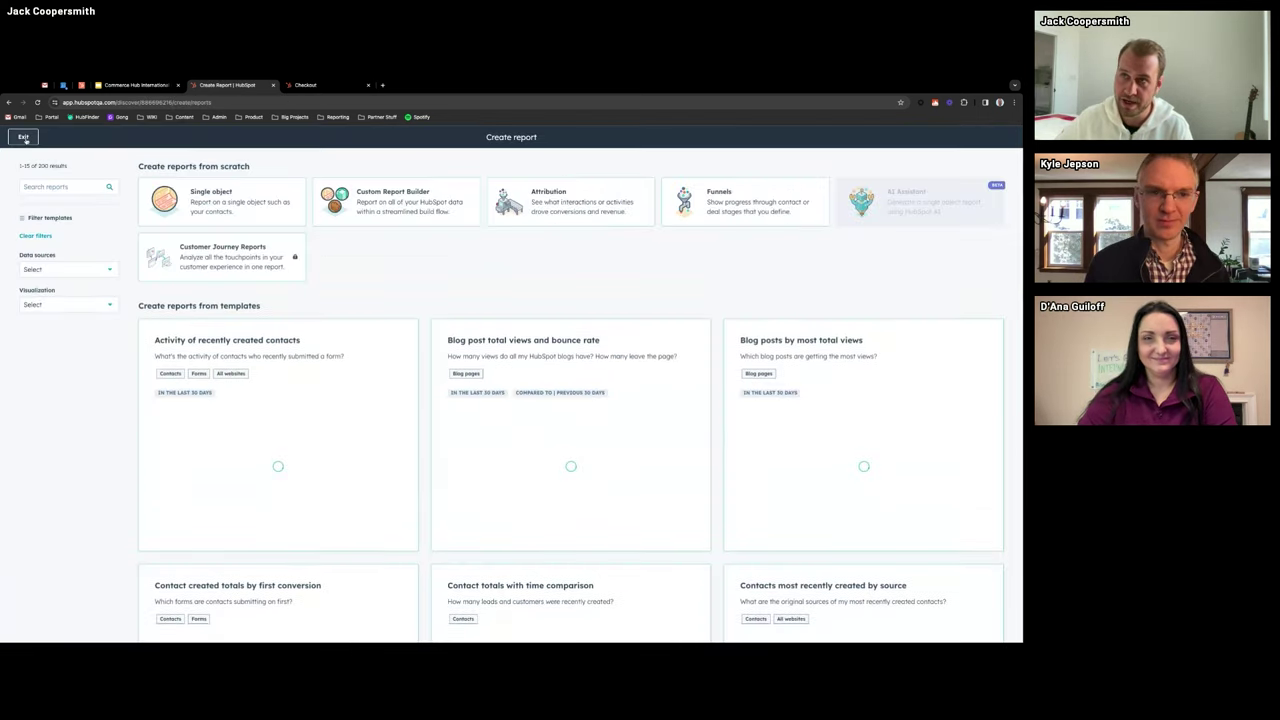
{"action": "left_click", "coordinate": [26, 137]}
- Open the 'active subscribers' list under Contacts > Lists and highlight its Active subscription filter
{"action": "mouse_move", "coordinate": [43, 152]}
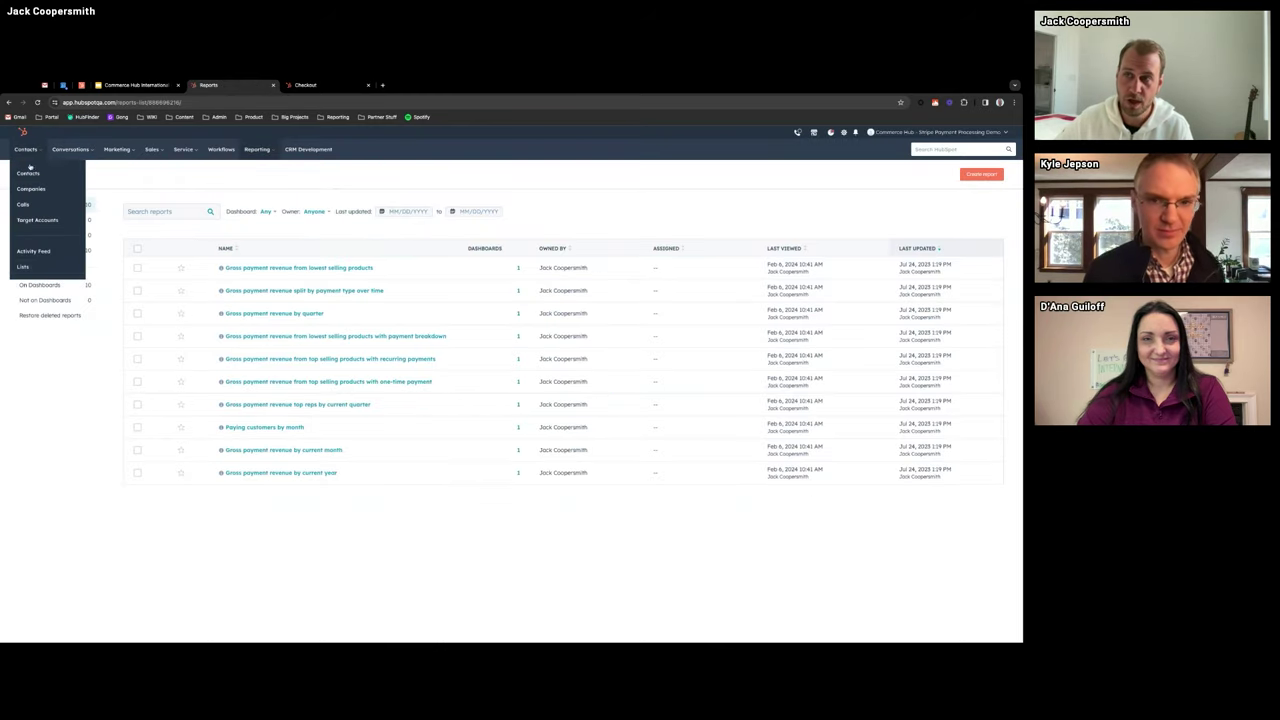
{"action": "left_click", "coordinate": [38, 274]}
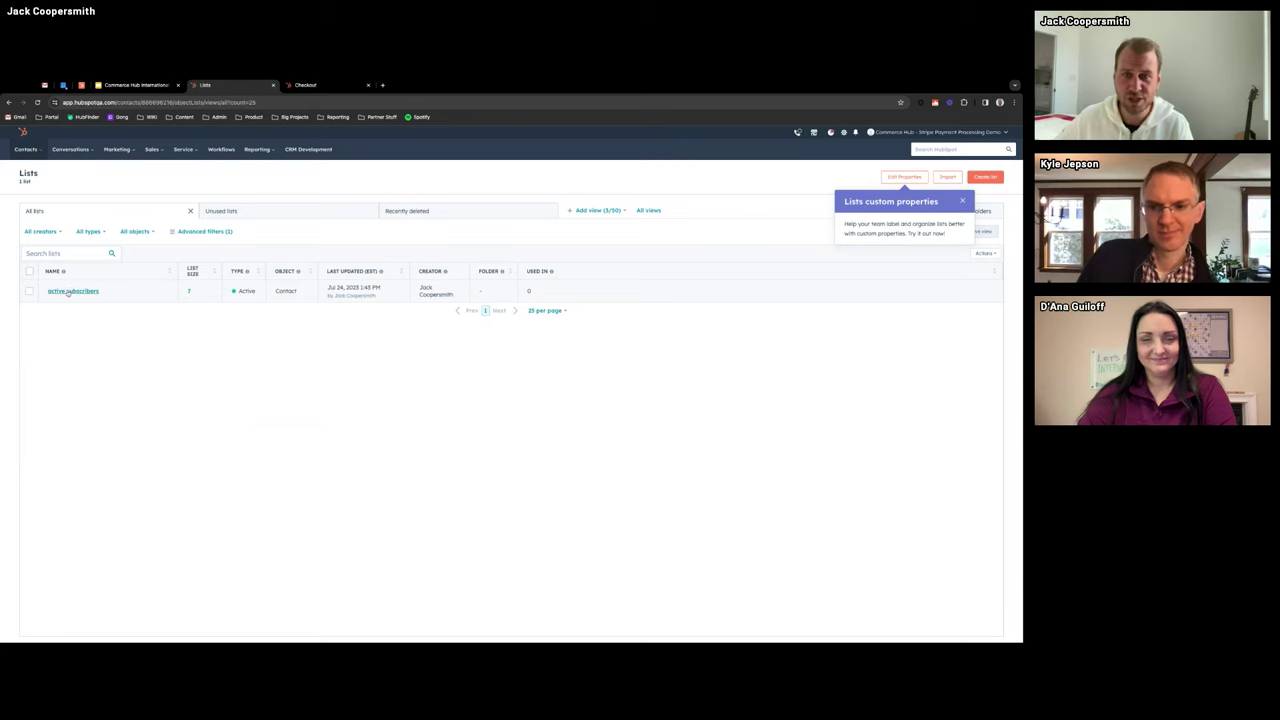
{"action": "left_click", "coordinate": [70, 290]}
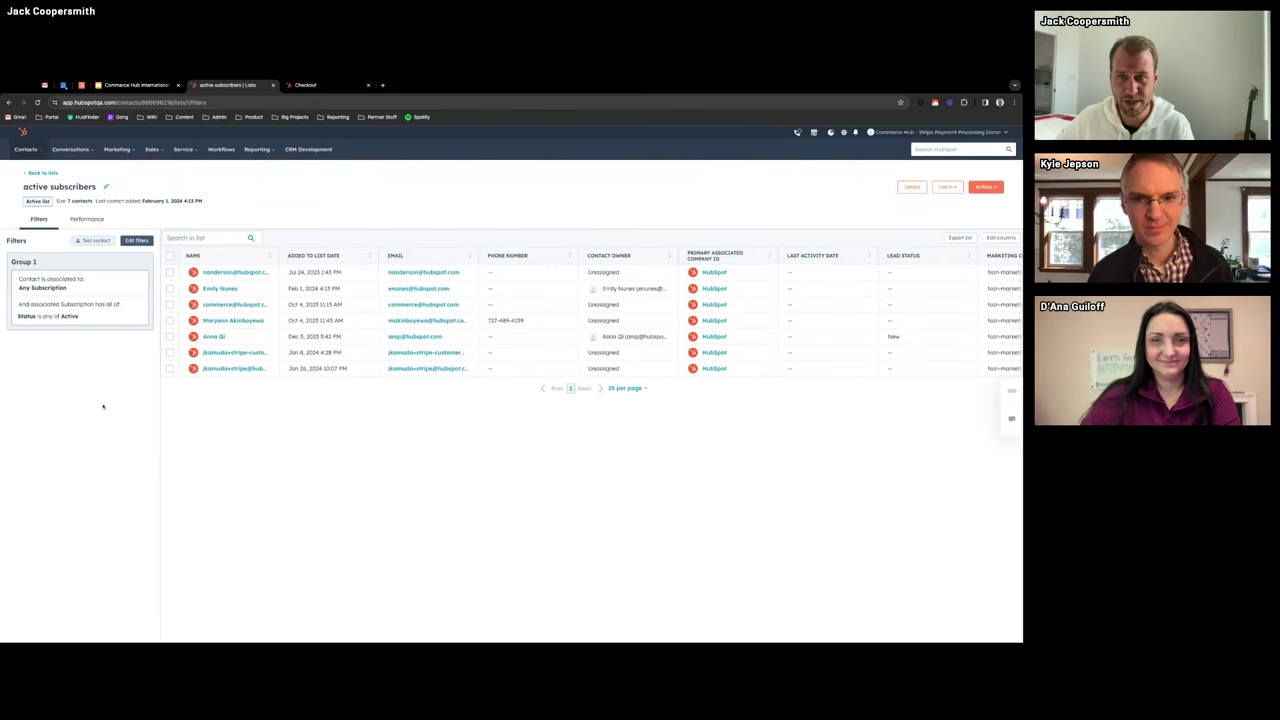
{"action": "left_click_drag", "start_coordinate": [53, 304], "coordinate": [18, 278]}
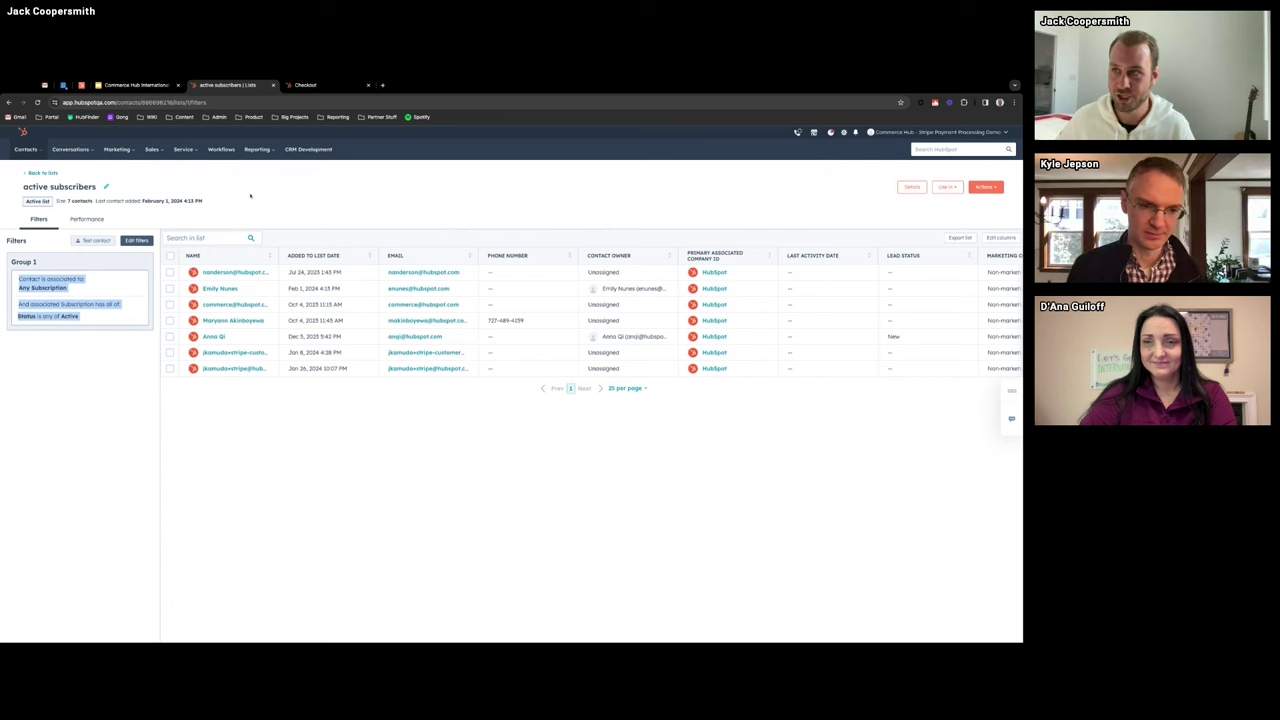
- Display the CTAs slide (slide 11) of the Commerce Hub deck, then start a new browser tab
{"action": "left_click", "coordinate": [137, 86]}
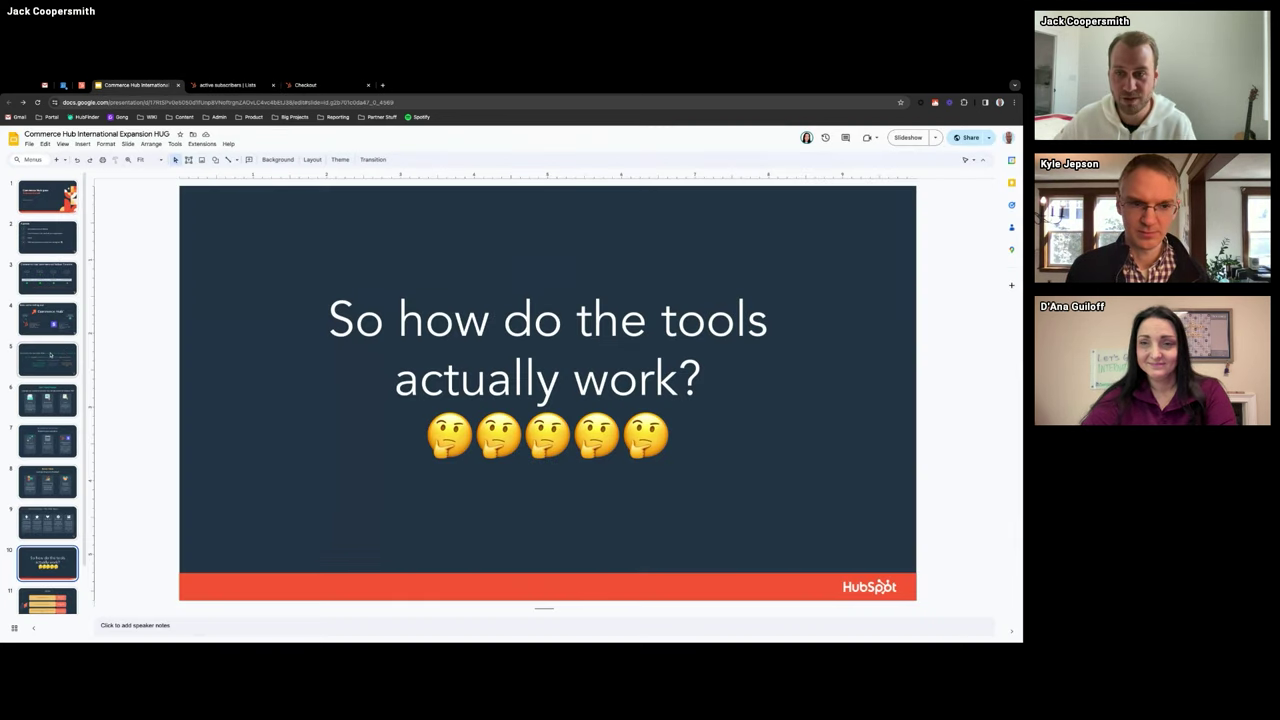
{"action": "scroll", "coordinate": [48, 541], "scroll_direction": "down", "scroll_amount": 2}
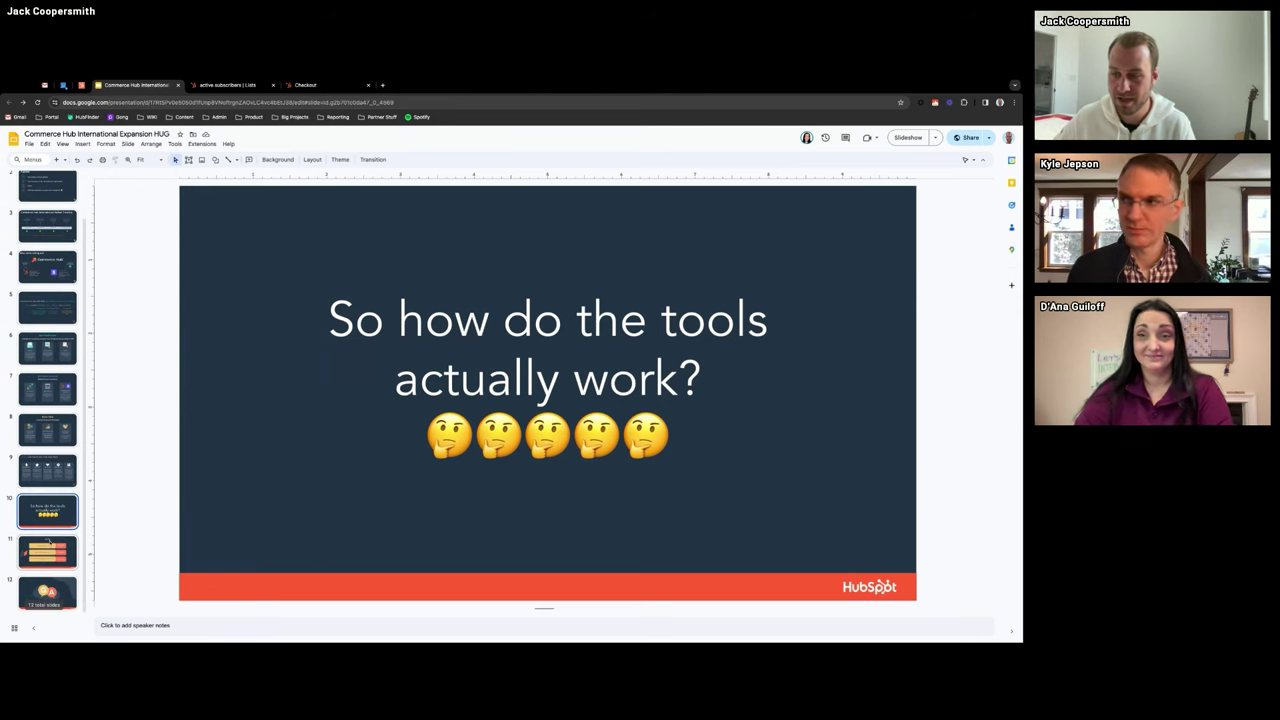
{"action": "left_click", "coordinate": [48, 545]}
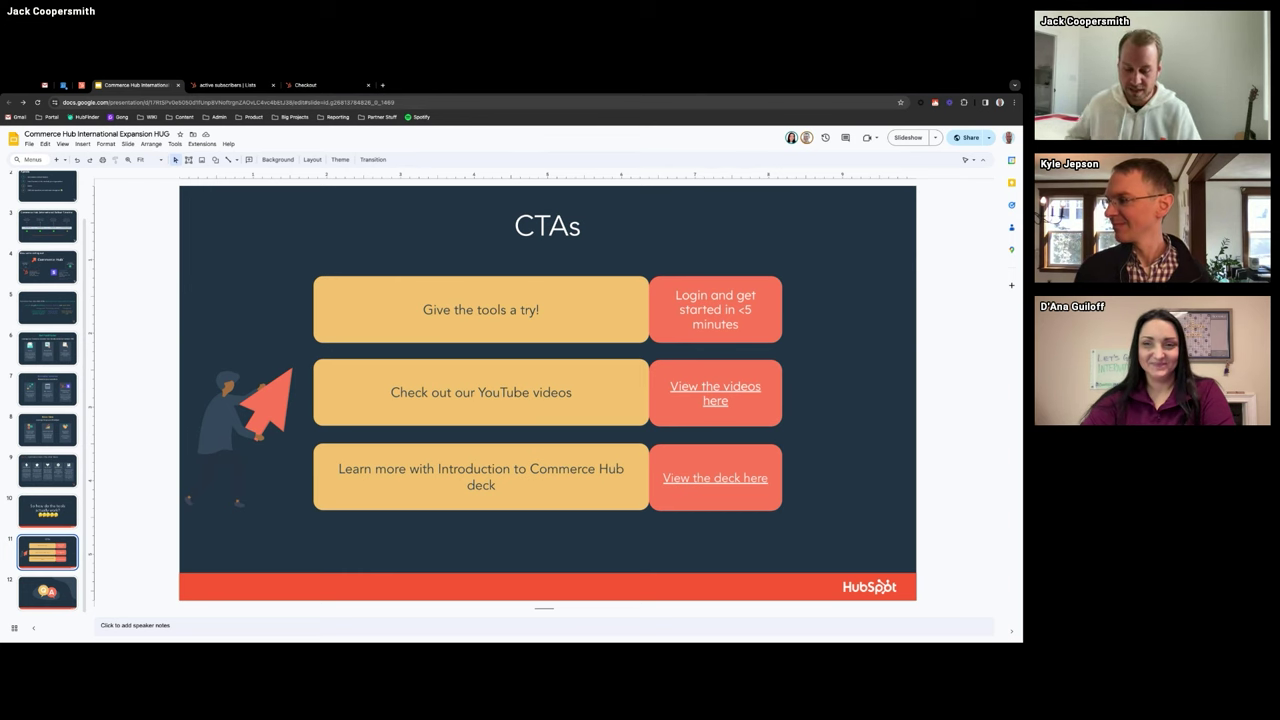
{"action": "key", "text": "ctrl+t"}
- Look up 'test' and read through the Test payment links help article
{"action": "type", "text": "test pay"}
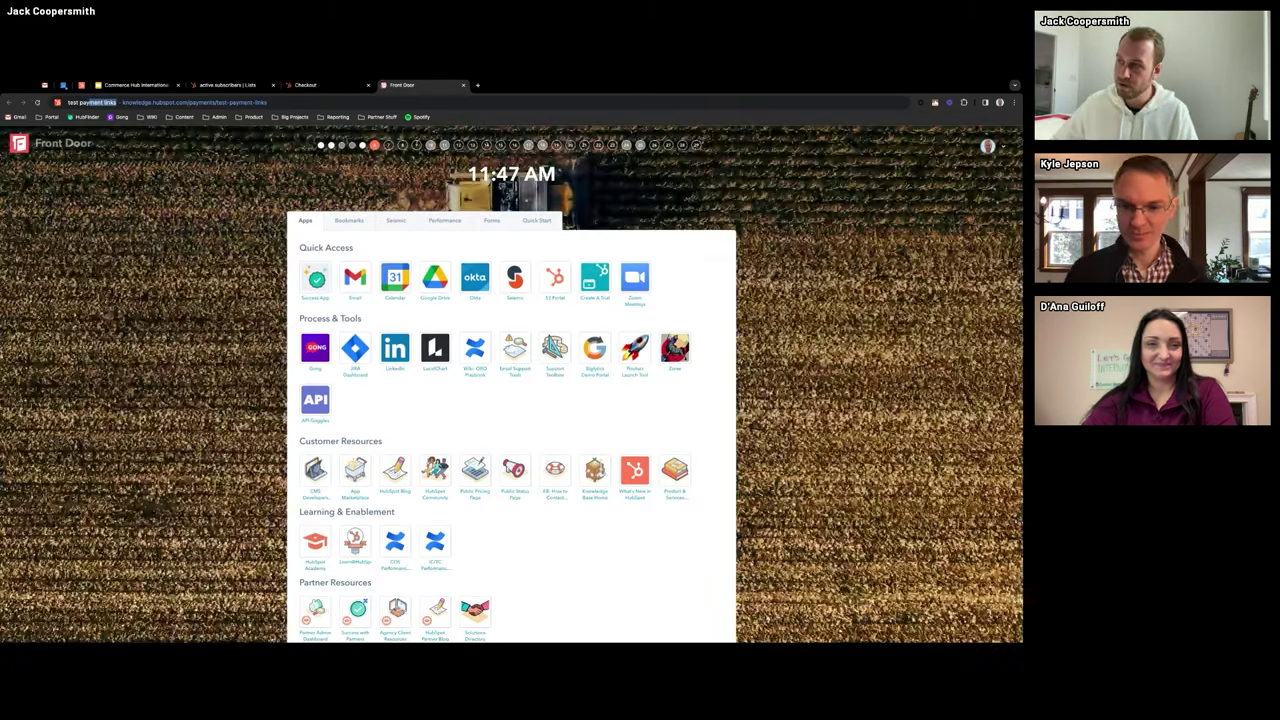
{"action": "key", "text": "Return"}
{"action": "scroll", "coordinate": [274, 336], "scroll_direction": "down", "scroll_amount": 2}
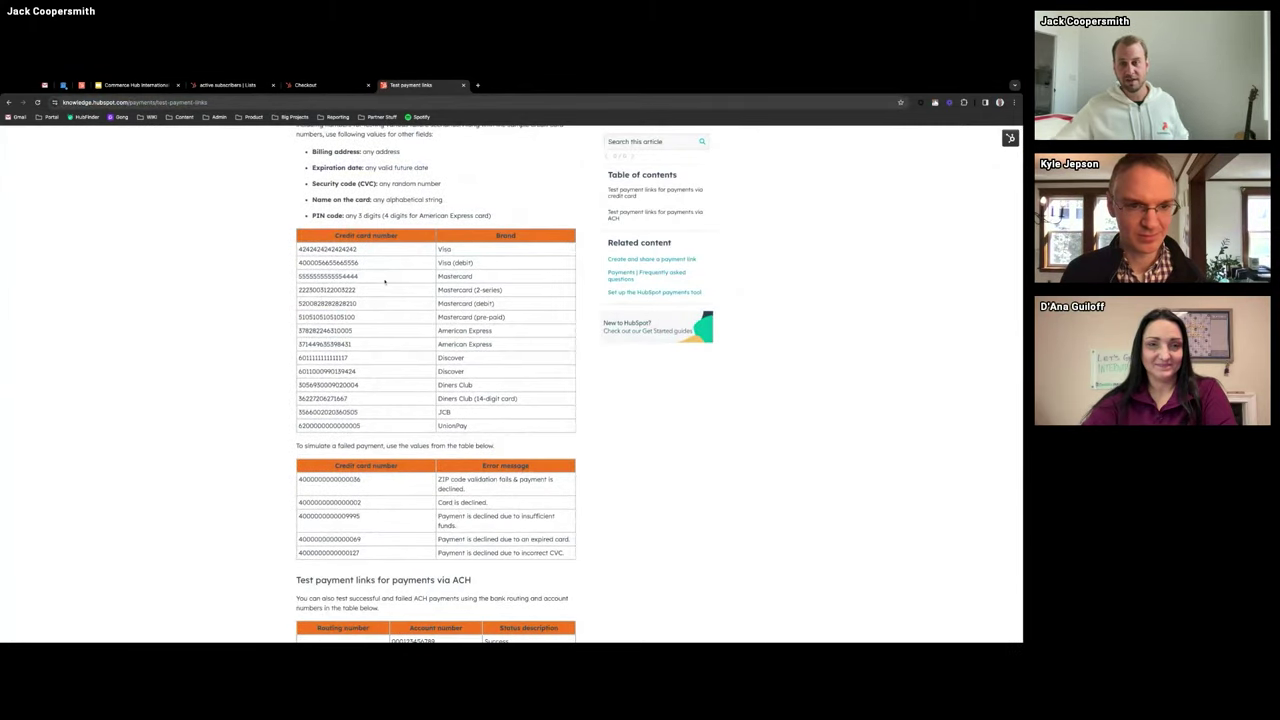
{"action": "scroll", "coordinate": [384, 282], "scroll_direction": "down", "scroll_amount": 1}
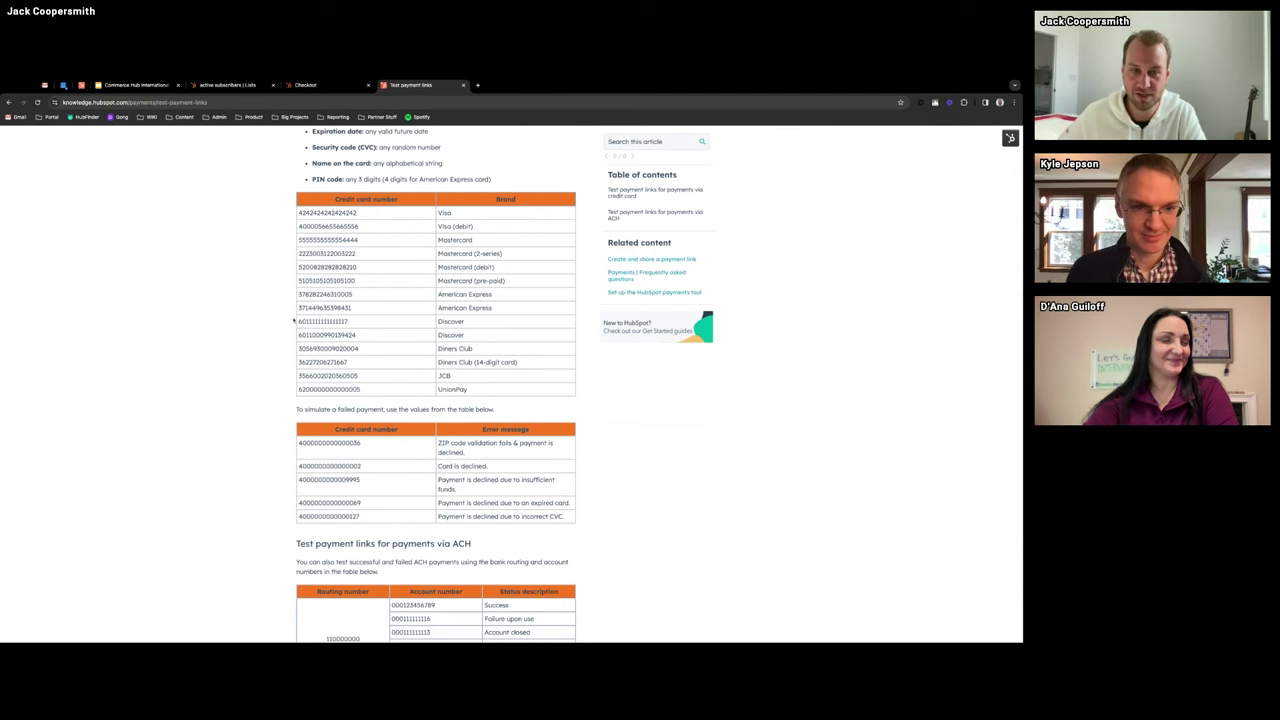
- Glance back at the active subscribers list, then show the closing Q&A slide (slide 12)
{"action": "left_click", "coordinate": [258, 86]}
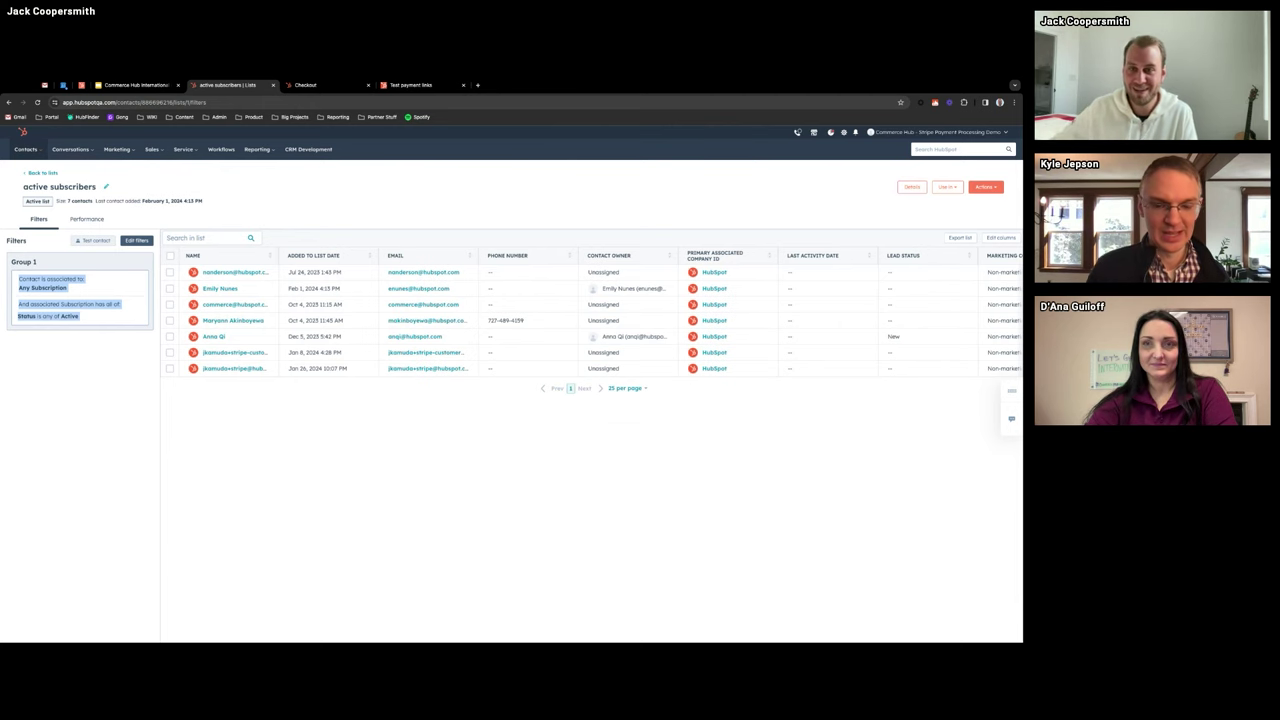
{"action": "left_click", "coordinate": [150, 86]}
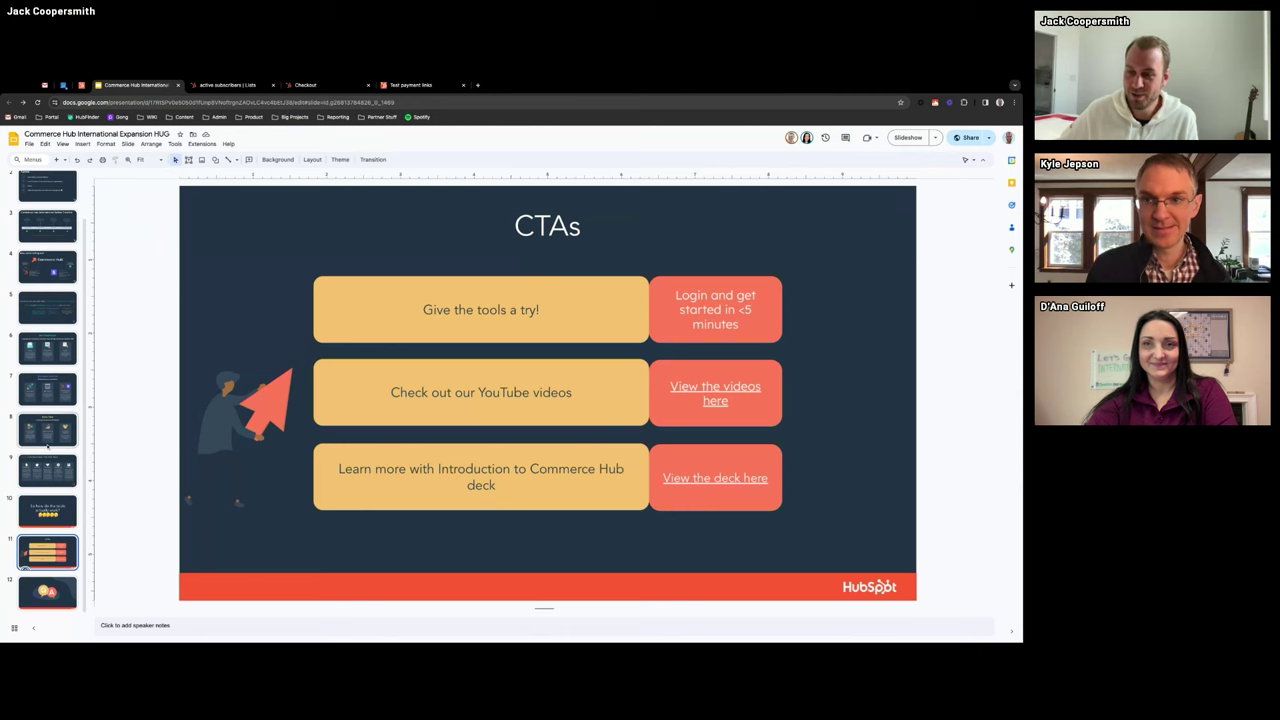
{"action": "left_click", "coordinate": [29, 593]}
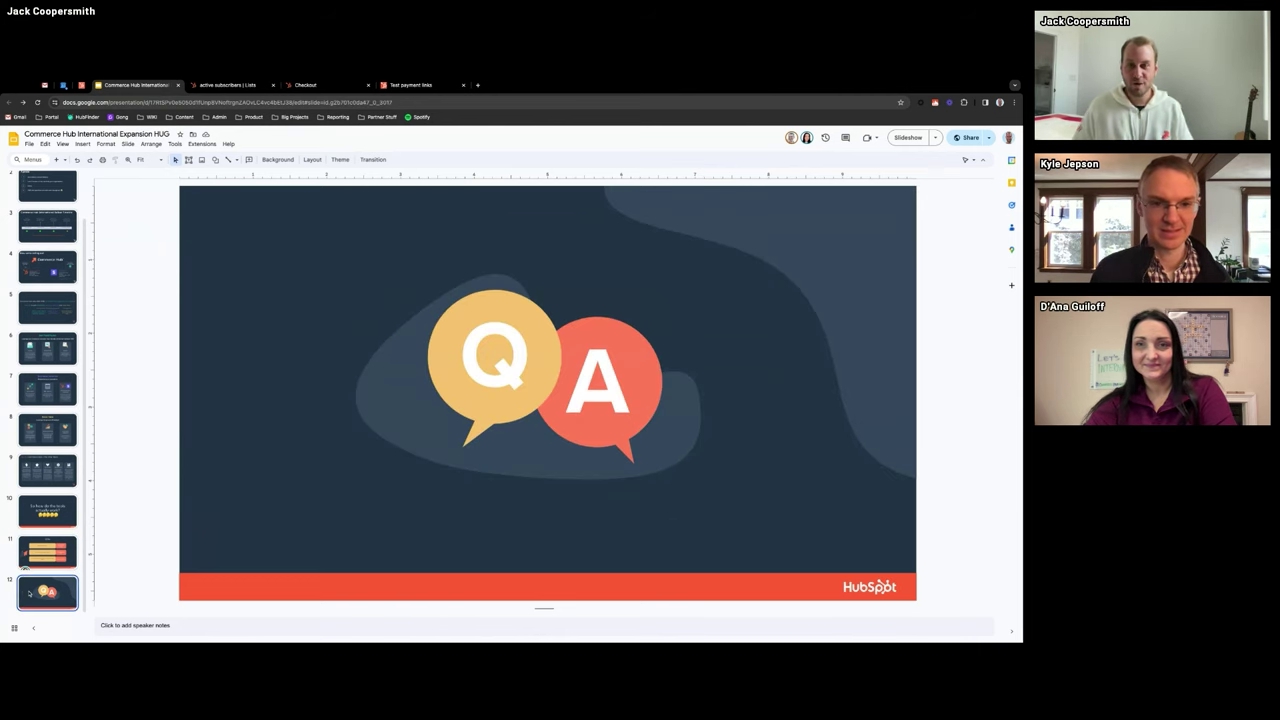